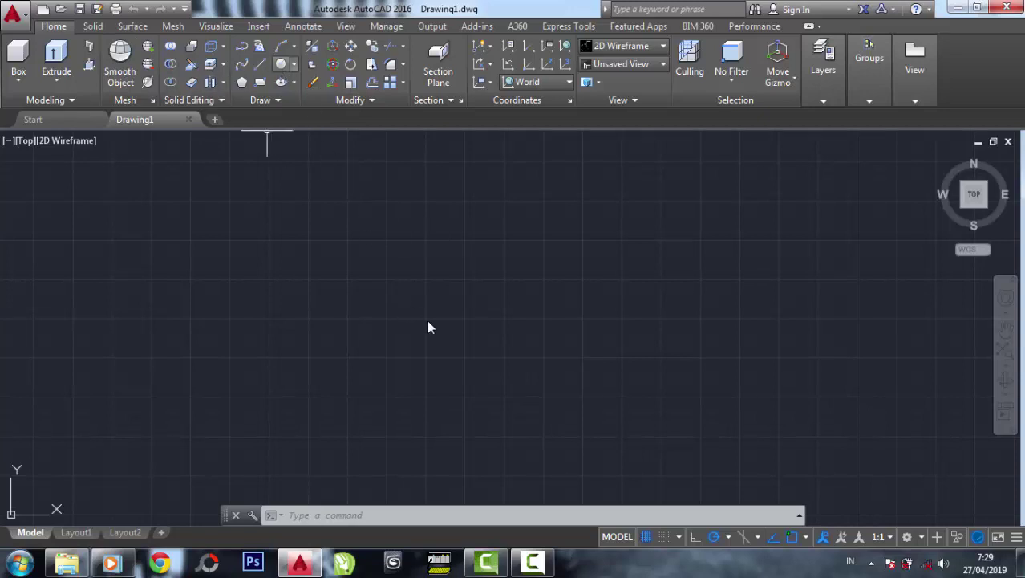
# Draw a circle of radius 50 and recentre the view on it
pyautogui.click(284, 63)
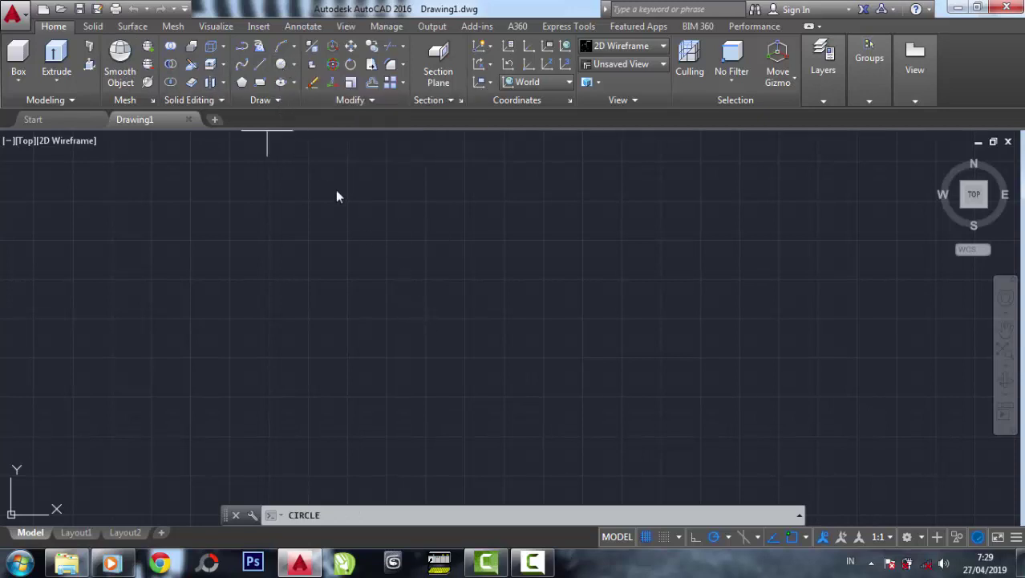
pyautogui.click(480, 320)
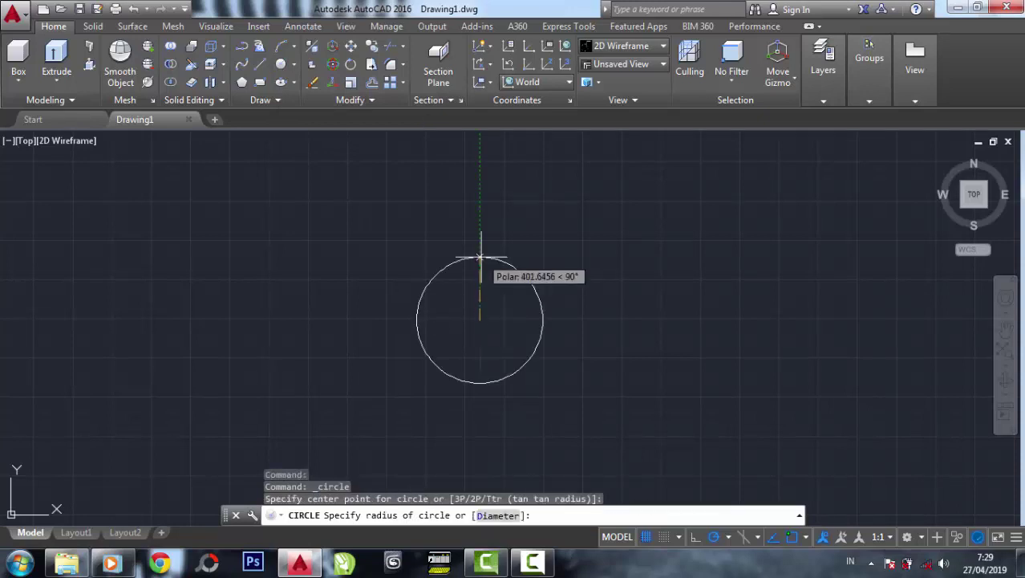
pyautogui.write('50')
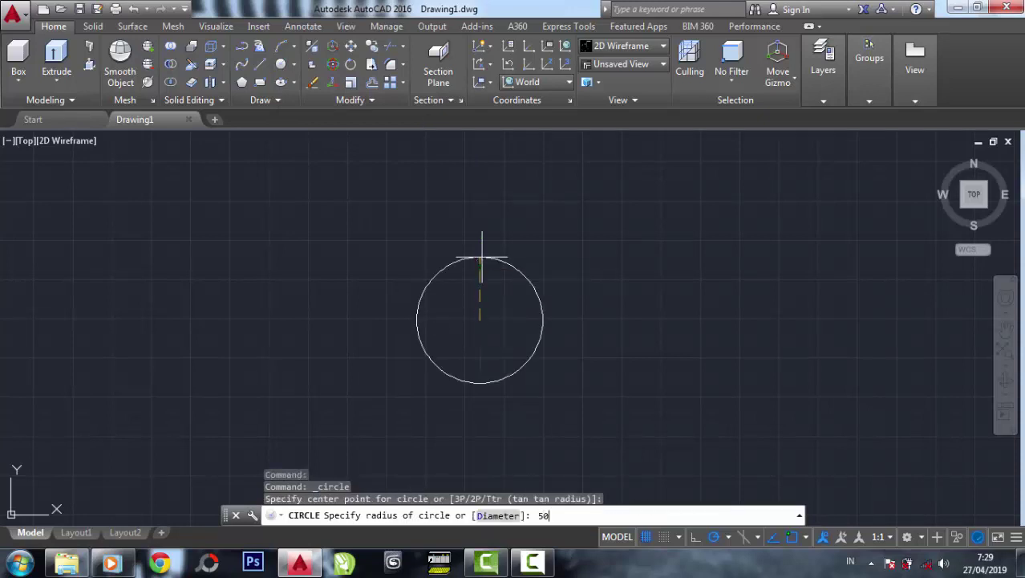
pyautogui.press('Return')
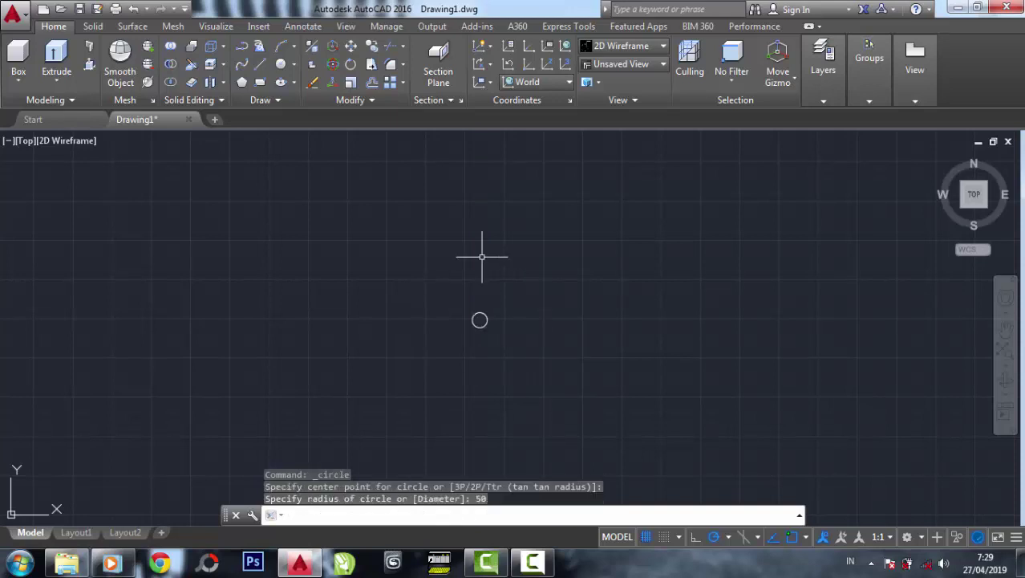
pyautogui.scroll(1, 466, 317)
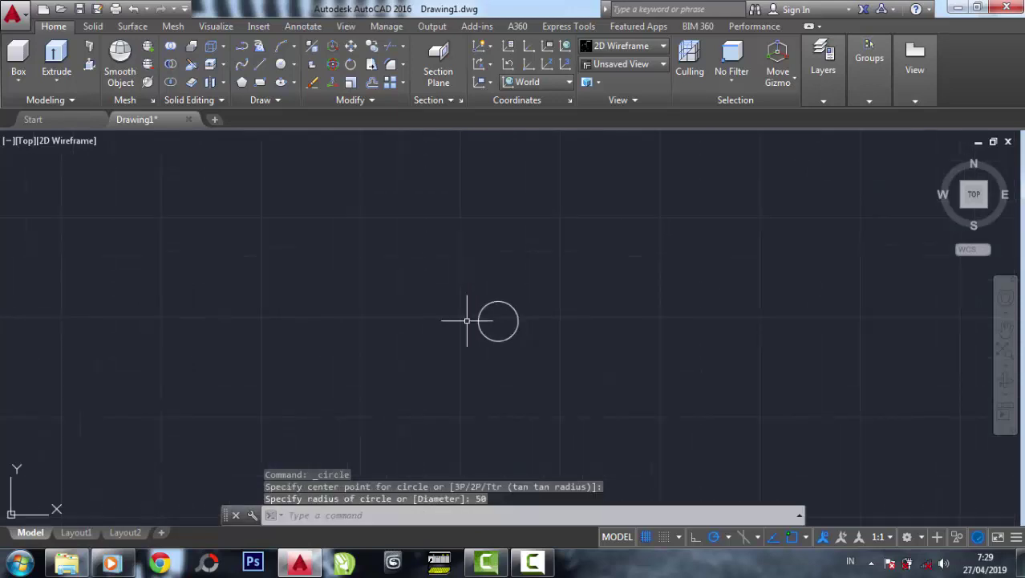
pyautogui.scroll(2, 497, 320)
pyautogui.scroll(2, 474, 273)
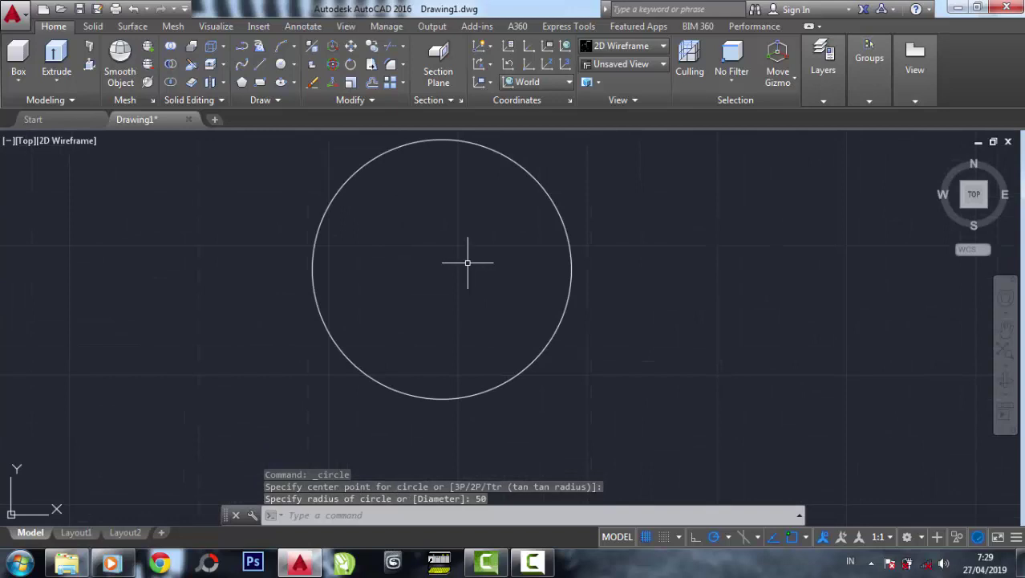
pyautogui.moveTo(469, 263); pyautogui.dragTo(485, 290, button='middle')
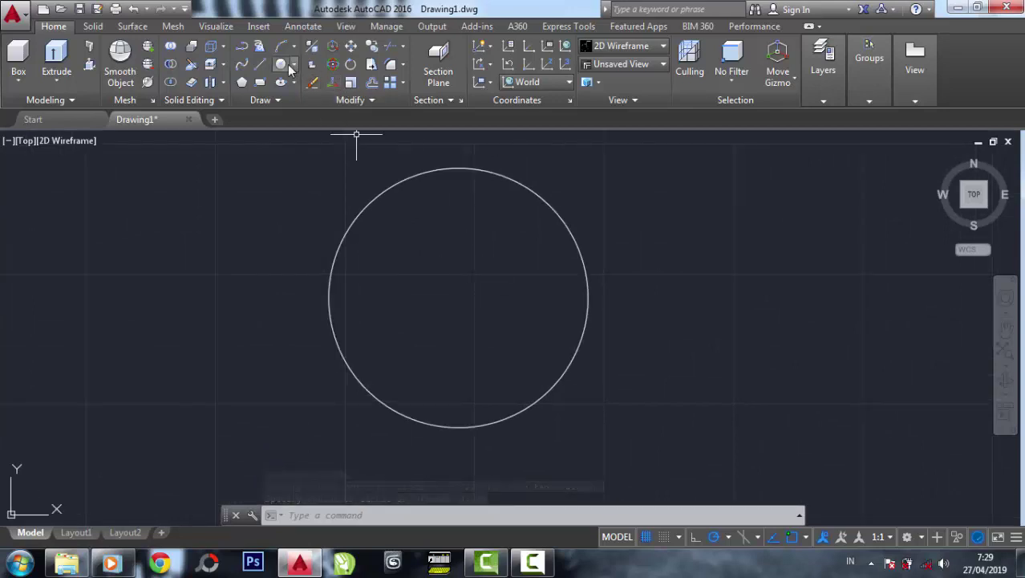
# Add two concentric circles of radius 45 and 40 on the same centre
pyautogui.click(281, 64)
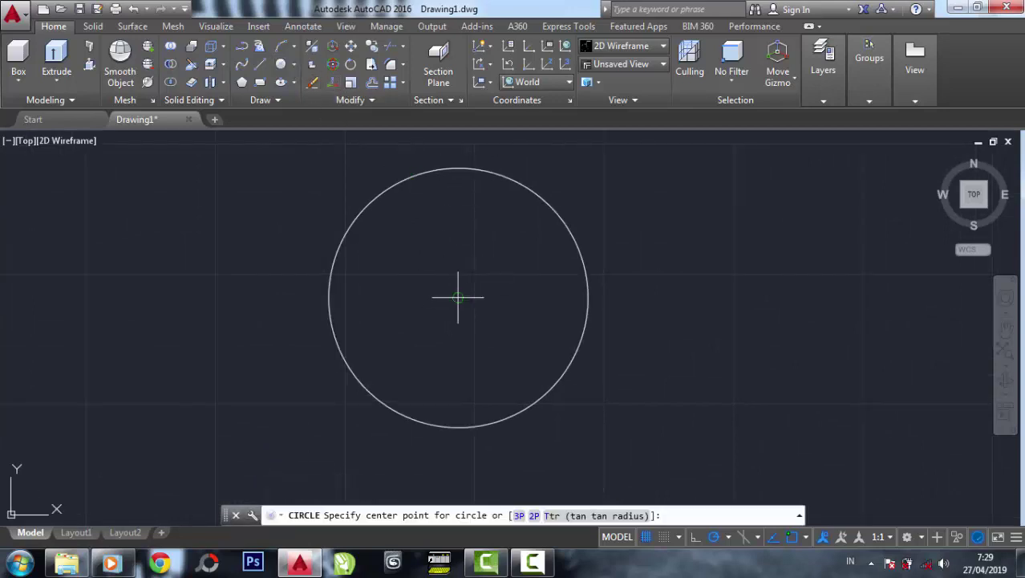
pyautogui.click(458, 297)
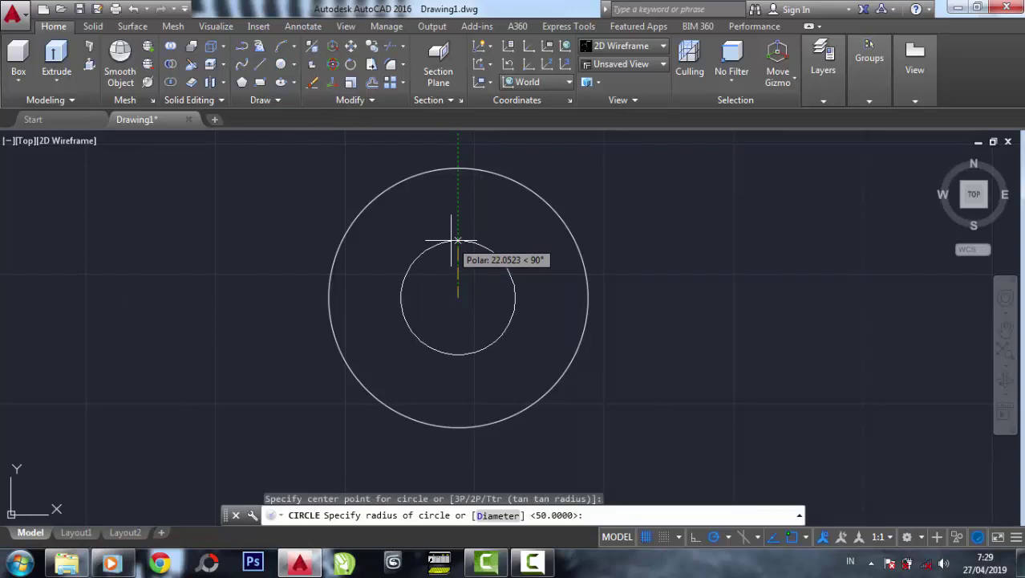
pyautogui.write('4')
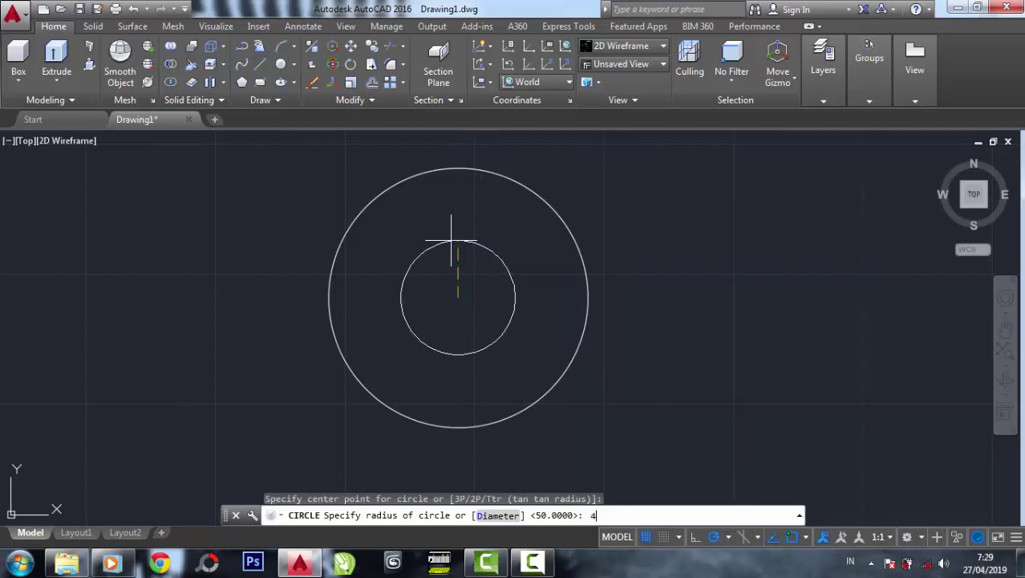
pyautogui.write('5')
pyautogui.press('Return')
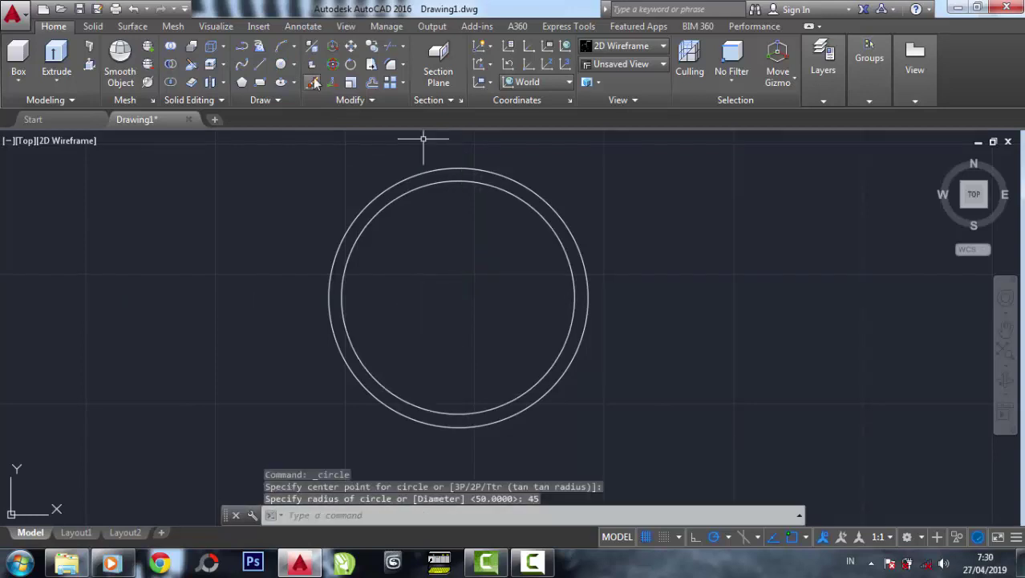
pyautogui.click(278, 66)
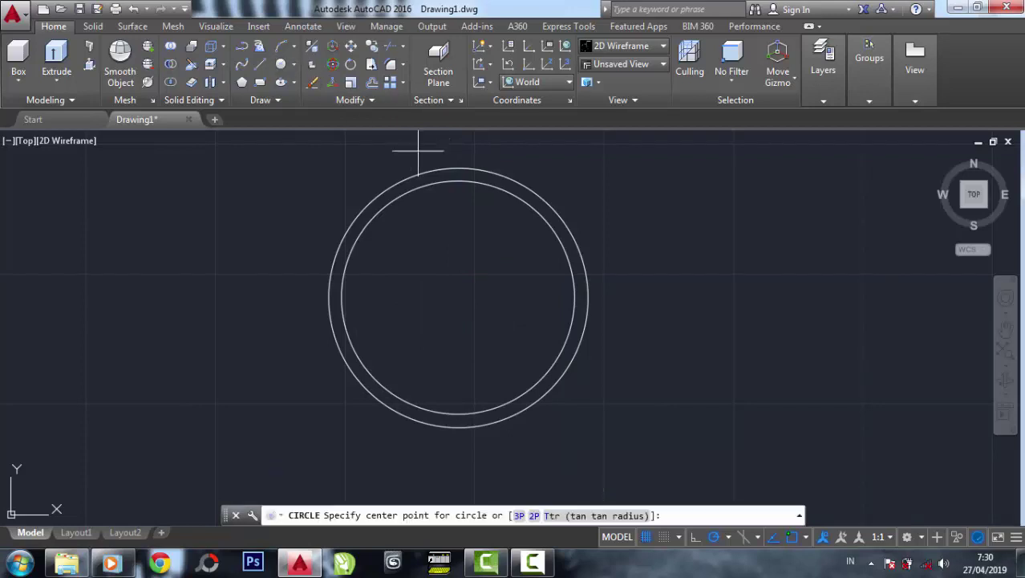
pyautogui.click(458, 296)
pyautogui.write('4')
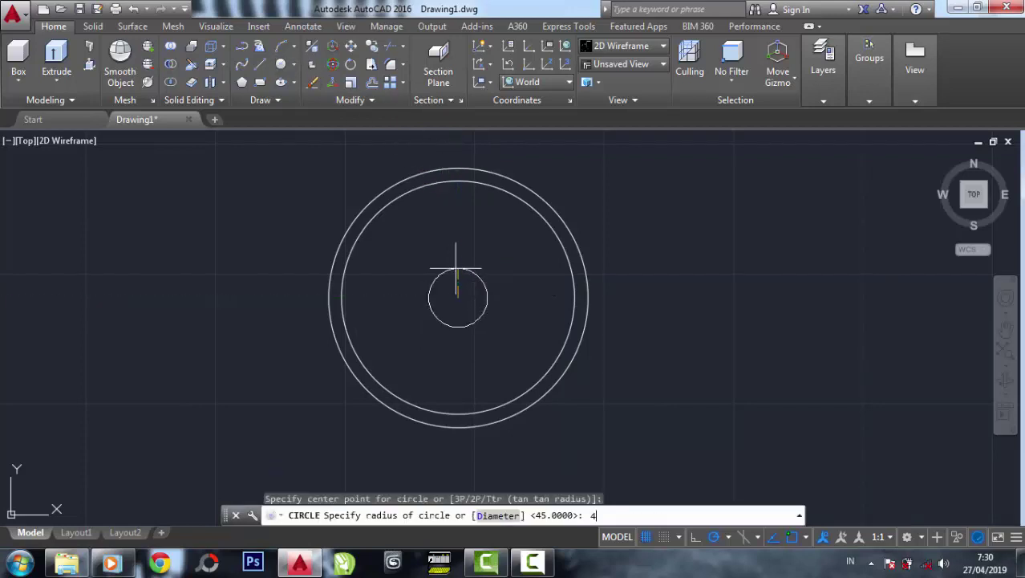
pyautogui.write('0')
pyautogui.press('Return')
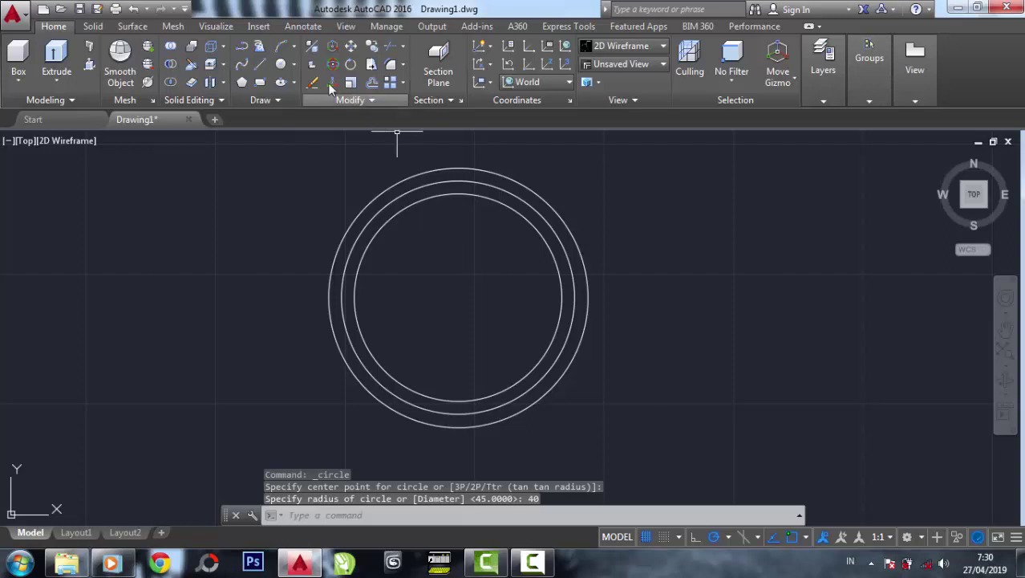
# Draw a vertical line from the outer circle's top quadrant down to the centre
pyautogui.click(259, 67)
pyautogui.click(458, 168)
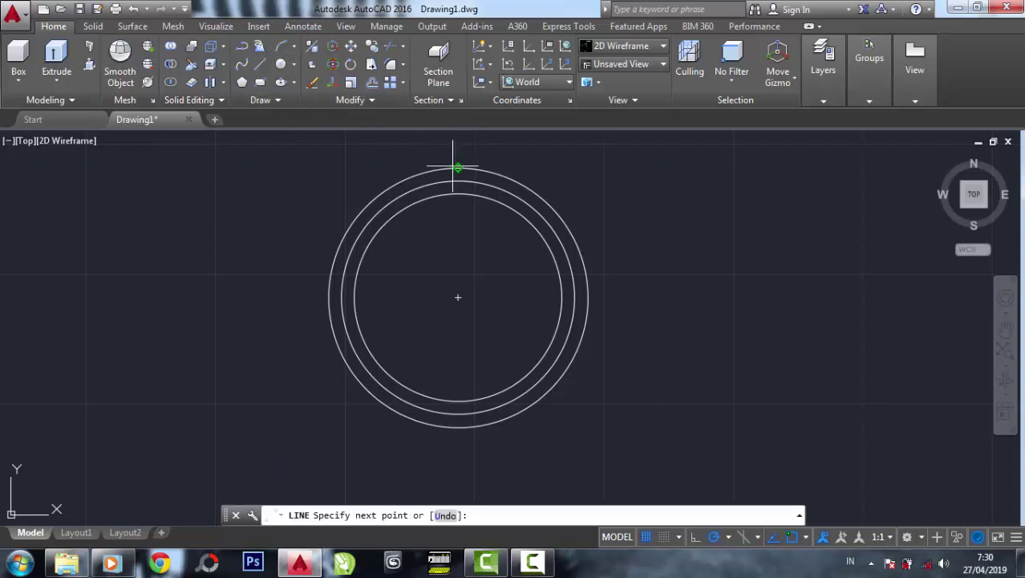
pyautogui.click(456, 168)
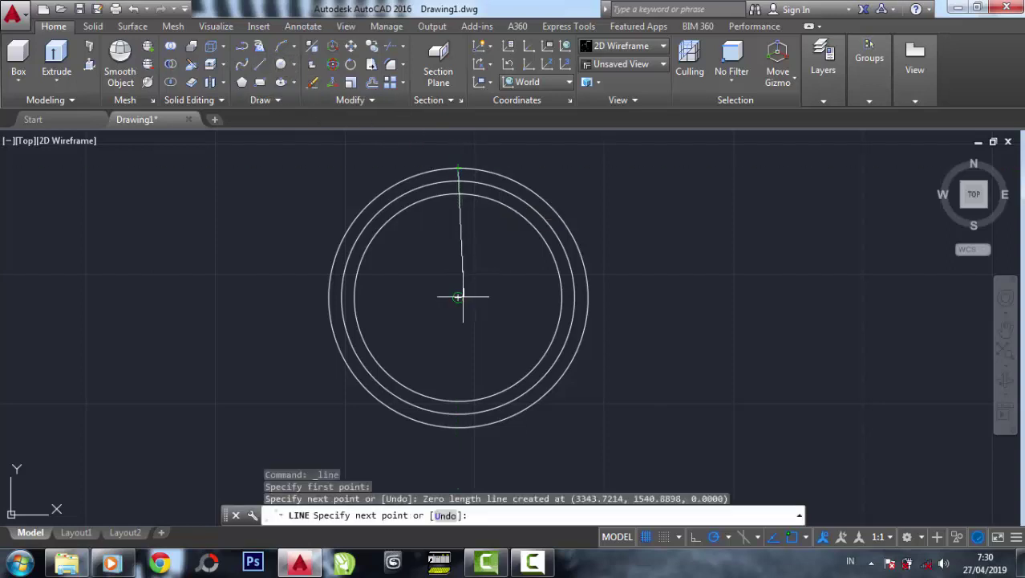
pyautogui.press('Escape')
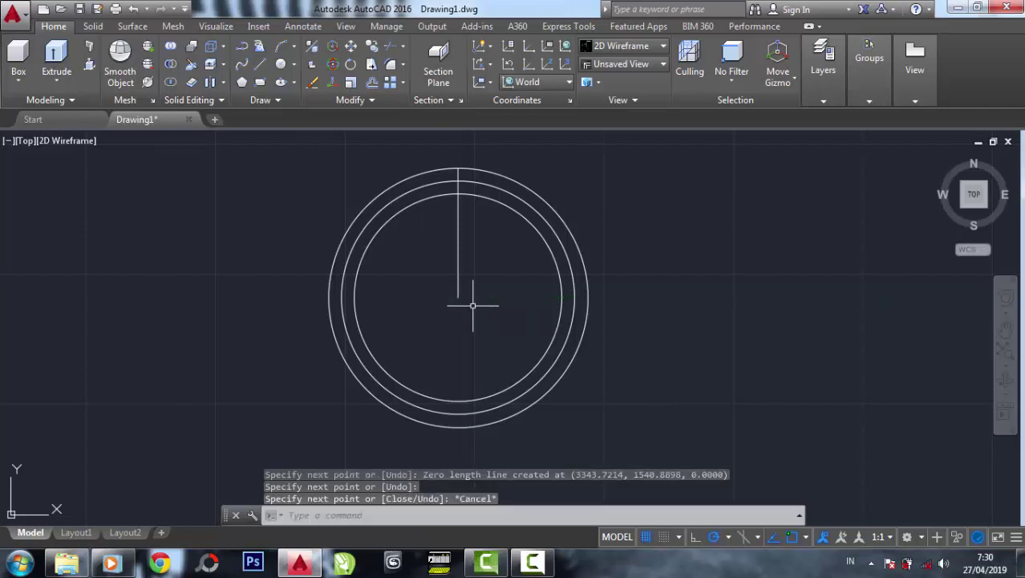
# Start copying the vertical line, then undo back to the zoomed-in view
pyautogui.click(371, 48)
pyautogui.click(495, 303)
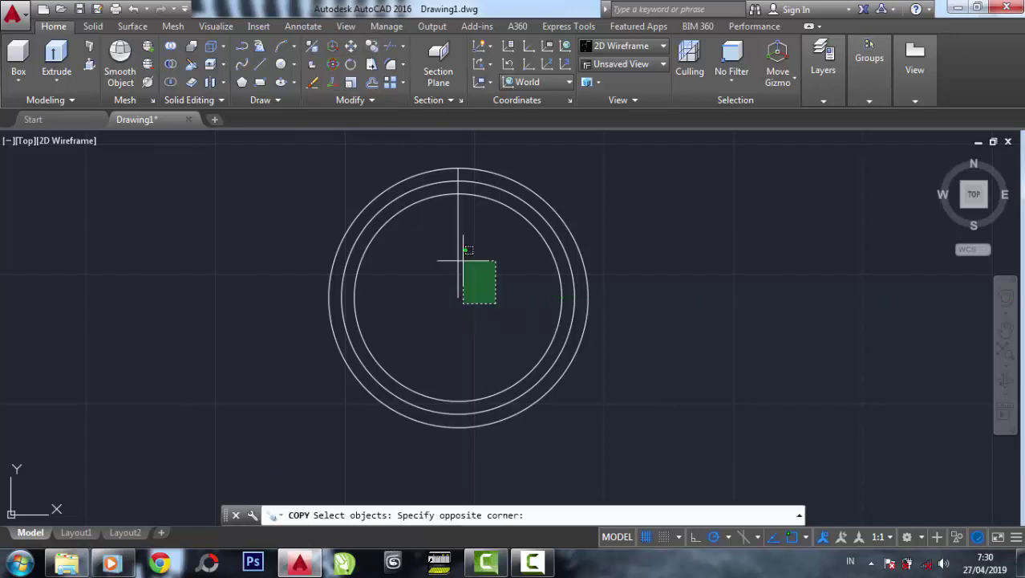
pyautogui.click(450, 246)
pyautogui.press('Return')
pyautogui.click(458, 168)
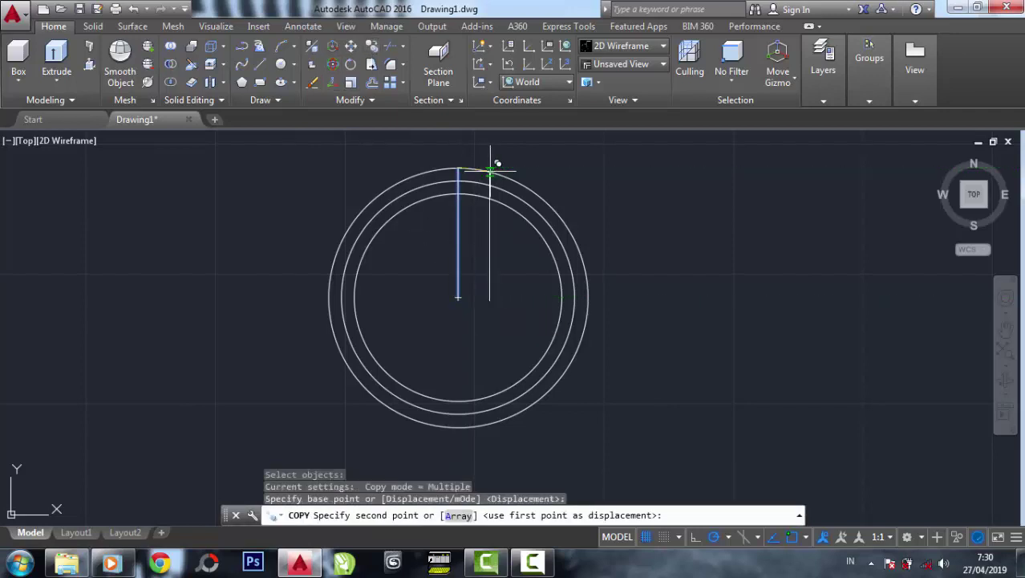
pyautogui.hotkey('ctrl', 'z')
pyautogui.hotkey('ctrl', 'z')
pyautogui.hotkey('ctrl', 'z')
# Copy the vertical line 1.5, 3 and 4.5 units to the right
pyautogui.click(372, 48)
pyautogui.click(441, 218)
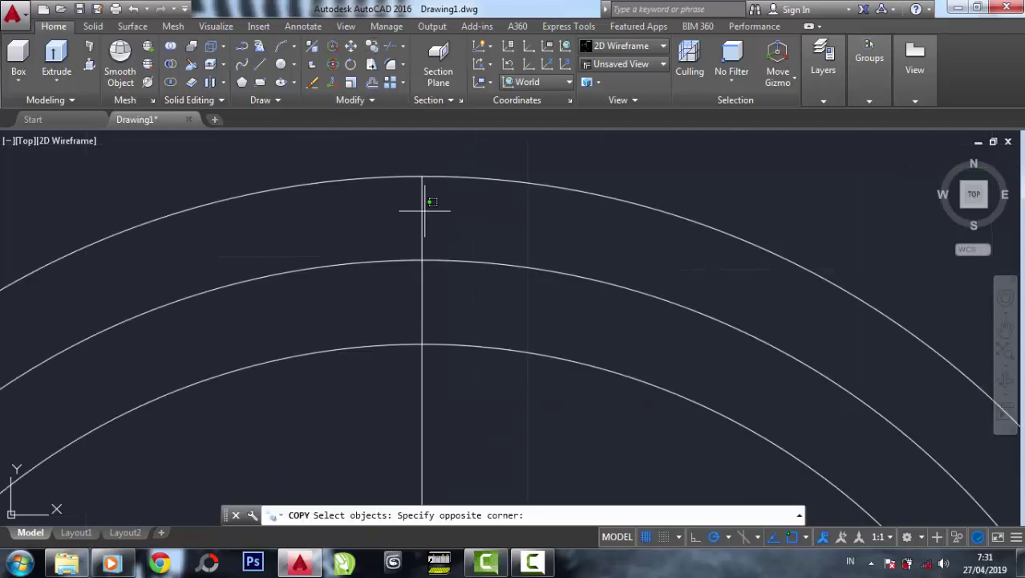
pyautogui.click(418, 193)
pyautogui.press('Return')
pyautogui.click(422, 176)
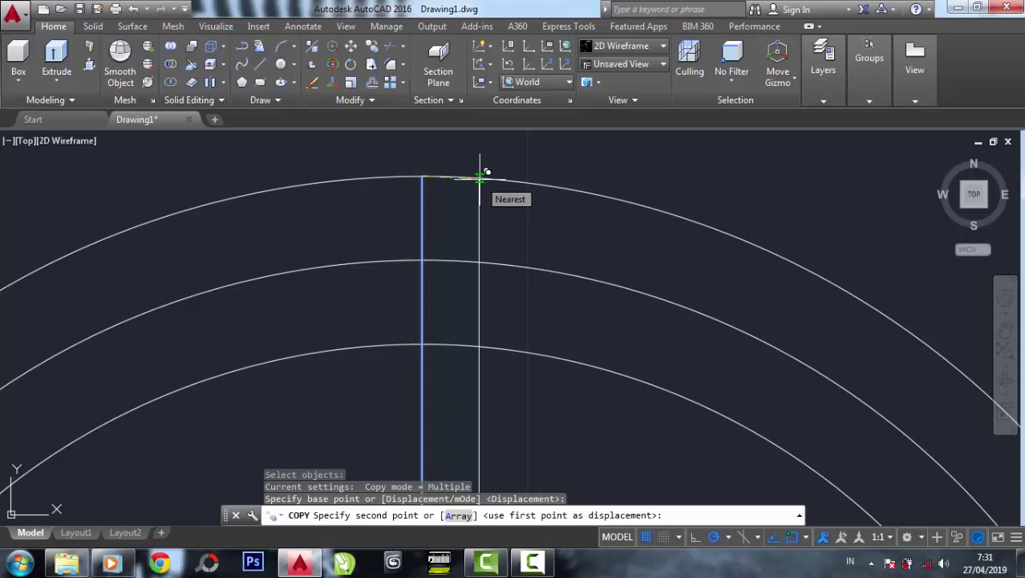
pyautogui.write('1.')
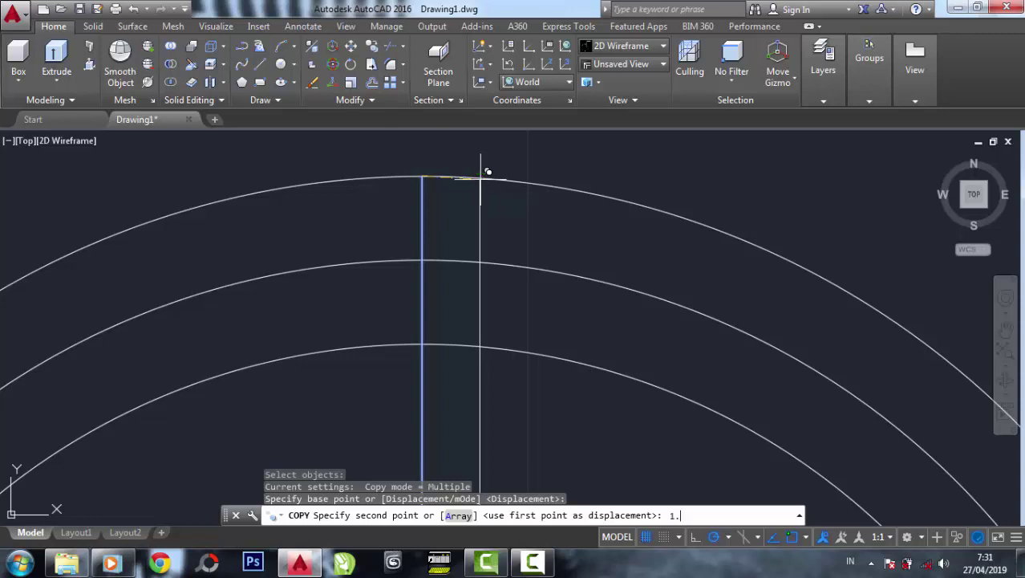
pyautogui.write('5')
pyautogui.press('Return')
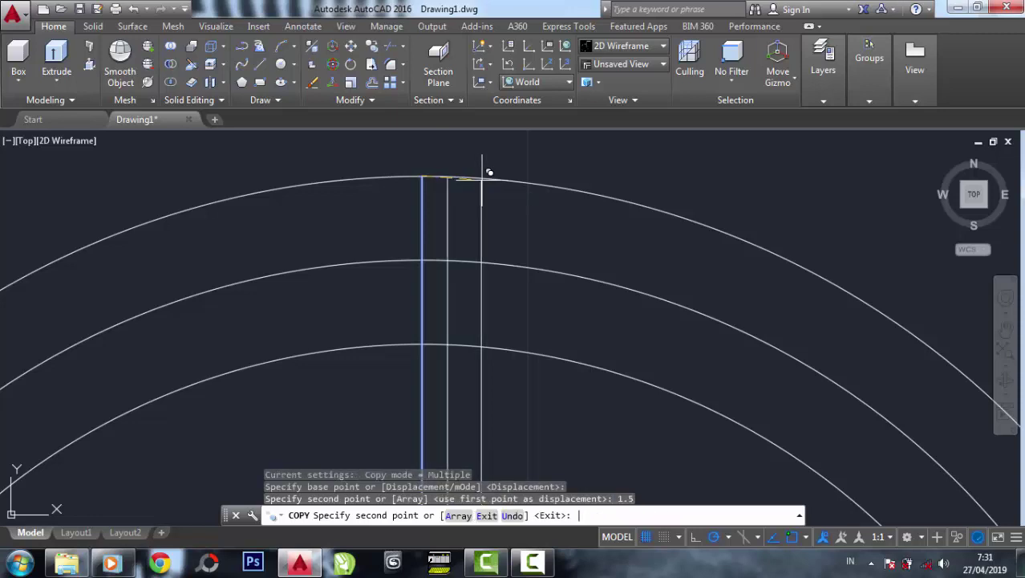
pyautogui.write('3')
pyautogui.press('Return')
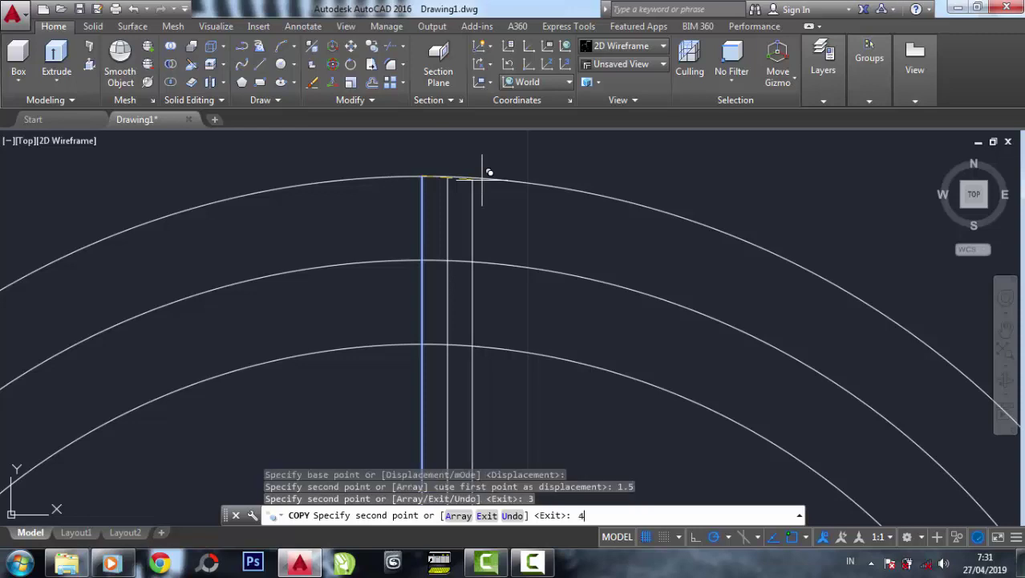
pyautogui.write('.5')
pyautogui.press('Return')
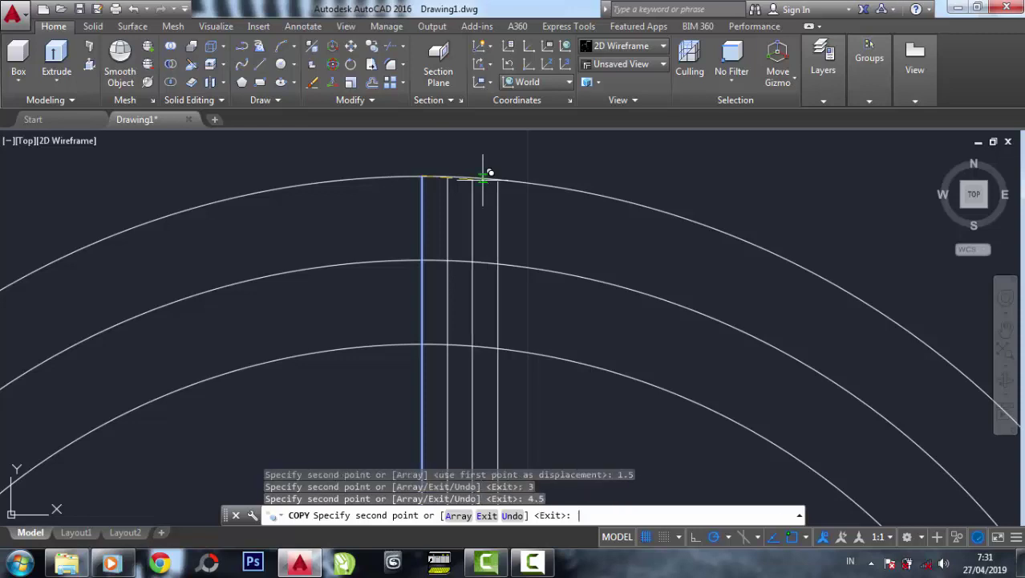
pyautogui.press('Return')
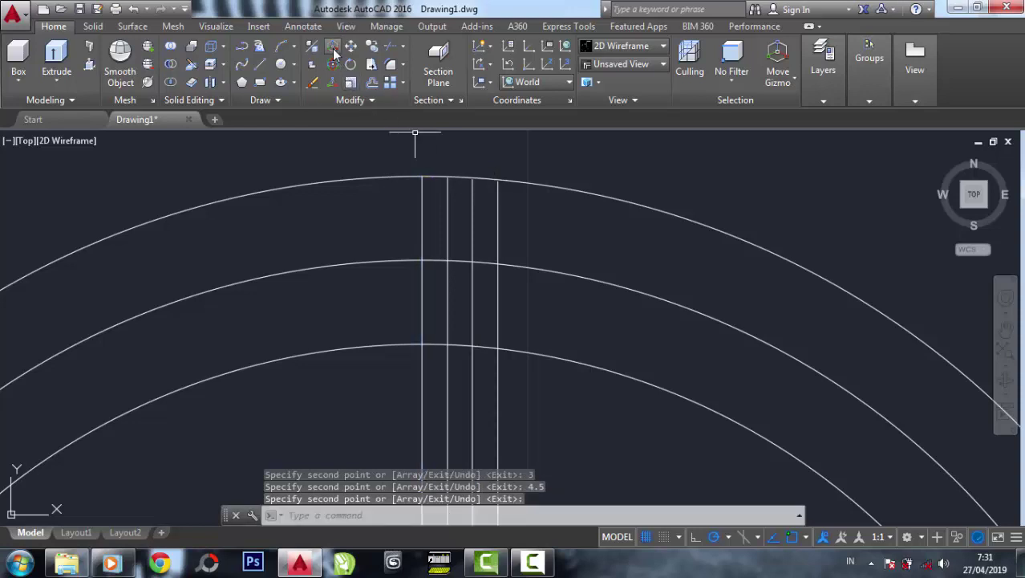
# Draw a three-point arc flank across the second, third and fourth lines
pyautogui.click(281, 50)
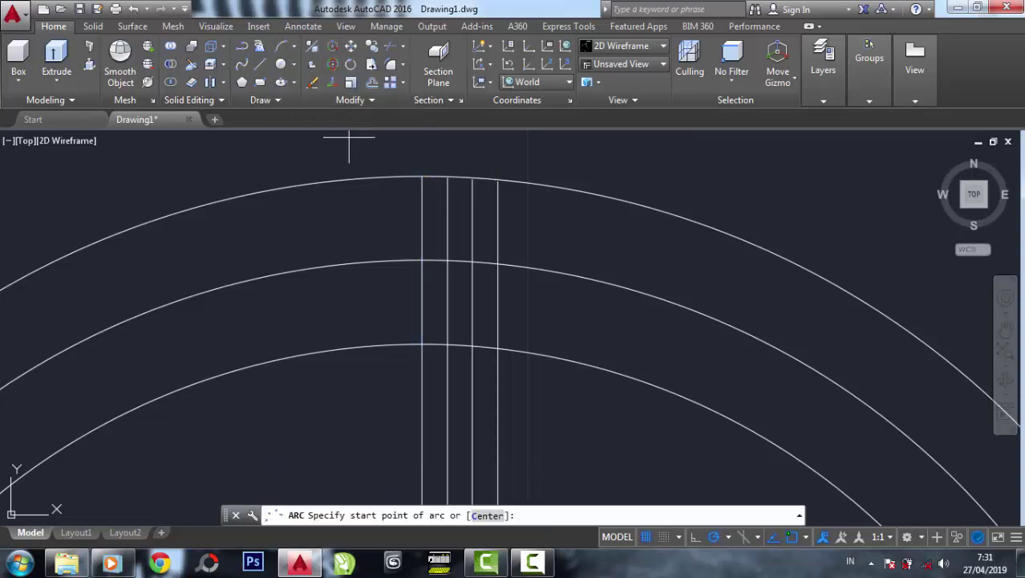
pyautogui.click(446, 177)
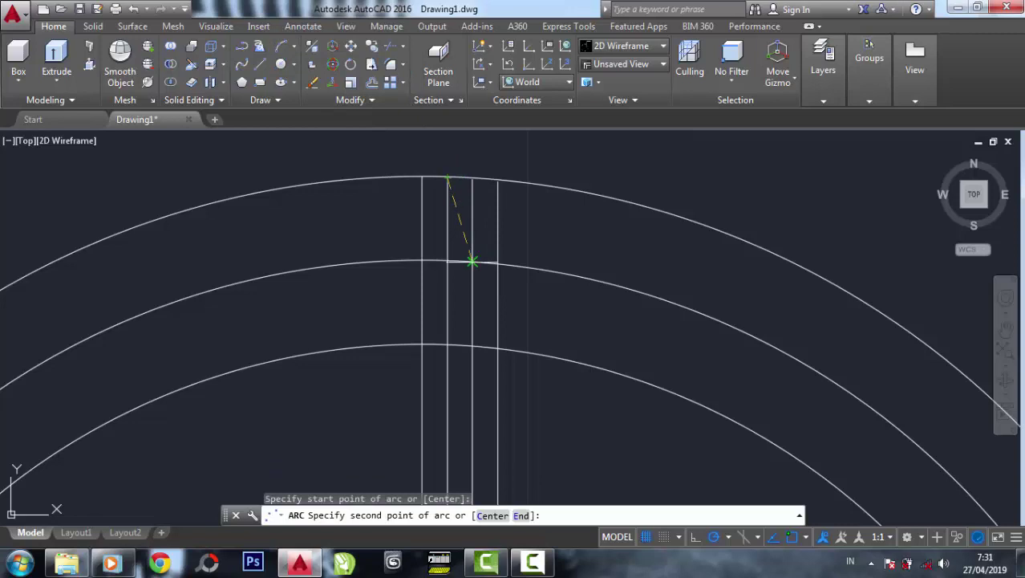
pyautogui.click(472, 262)
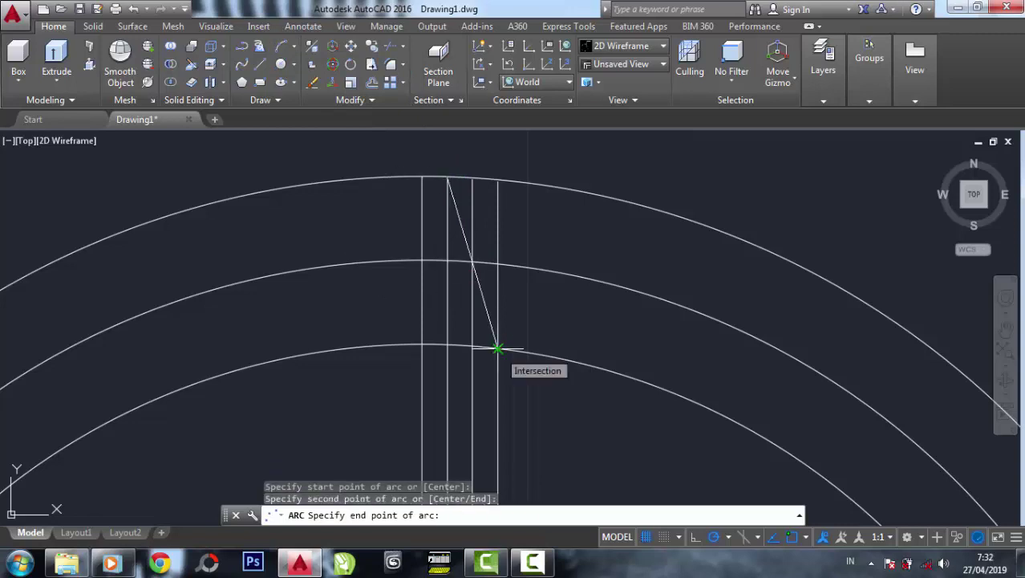
pyautogui.click(497, 348)
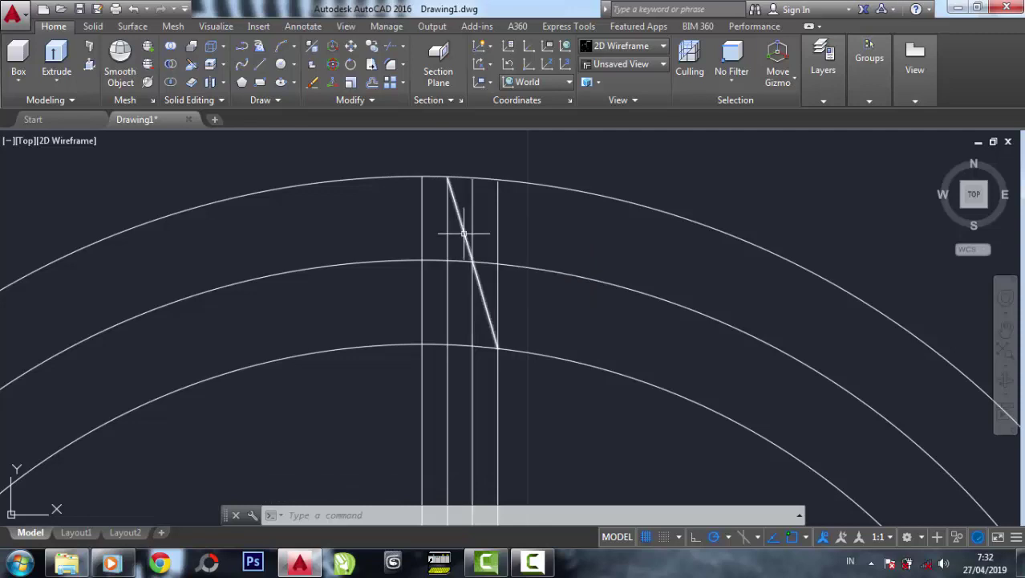
# Erase the three vertical construction lines with a window selection
pyautogui.click(463, 233)
pyautogui.click(472, 264)
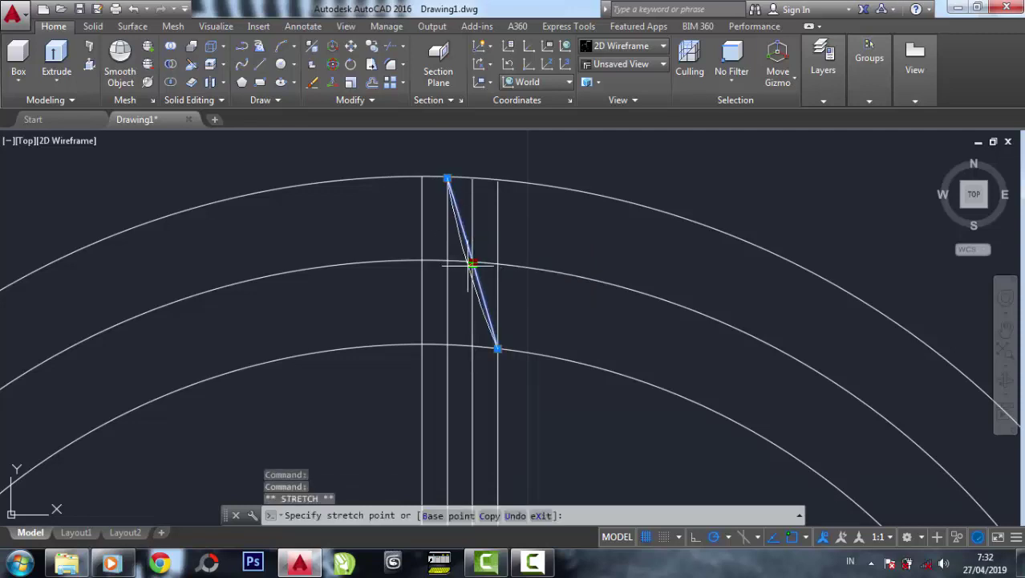
pyautogui.press('Escape')
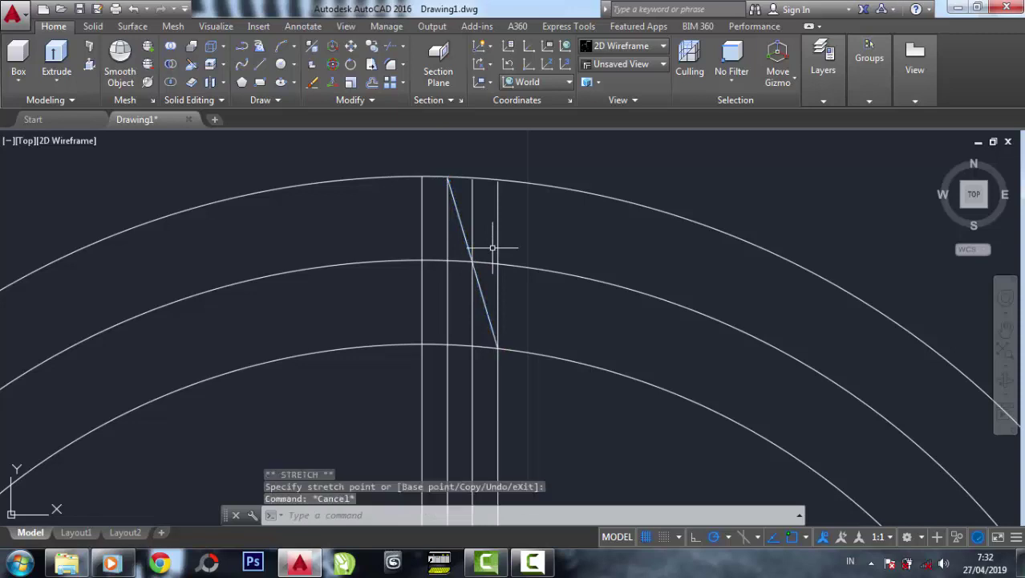
pyautogui.click(443, 153)
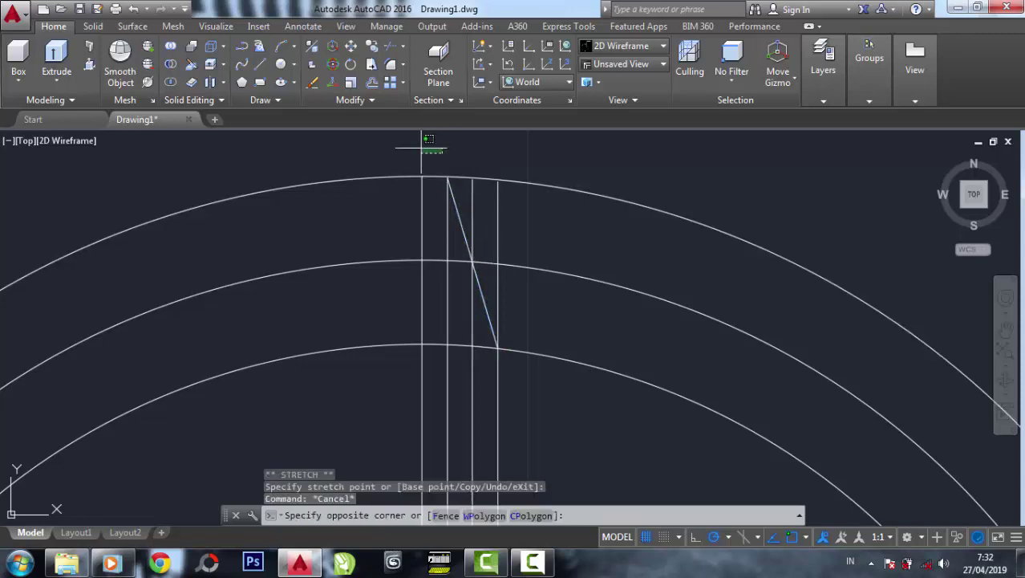
pyautogui.click(312, 82)
pyautogui.click(506, 420)
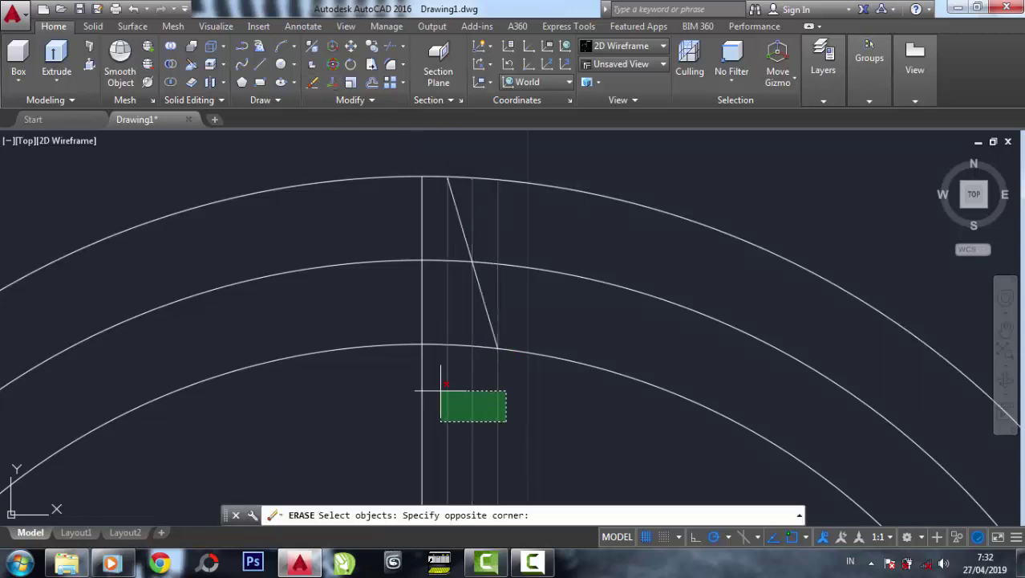
pyautogui.click(439, 401)
pyautogui.press('Return')
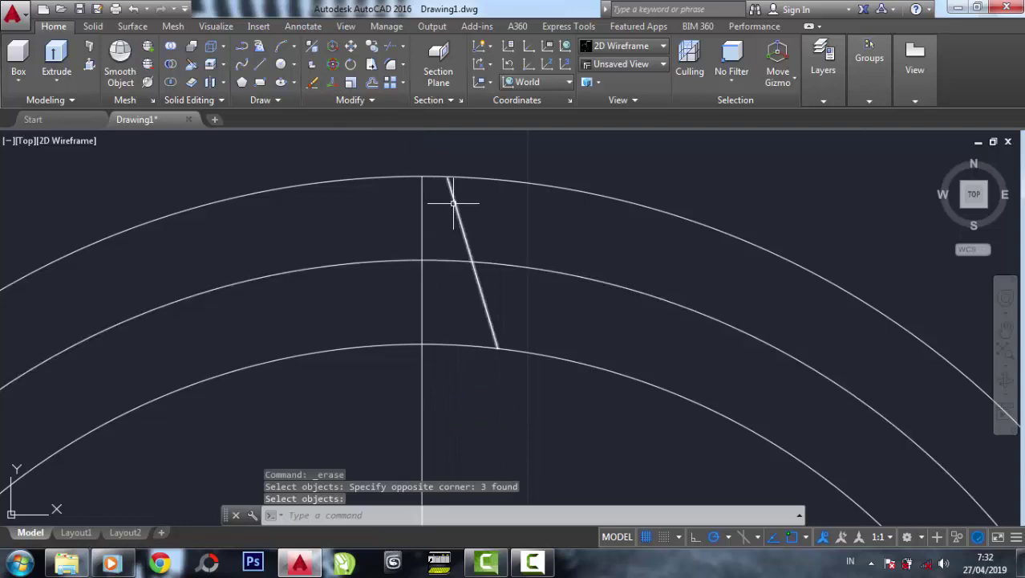
# Begin mirroring the flank line across the centre line, then cancel
pyautogui.click(371, 100)
pyautogui.click(388, 118)
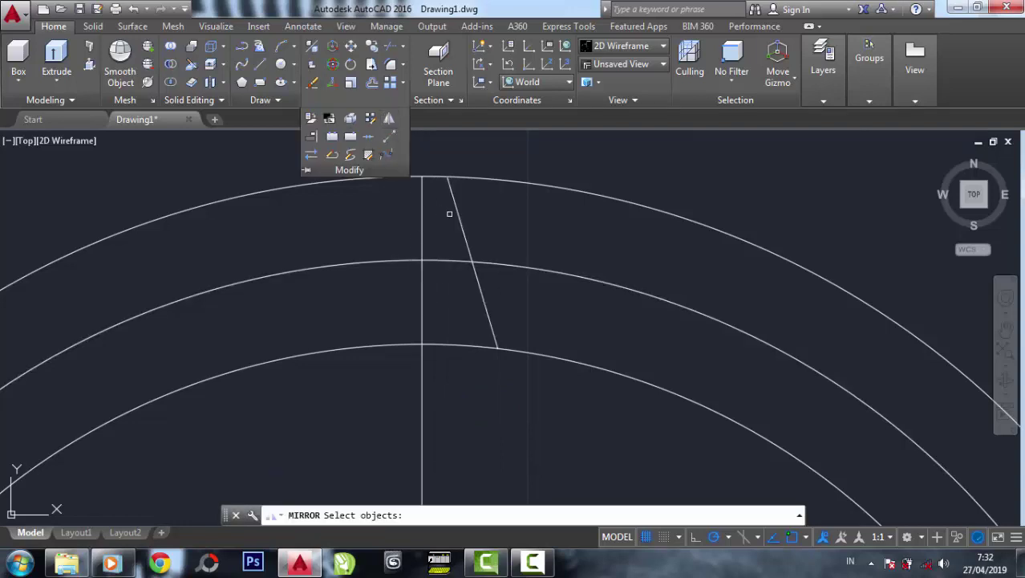
pyautogui.click(458, 217)
pyautogui.press('Return')
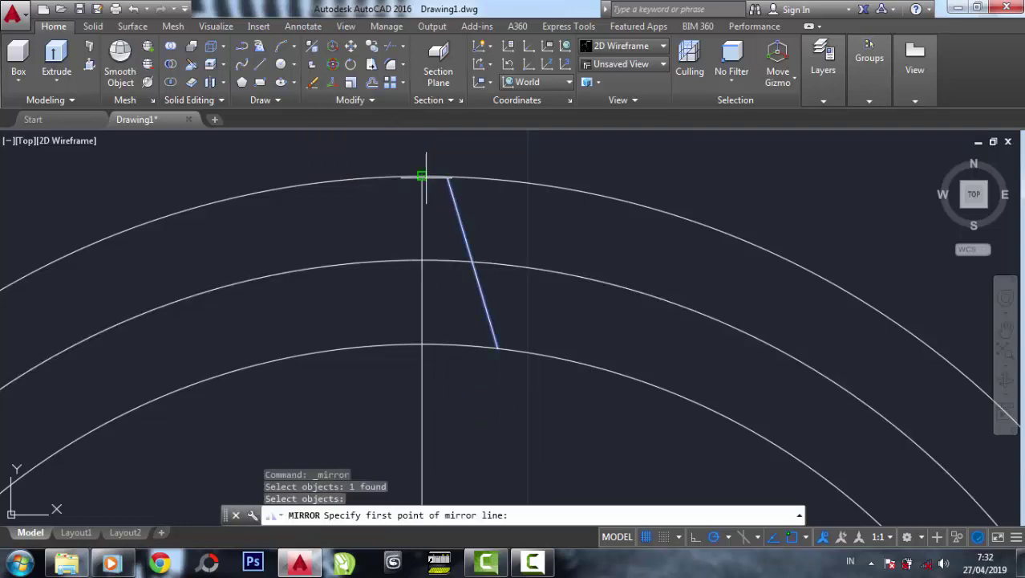
pyautogui.click(423, 175)
pyautogui.click(423, 259)
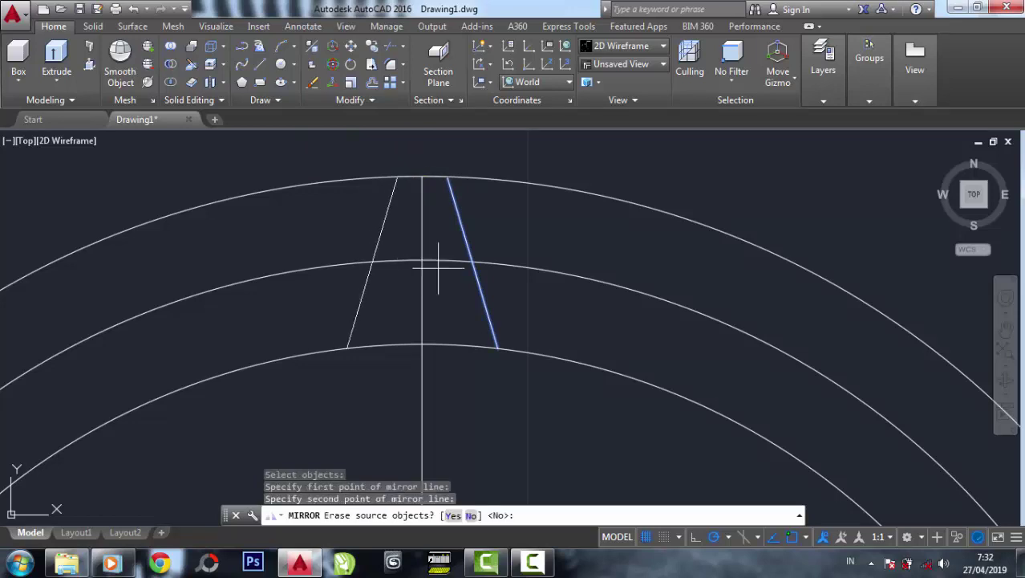
pyautogui.press('Escape')
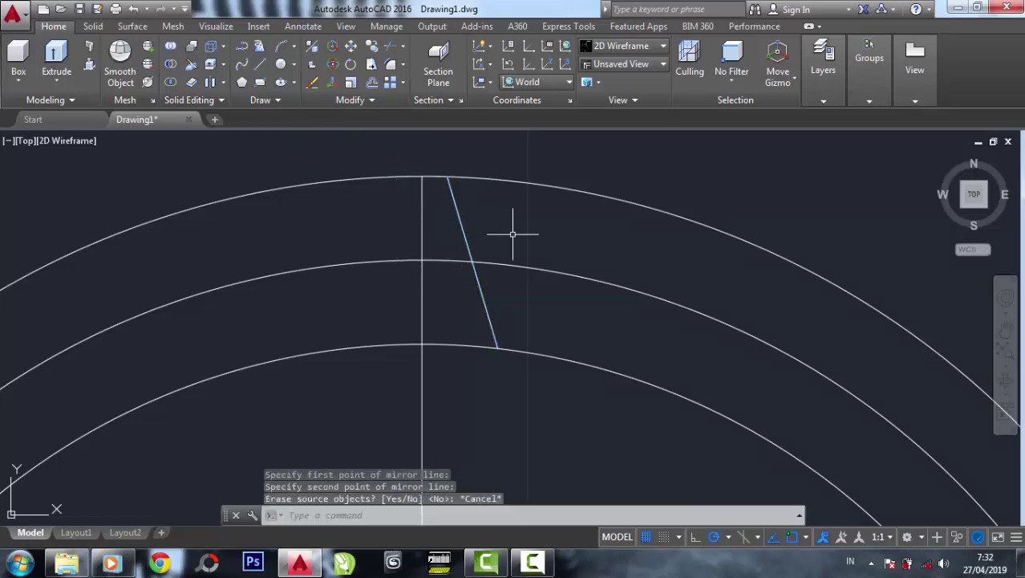
# Mirror the slanted flank line about the vertical centre line, keeping the original
pyautogui.click(392, 99)
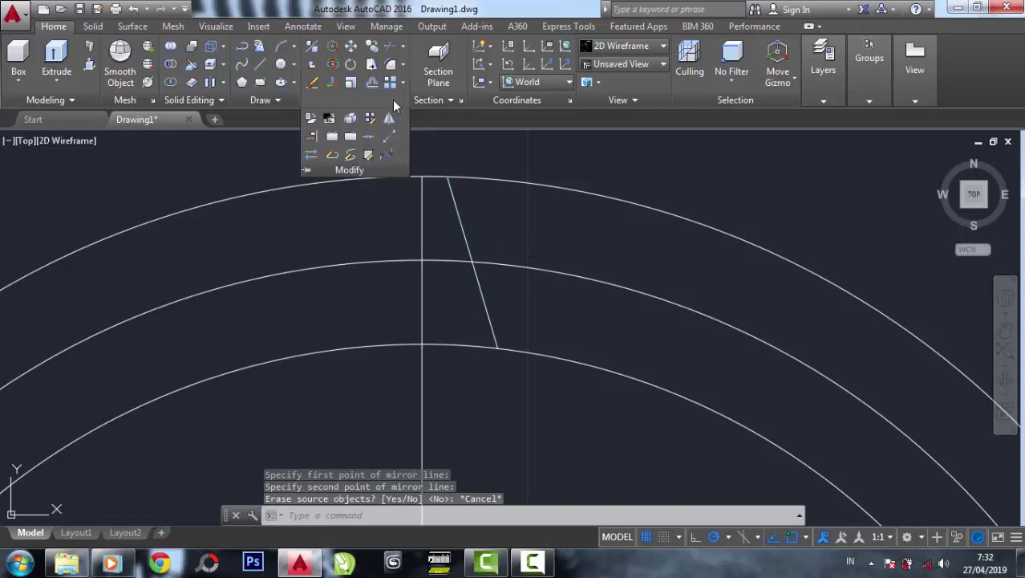
pyautogui.click(388, 121)
pyautogui.click(461, 225)
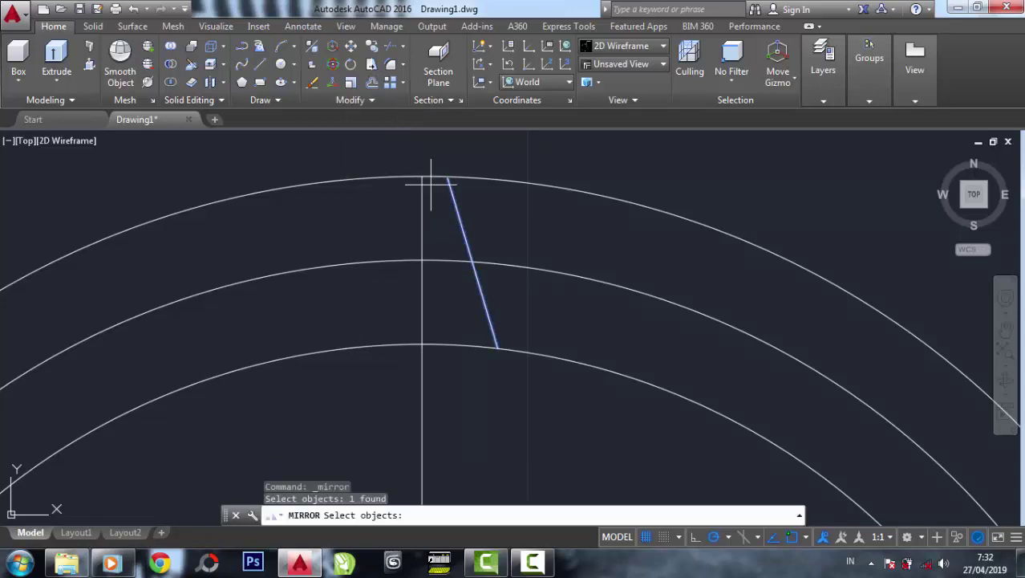
pyautogui.press('Return')
pyautogui.click(423, 176)
pyautogui.click(422, 345)
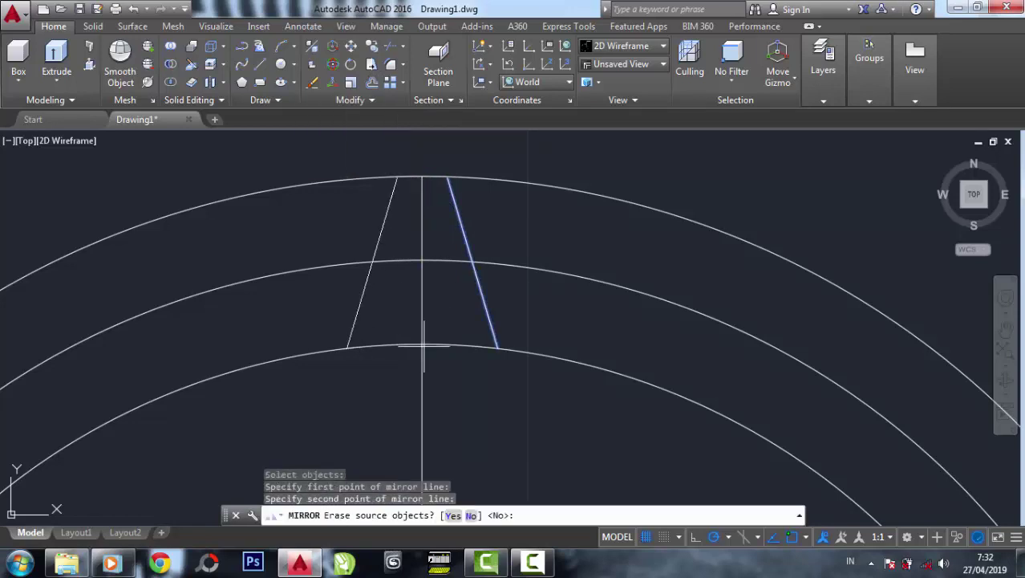
pyautogui.rightClick(438, 348)
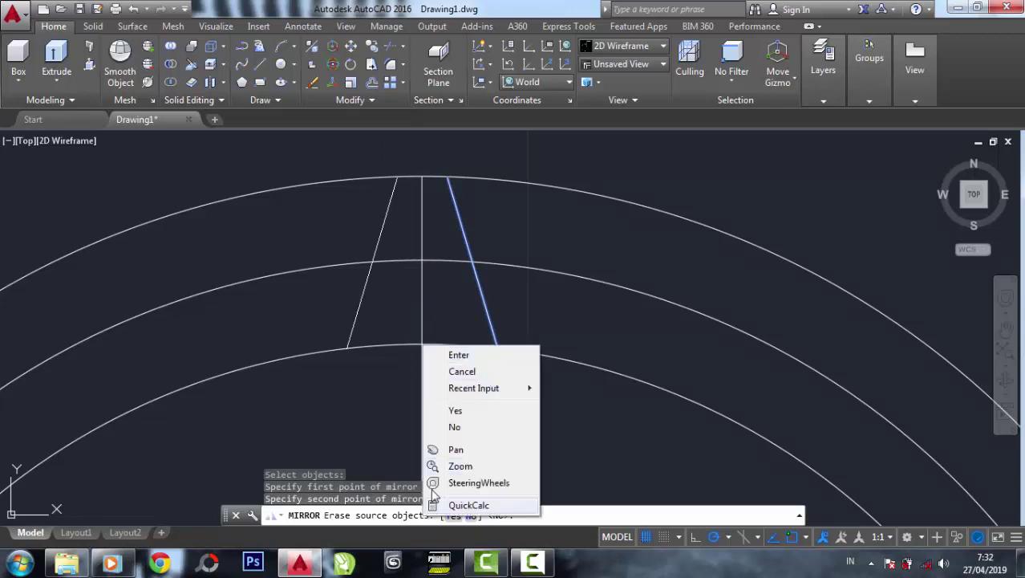
pyautogui.click(446, 353)
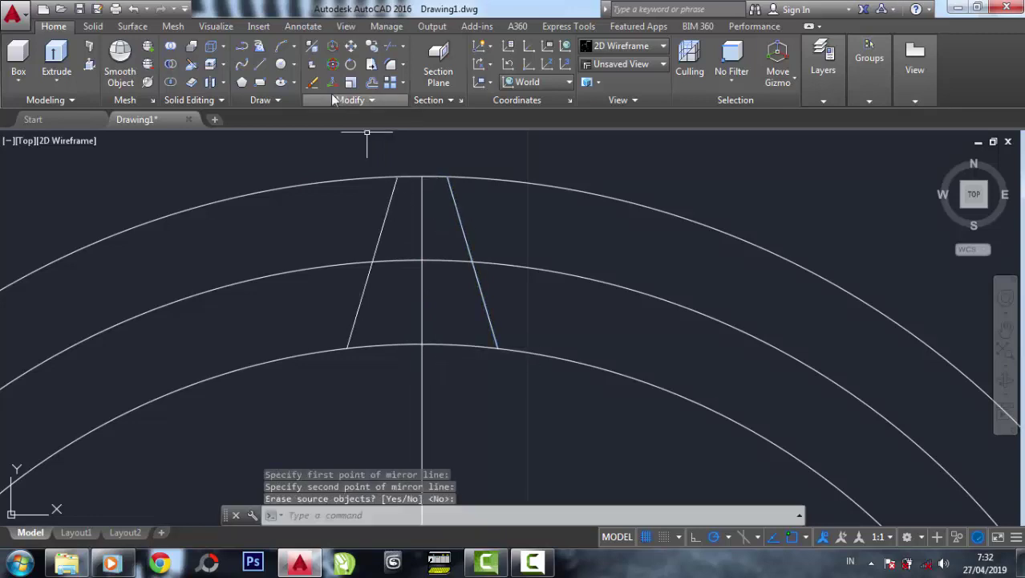
pyautogui.click(381, 103)
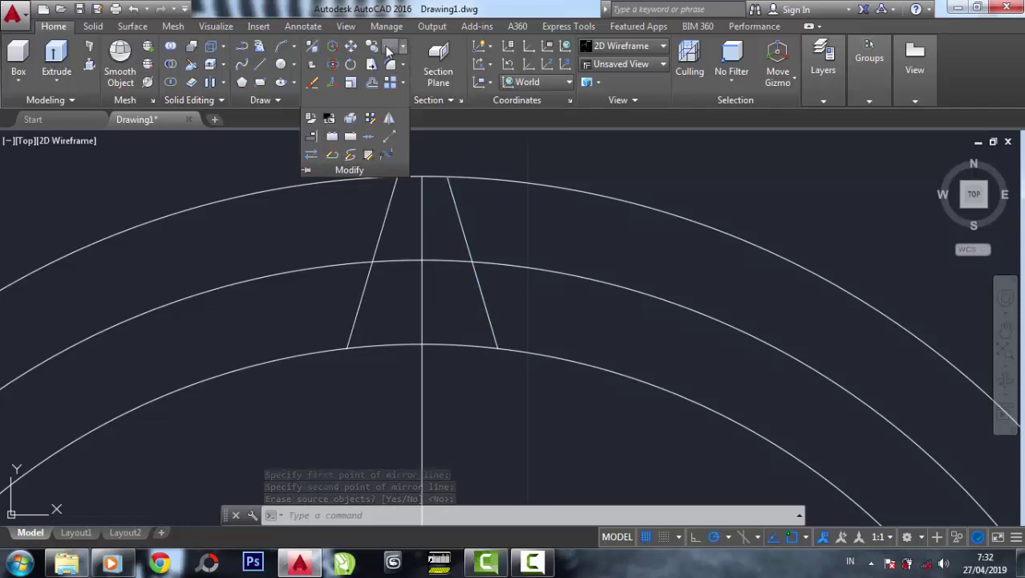
pyautogui.click(374, 65)
# Trim the outer arc back to the two flank lines
pyautogui.scroll(5, 414, 179)
pyautogui.click(709, 264)
pyautogui.click(266, 164)
pyautogui.press('Return')
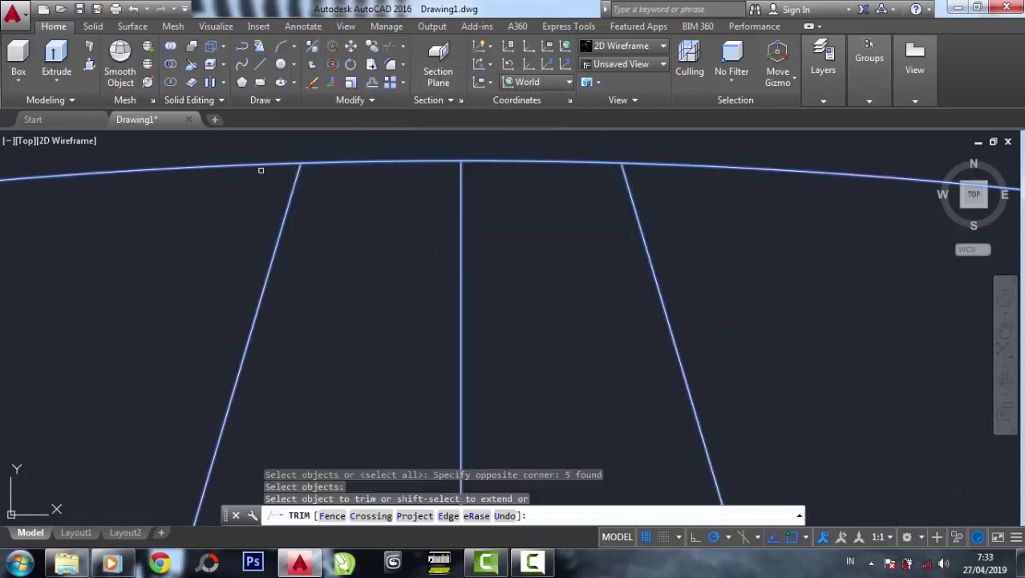
pyautogui.click(253, 165)
pyautogui.rightClick(588, 164)
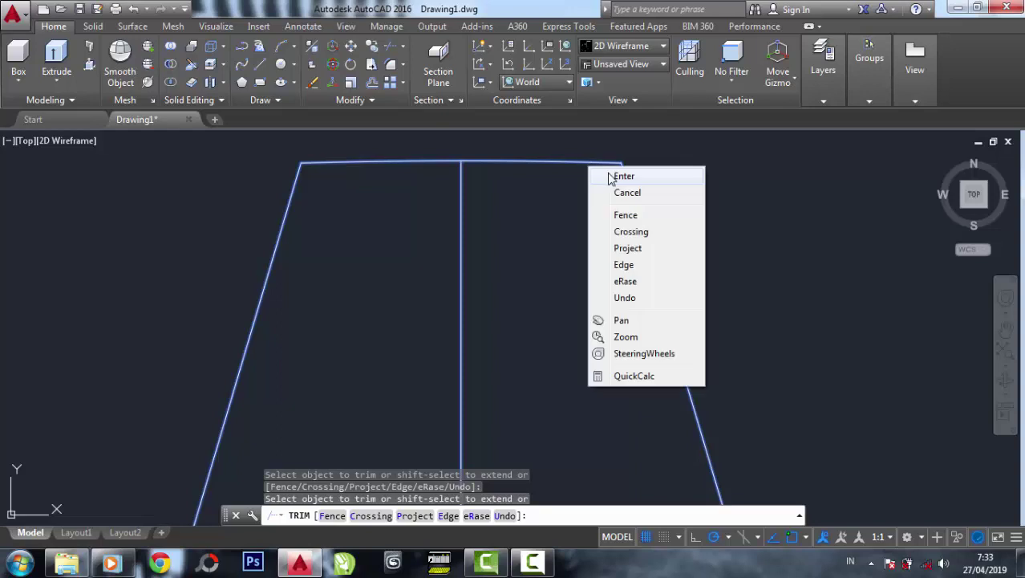
pyautogui.click(618, 174)
# Erase the middle arc between the flanks
pyautogui.scroll(-8, 492, 211)
pyautogui.scroll(2, 513, 211)
pyautogui.scroll(2, 526, 225)
pyautogui.moveTo(526, 226); pyautogui.dragTo(521, 183, button='middle')
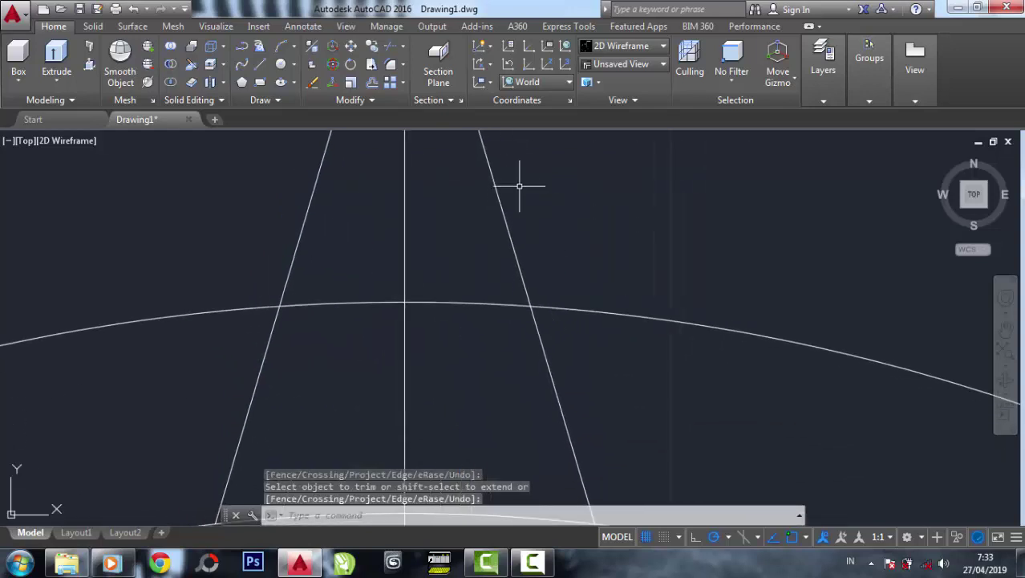
pyautogui.scroll(-1, 544, 299)
pyautogui.scroll(-2, 530, 267)
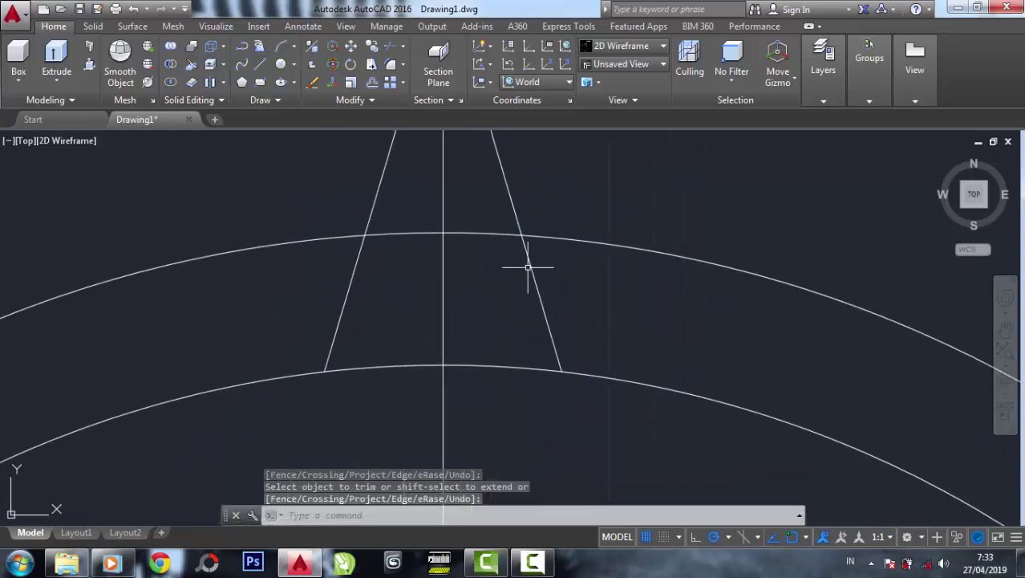
pyautogui.click(313, 82)
pyautogui.click(618, 284)
pyautogui.click(580, 193)
pyautogui.press('Return')
# Trim the lower arc outside the two flanks to close the tooth outline
pyautogui.scroll(-5, 433, 317)
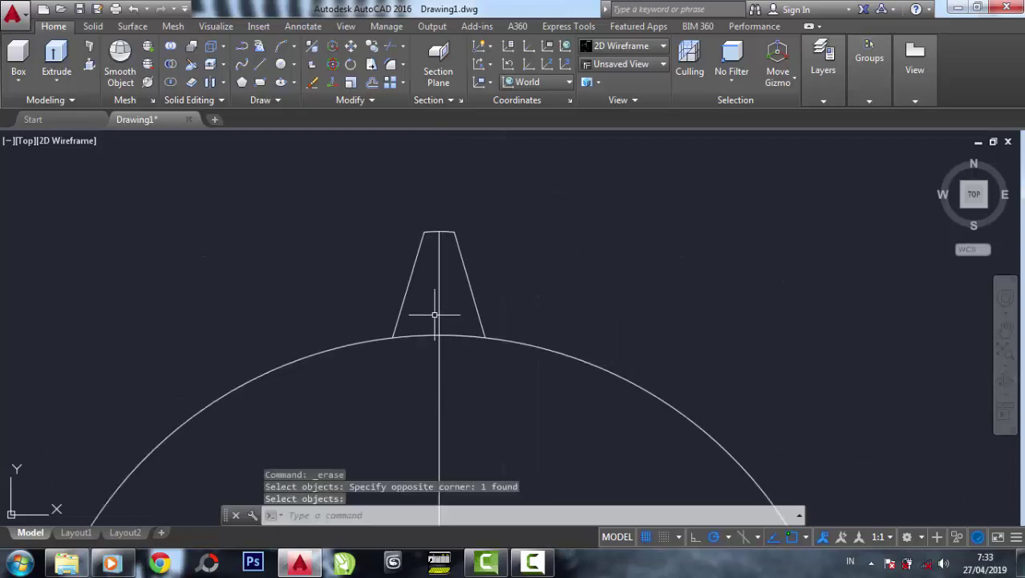
pyautogui.moveTo(450, 327); pyautogui.dragTo(450, 240, button='middle')
pyautogui.click(406, 98)
pyautogui.click(391, 64)
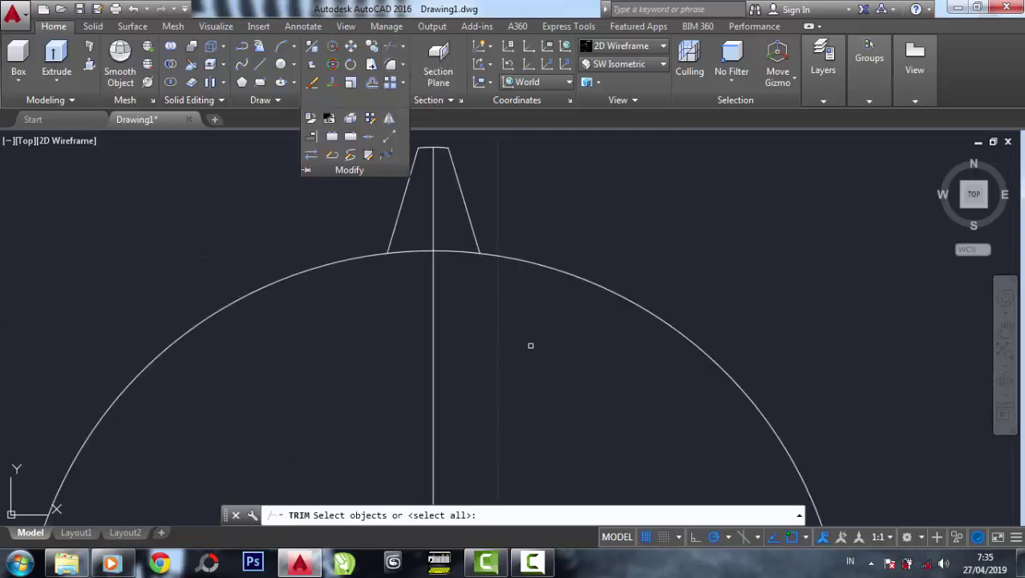
pyautogui.click(532, 345)
pyautogui.click(487, 257)
pyautogui.click(470, 232)
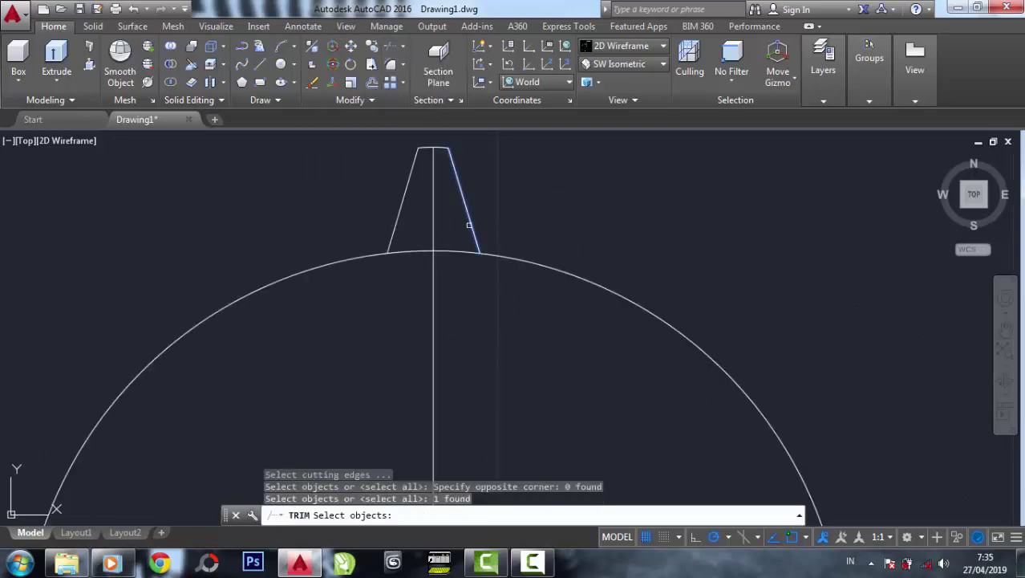
pyautogui.click(469, 224)
pyautogui.click(397, 220)
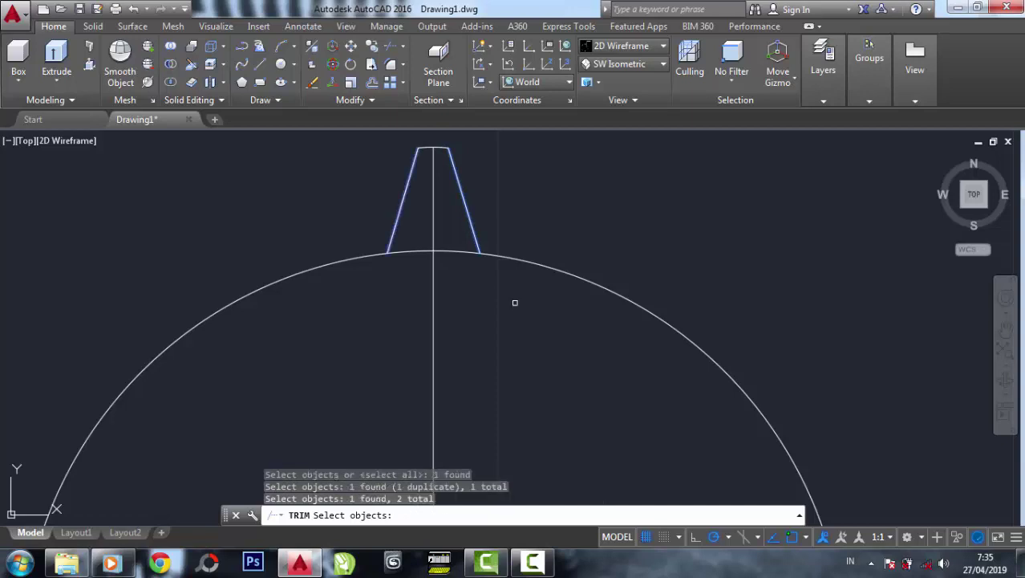
pyautogui.press('Return')
pyautogui.click(553, 306)
pyautogui.click(536, 238)
pyautogui.rightClick(545, 238)
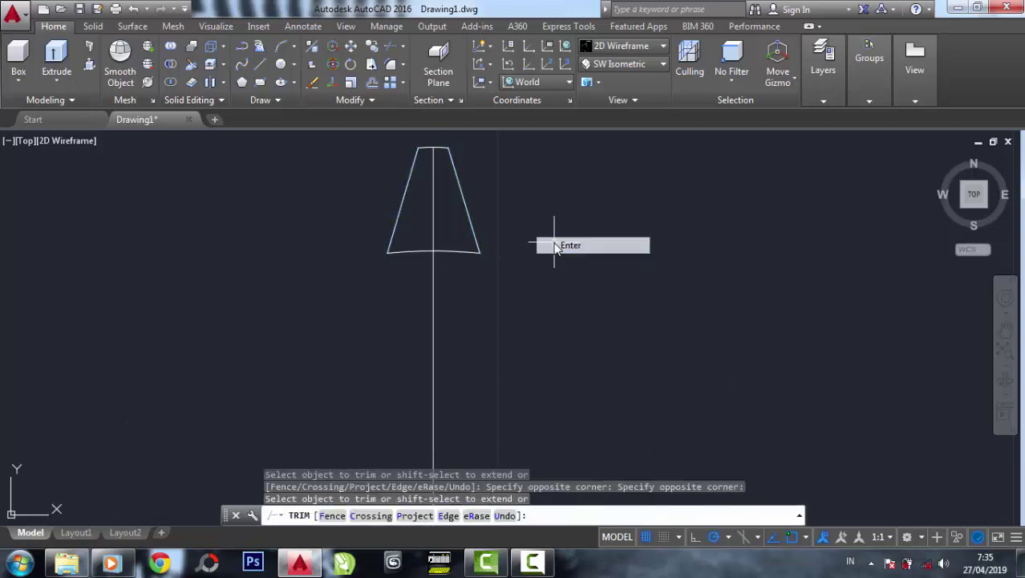
pyautogui.click(566, 242)
pyautogui.click(373, 99)
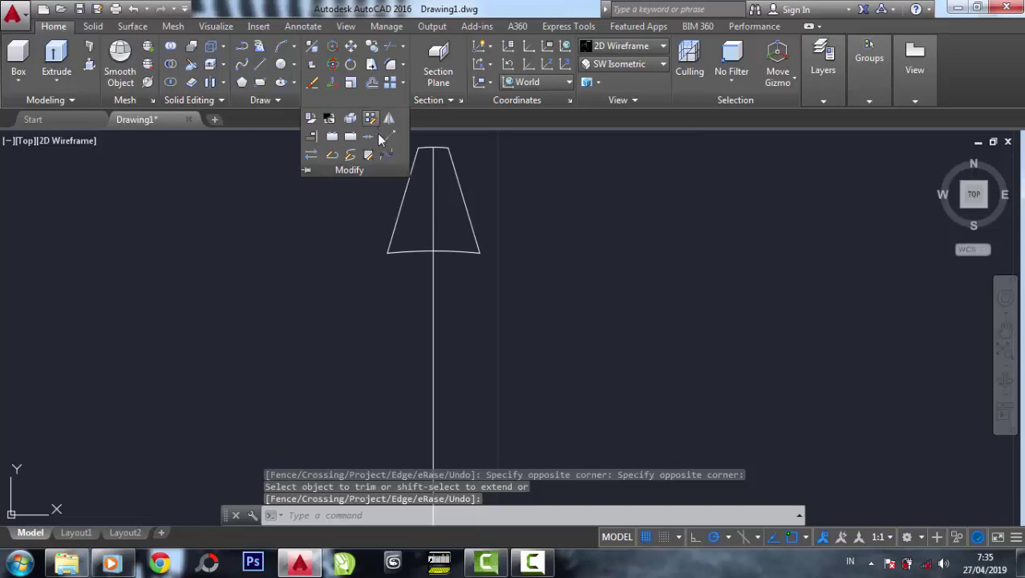
# Join the two flanks and the top and bottom arcs into one tooth polyline
pyautogui.click(368, 135)
pyautogui.click(496, 273)
pyautogui.click(470, 217)
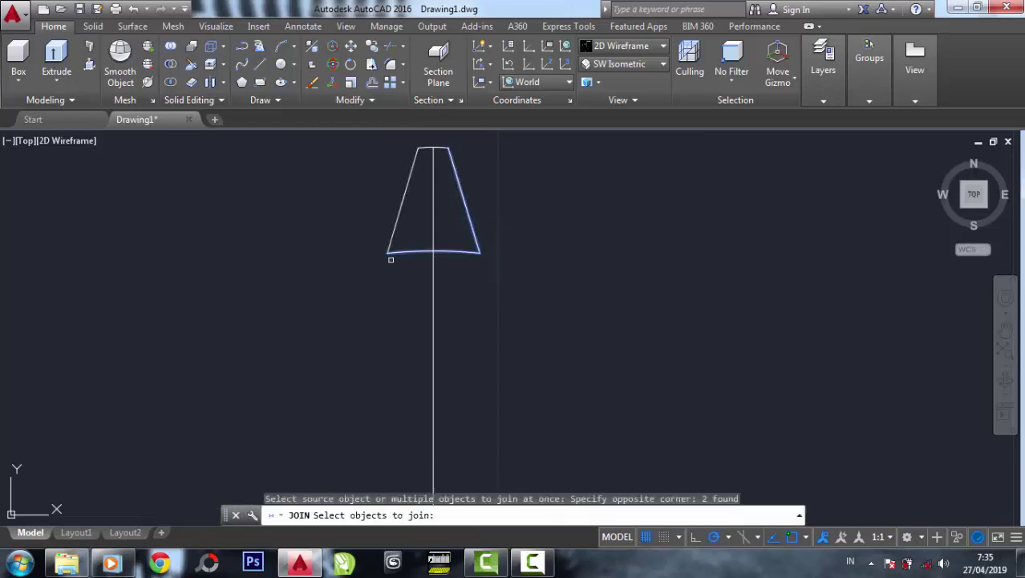
pyautogui.click(405, 277)
pyautogui.click(377, 212)
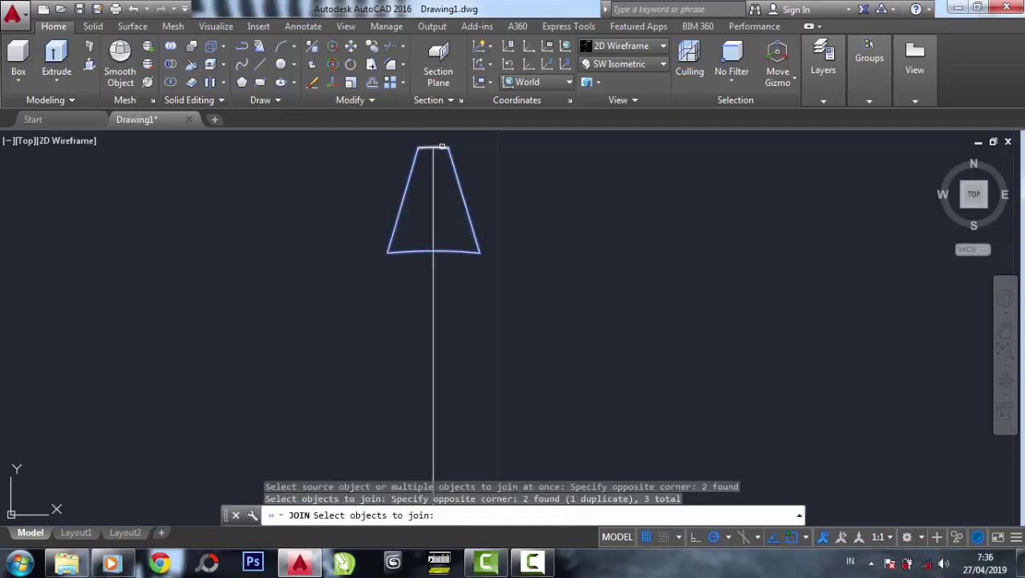
pyautogui.click(439, 148)
pyautogui.press('Return')
# Draw a circle centred on the vertical line's lower end, reaching the tooth base
pyautogui.scroll(-2, 450, 160)
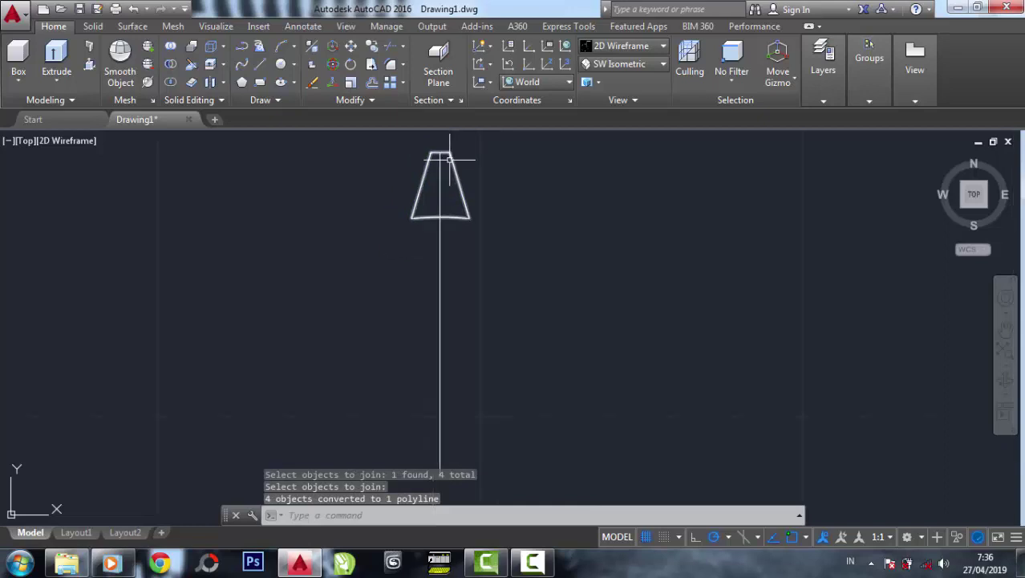
pyautogui.scroll(-2, 449, 159)
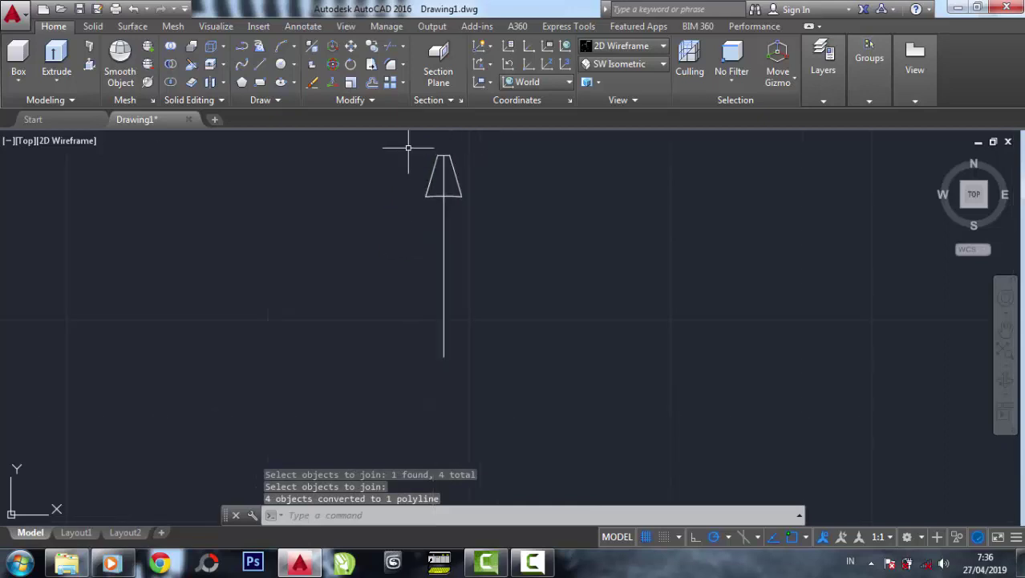
pyautogui.click(280, 65)
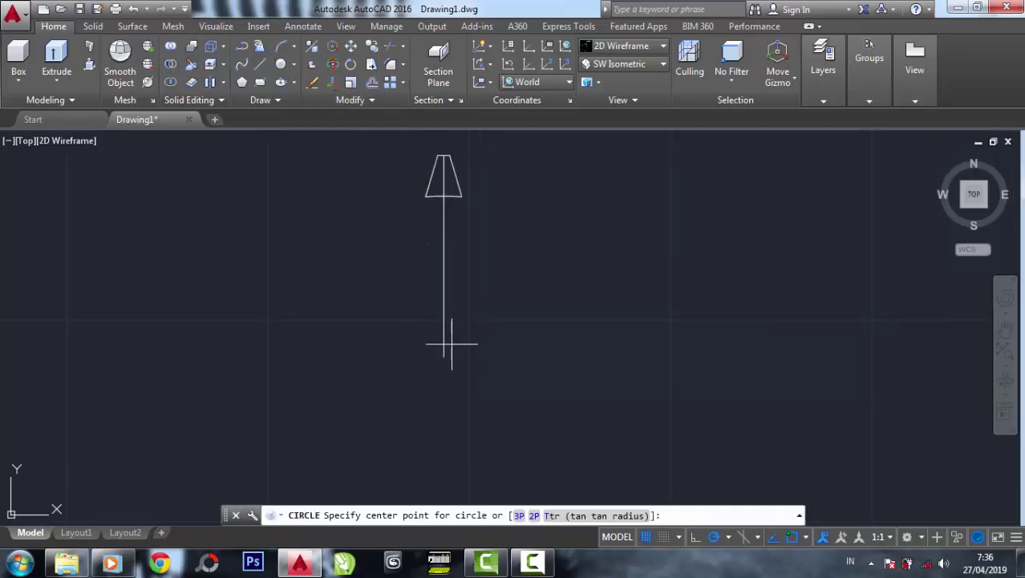
pyautogui.click(444, 355)
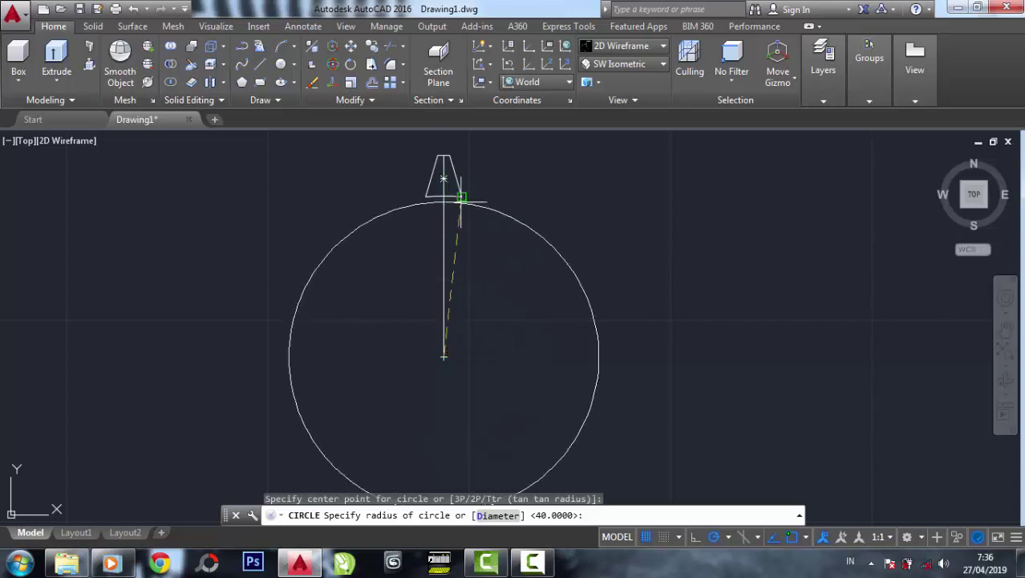
pyautogui.click(444, 178)
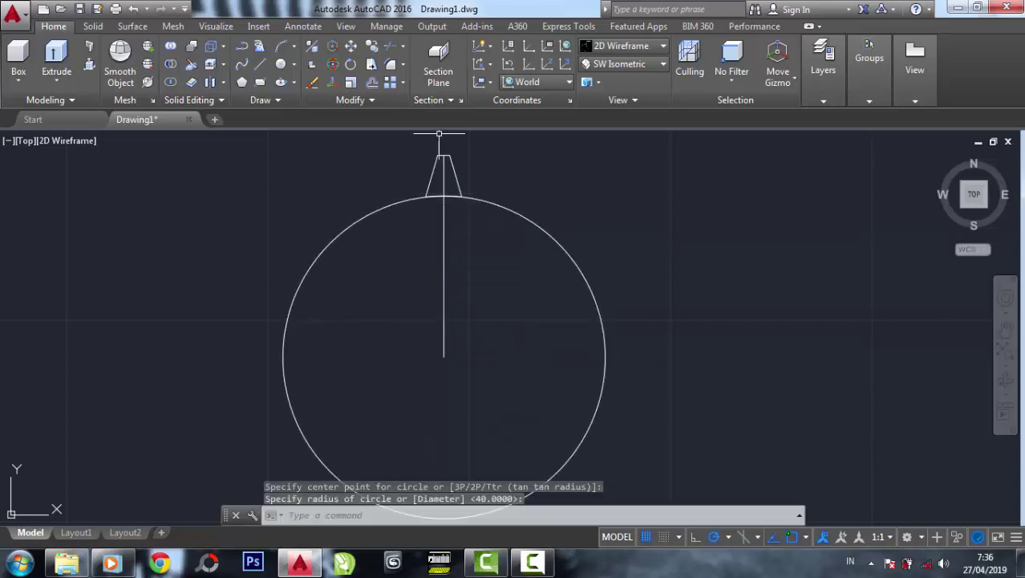
pyautogui.click(609, 67)
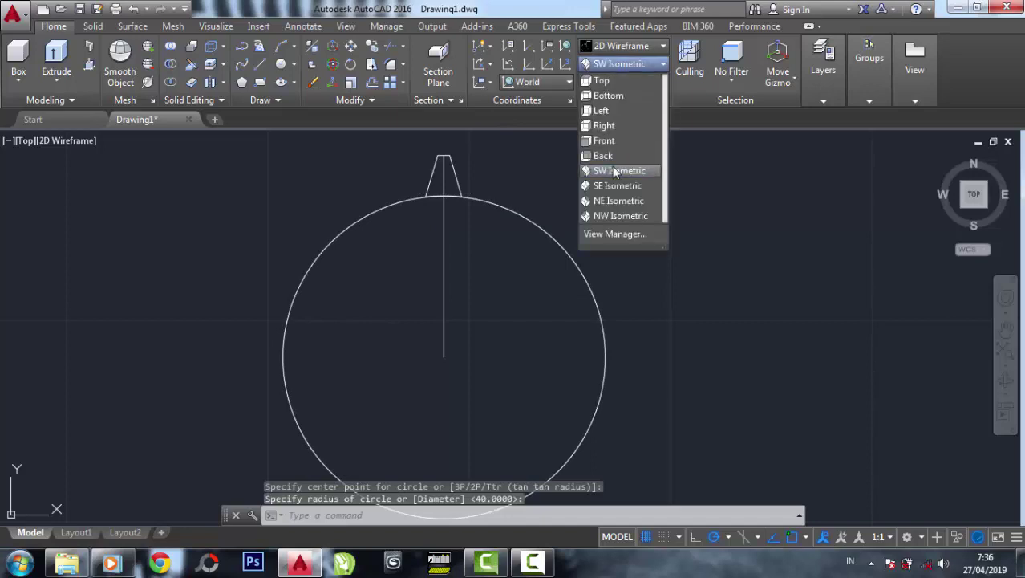
# Switch to SW Isometric and copy the circle, line and tooth profile 30 units upward
pyautogui.click(612, 166)
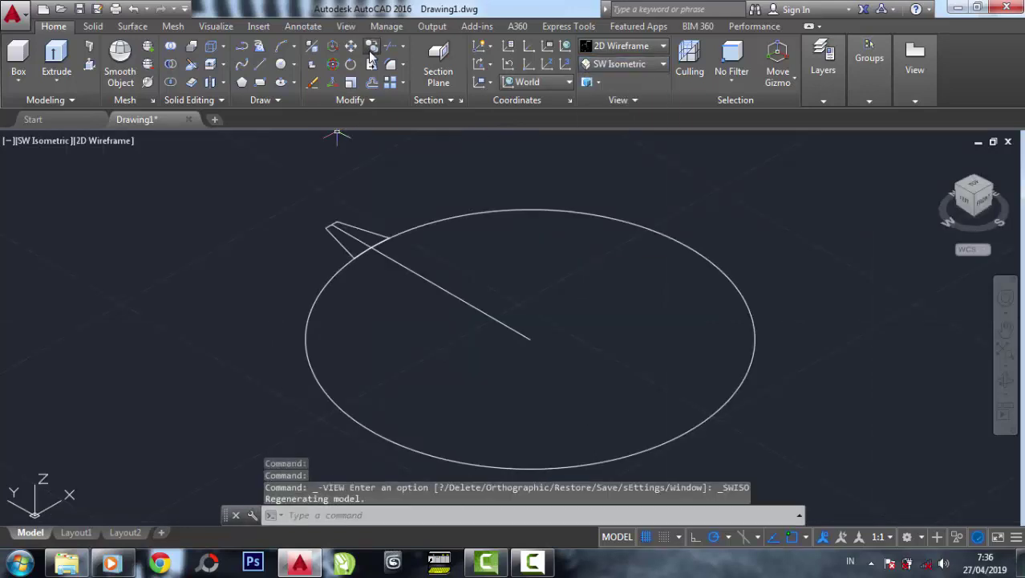
pyautogui.click(372, 57)
pyautogui.click(249, 149)
pyautogui.click(762, 476)
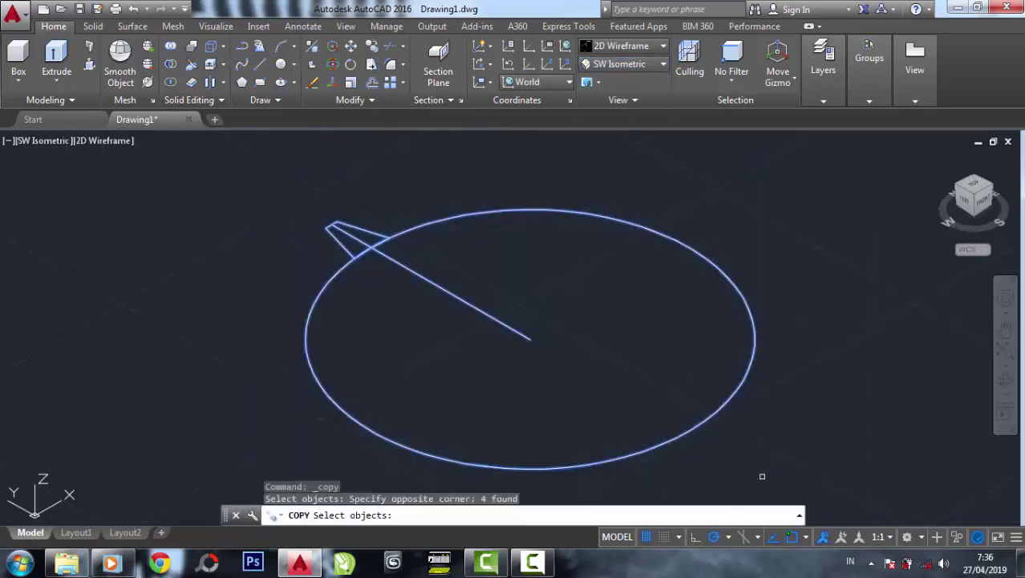
pyautogui.press('Return')
pyautogui.click(530, 337)
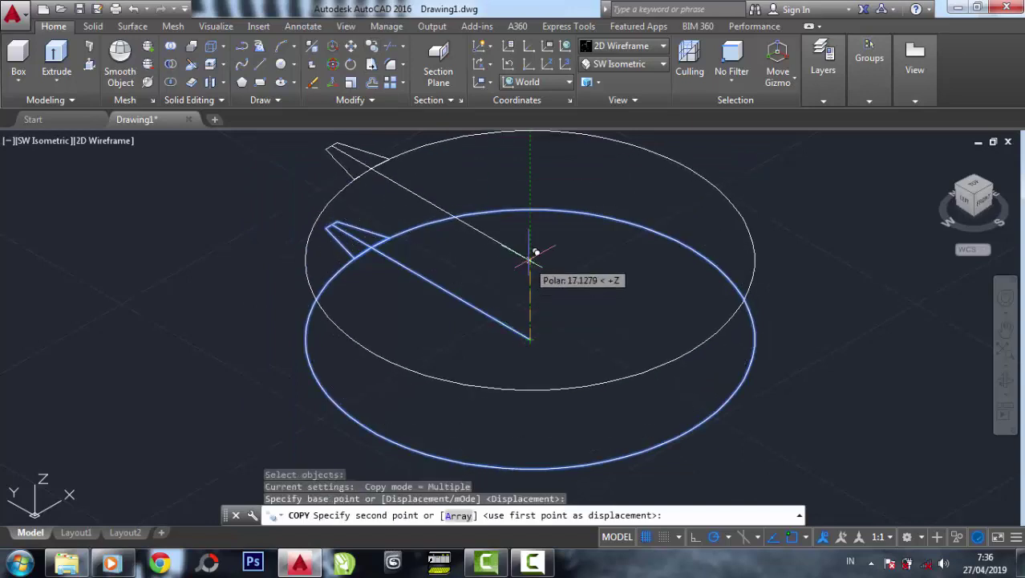
pyautogui.write('30')
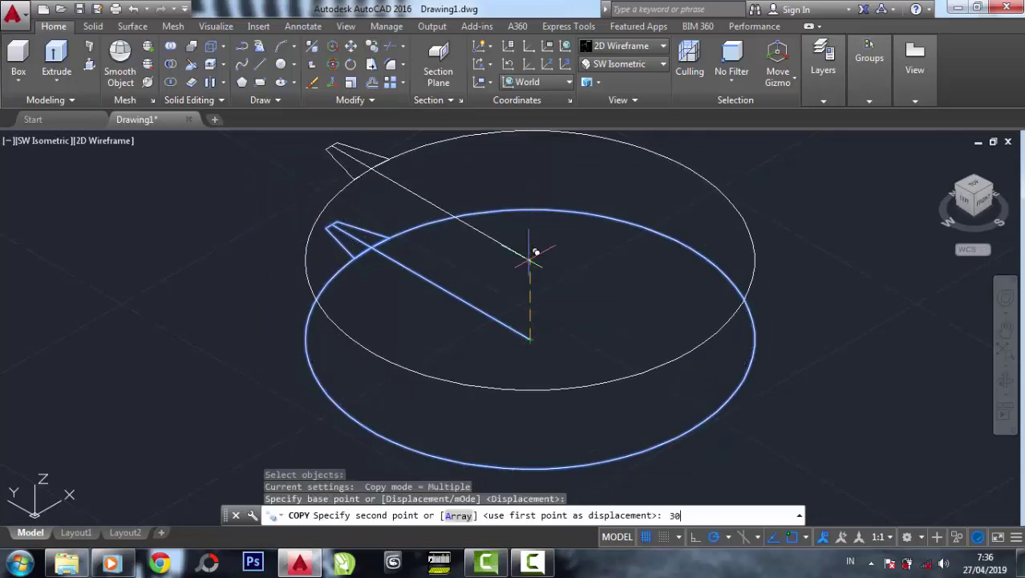
pyautogui.press('Return')
pyautogui.press('Escape')
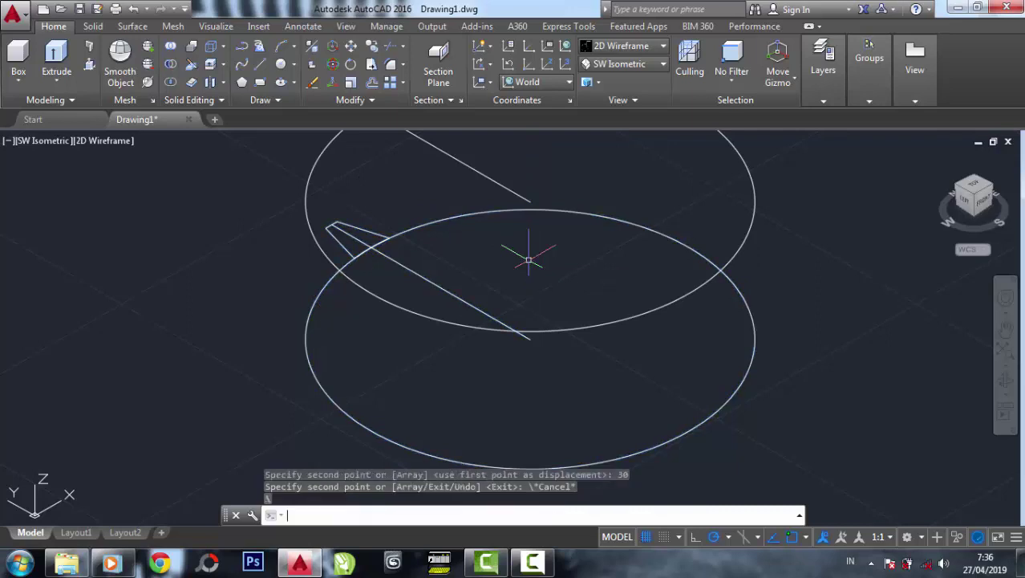
pyautogui.moveTo(523, 275); pyautogui.dragTo(523, 320, button='middle')
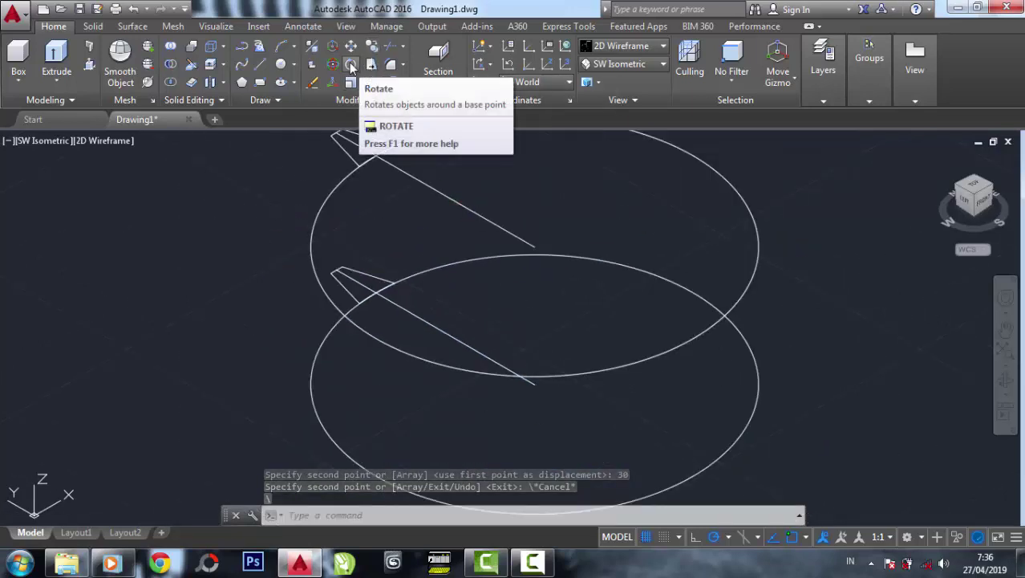
# Rotate the upper circle, line and tooth about its centre, checking the twist from the top
pyautogui.moveTo(404, 224); pyautogui.dragTo(416, 259, button='middle')
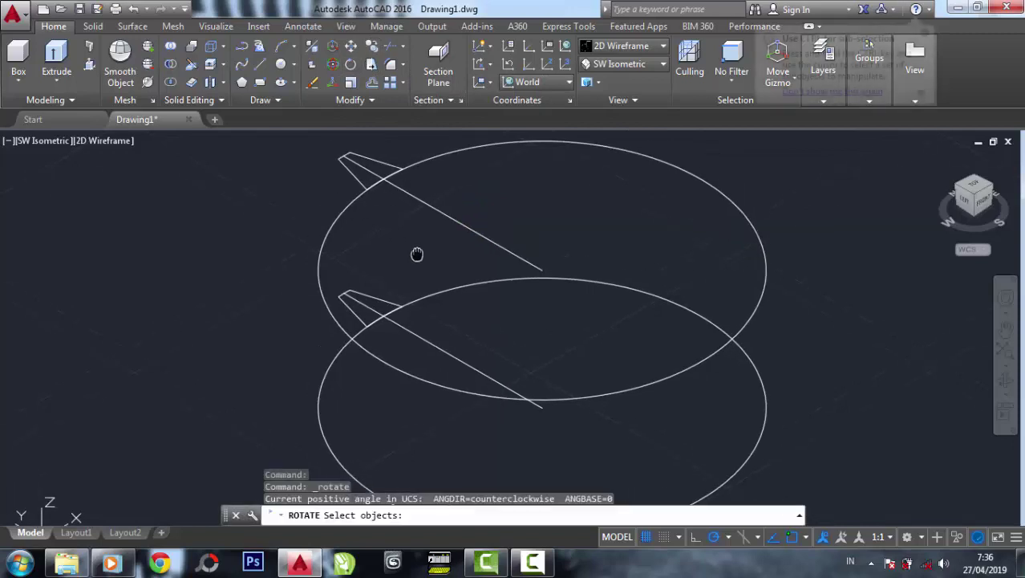
pyautogui.click(412, 259)
pyautogui.click(349, 165)
pyautogui.press('Return')
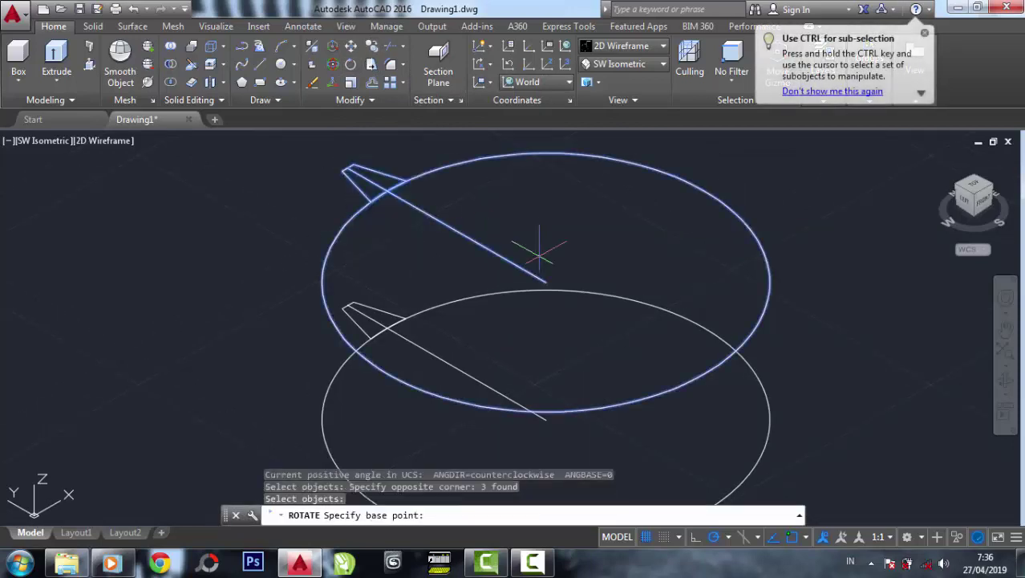
pyautogui.click(547, 282)
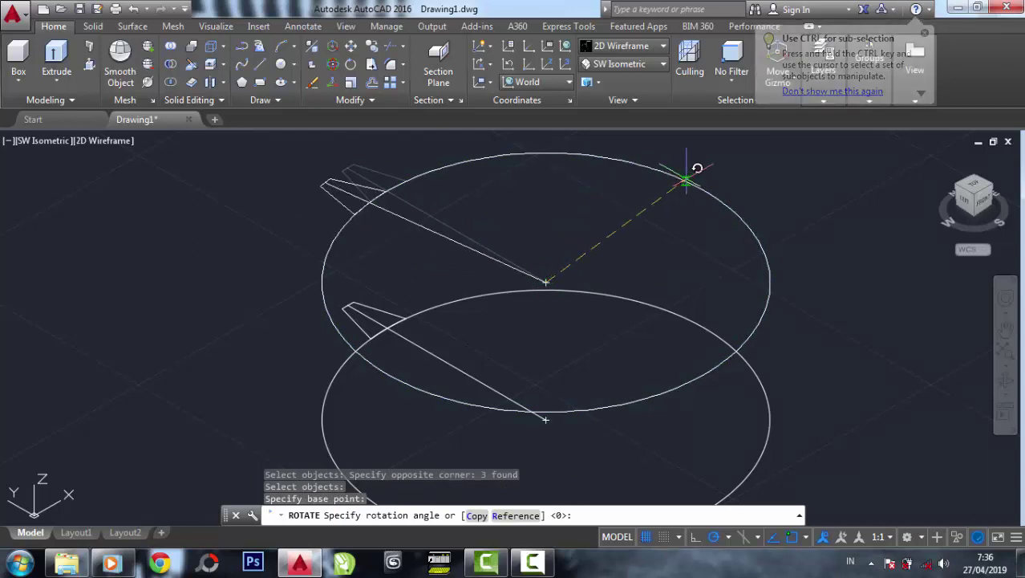
pyautogui.click(654, 165)
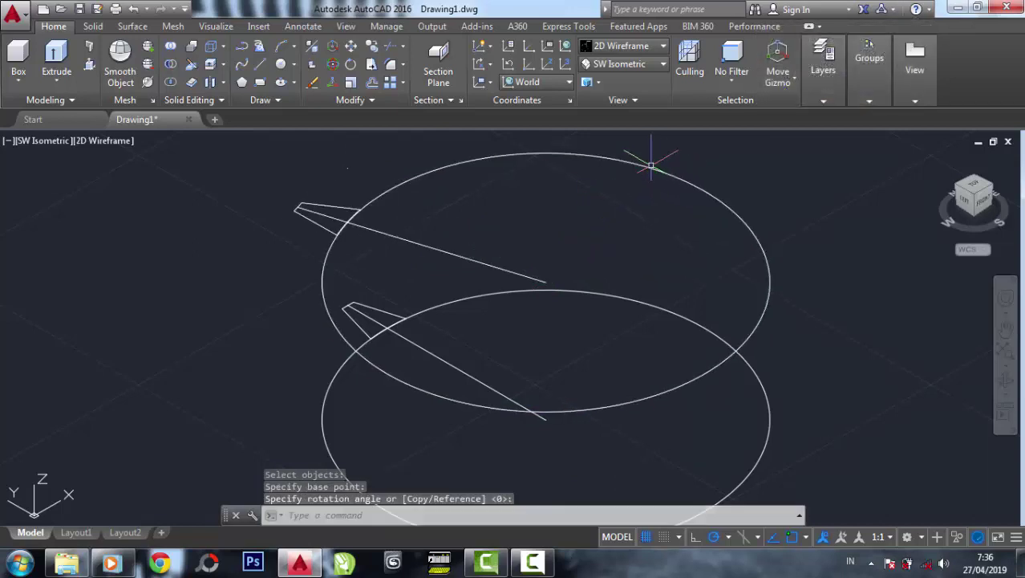
pyautogui.click(977, 192)
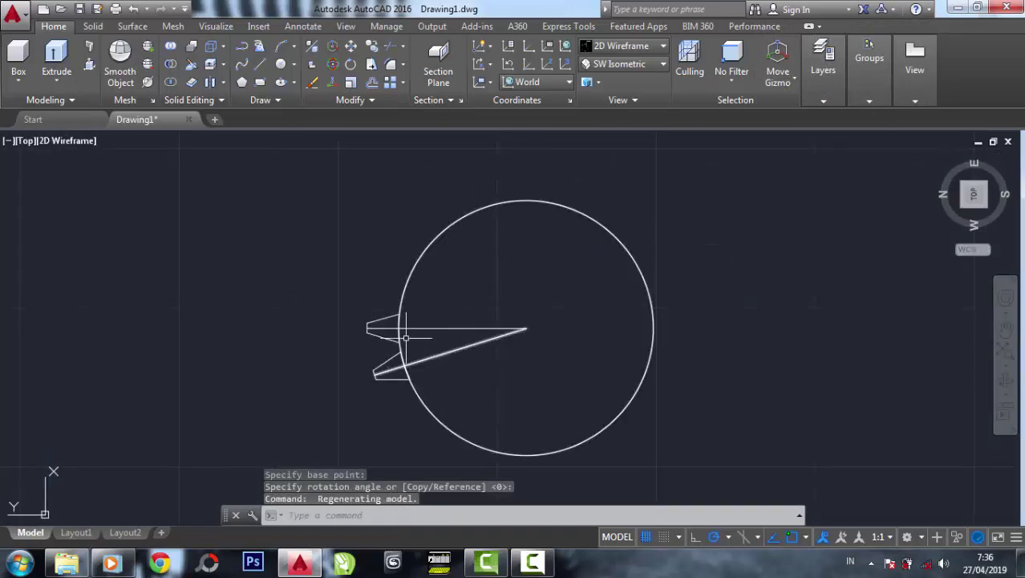
pyautogui.click(618, 69)
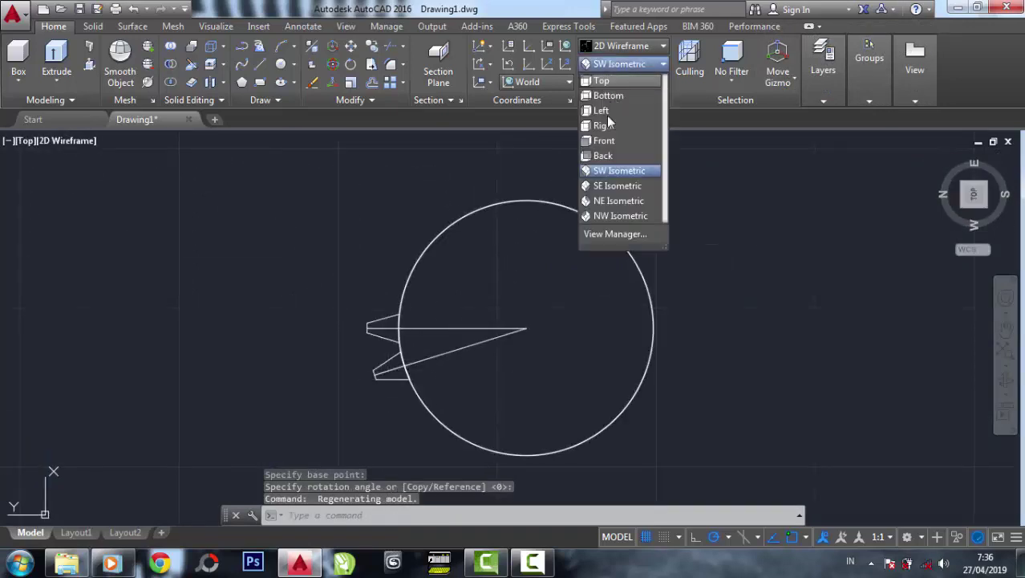
pyautogui.click(608, 165)
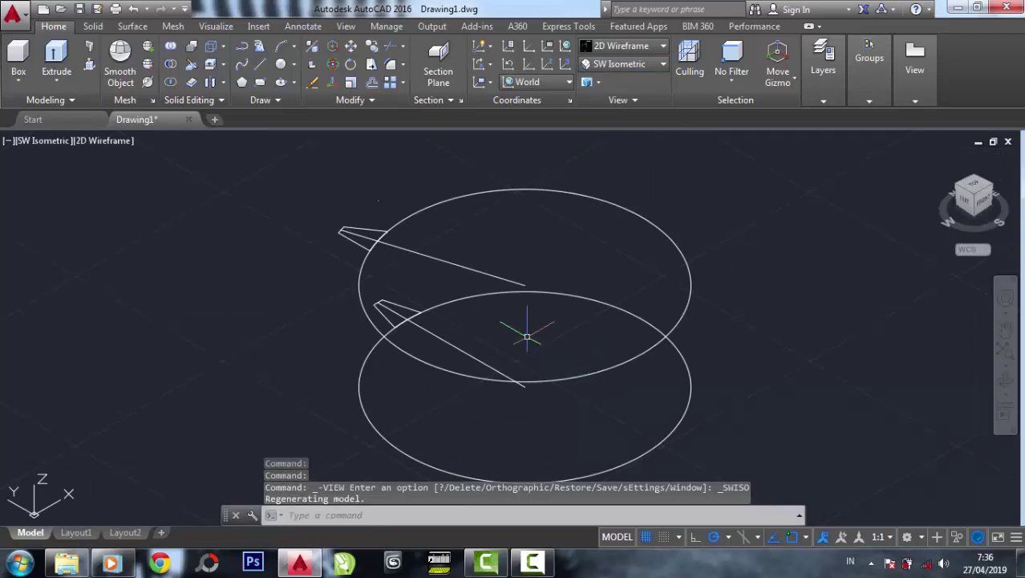
# Loft a tooth solid between the lower and twisted upper profiles using Smooth Fit
pyautogui.click(57, 80)
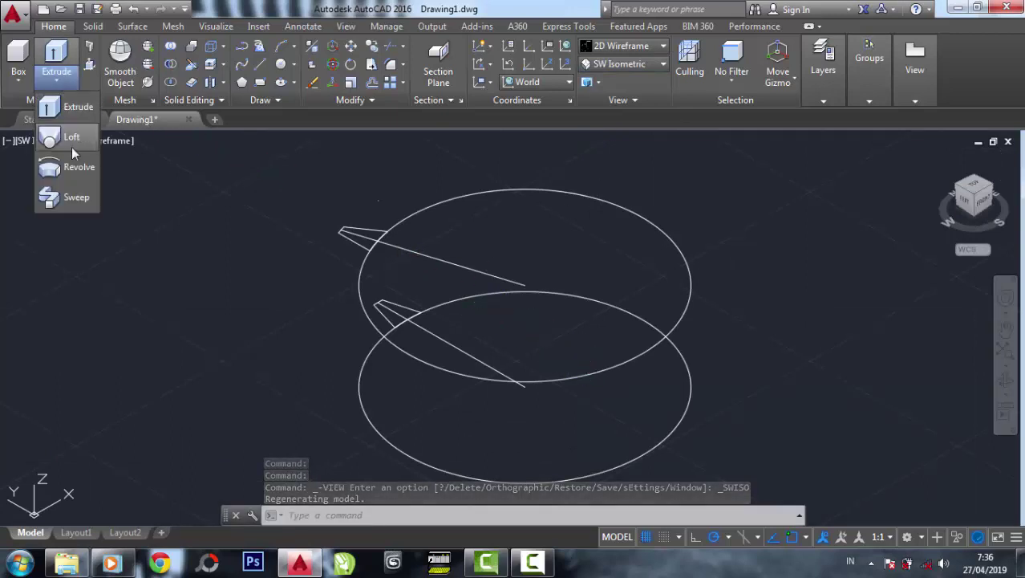
pyautogui.click(72, 149)
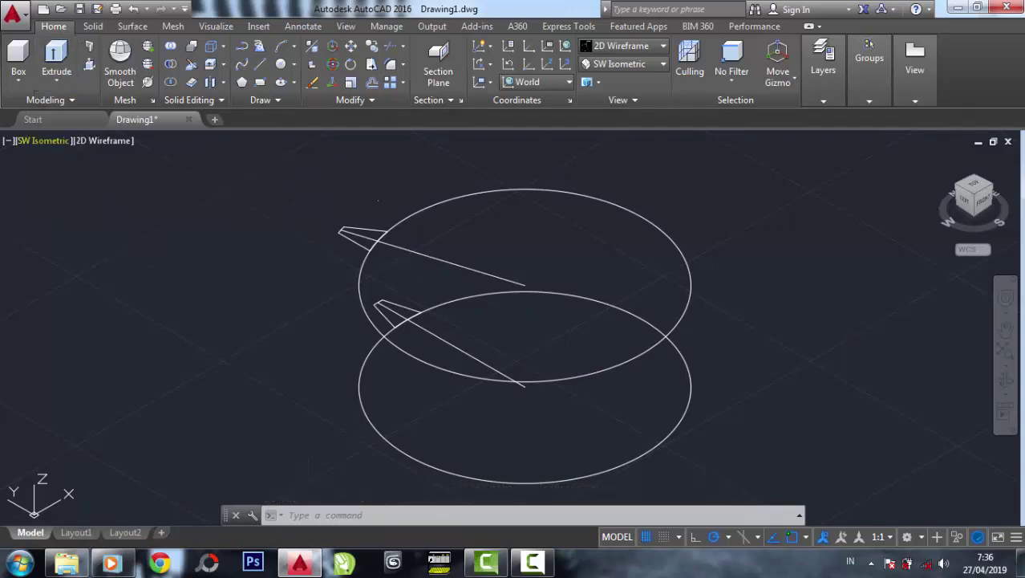
pyautogui.click(391, 300)
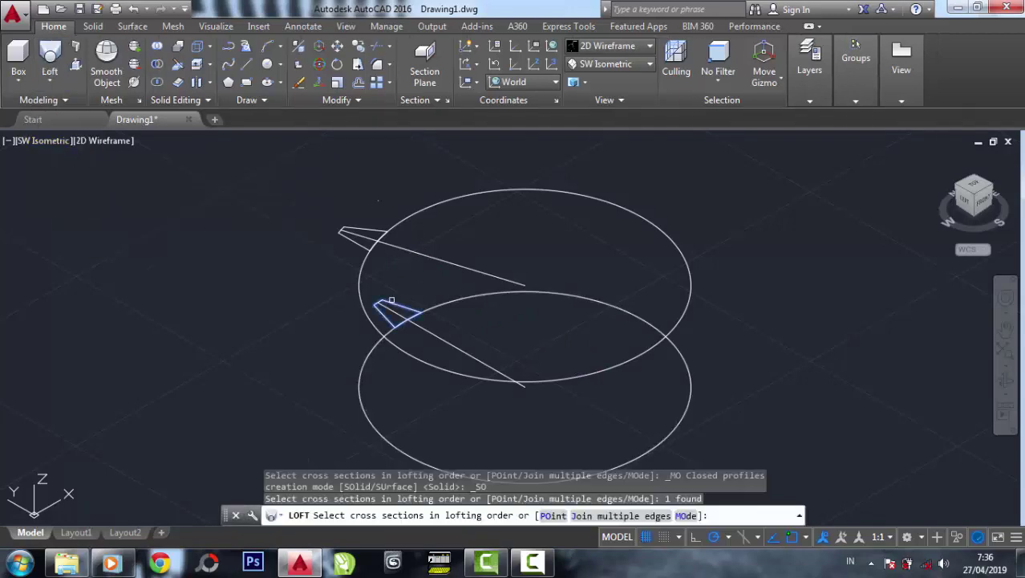
pyautogui.click(341, 238)
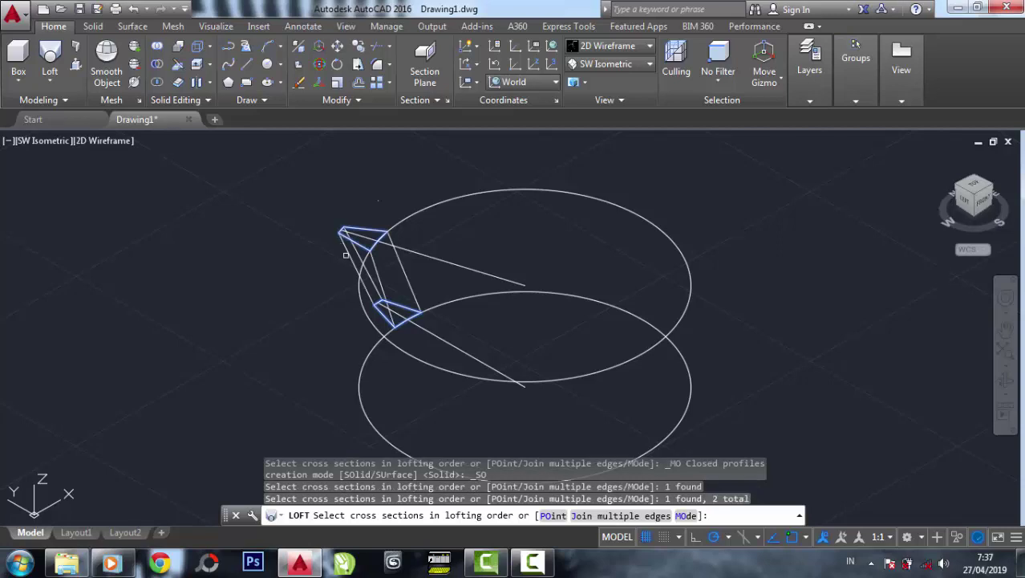
pyautogui.rightClick(276, 257)
pyautogui.click(299, 267)
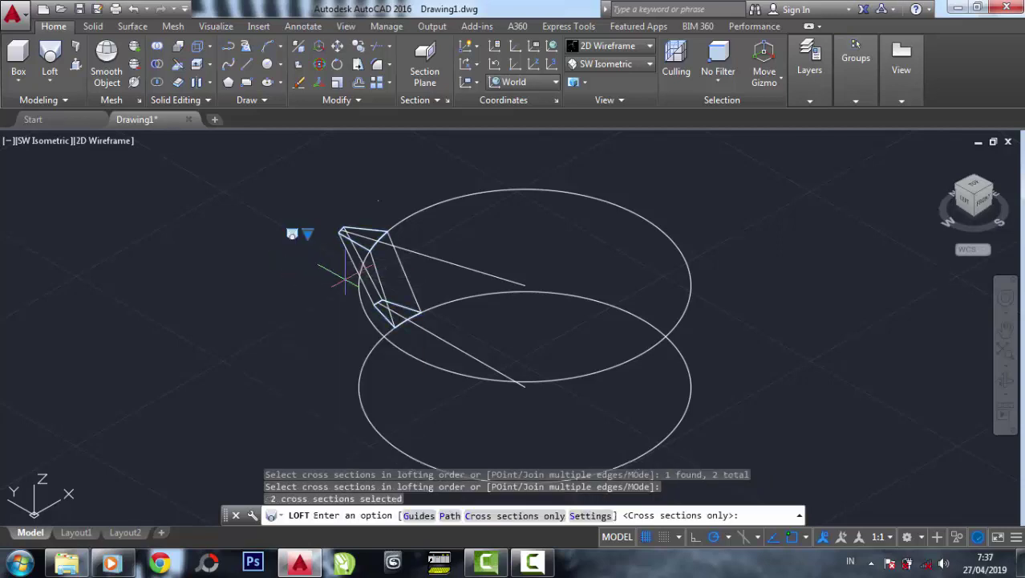
pyautogui.click(586, 516)
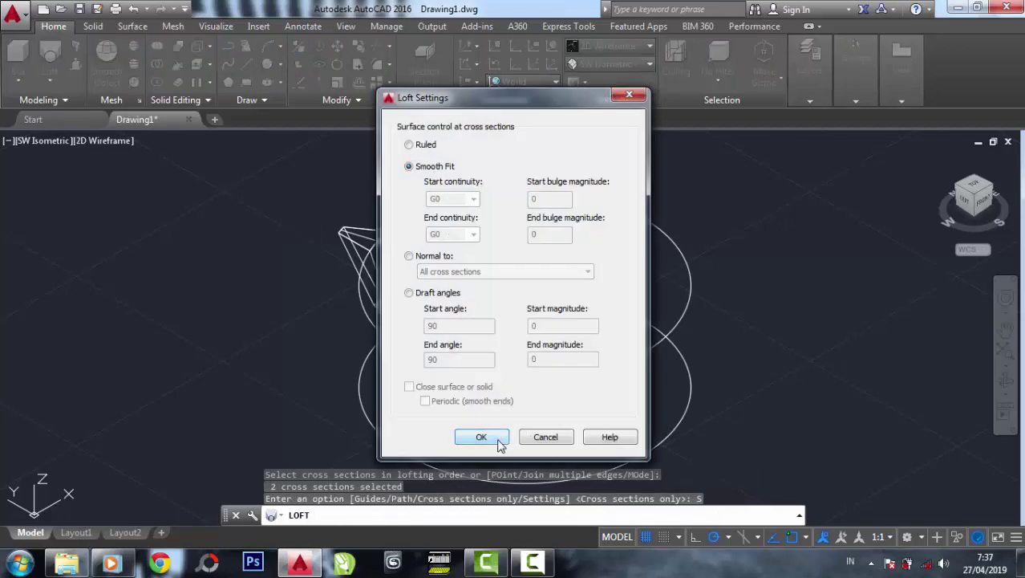
pyautogui.click(497, 439)
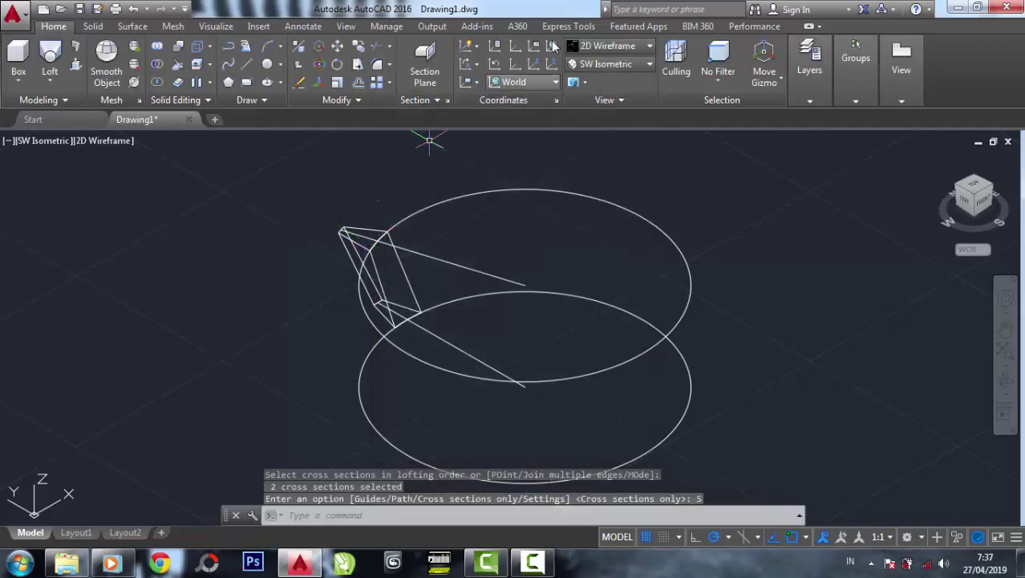
# Shade the lofted tooth with the Realistic visual style and zoom to inspect it
pyautogui.click(654, 47)
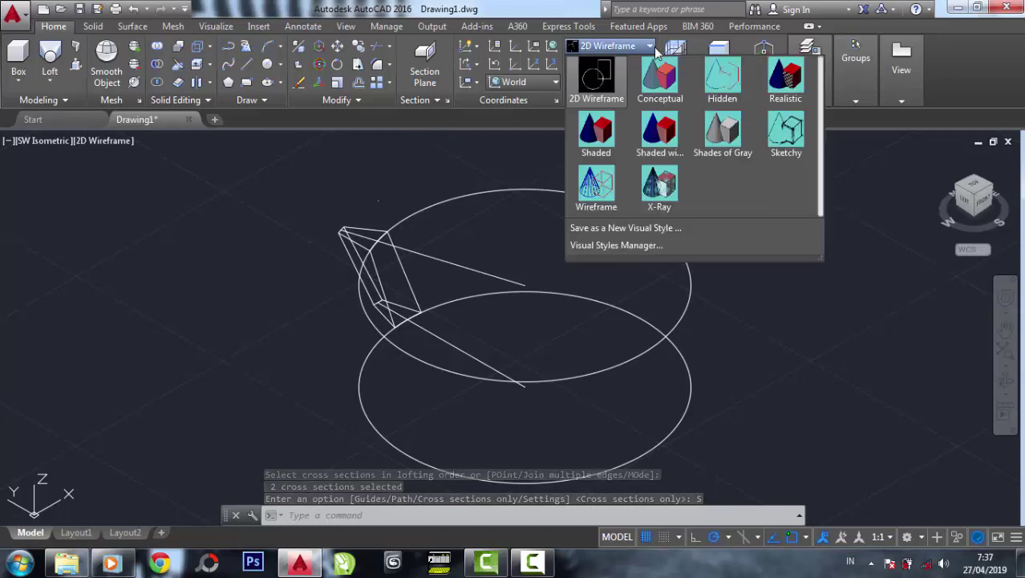
pyautogui.click(784, 79)
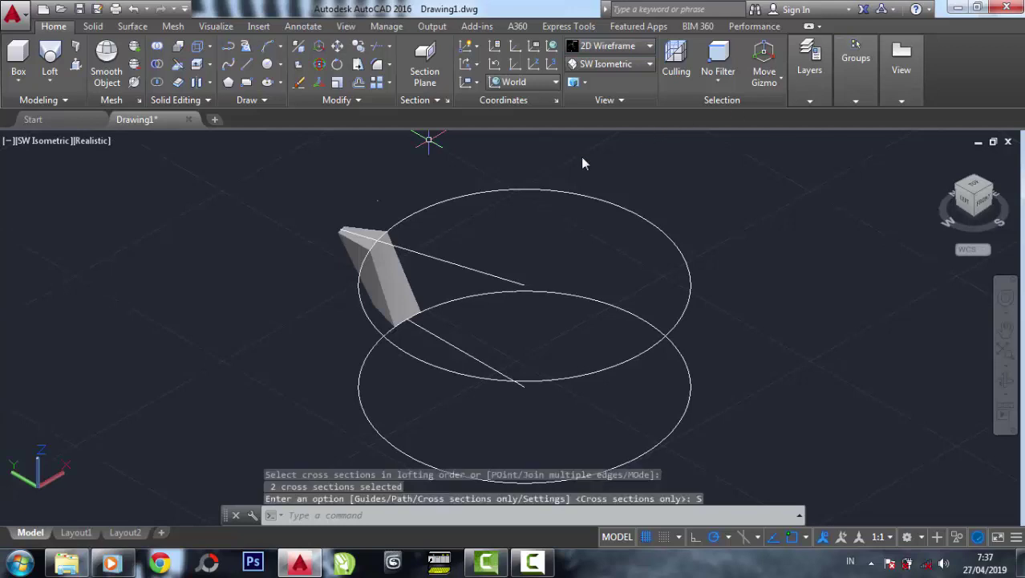
pyautogui.press('Escape')
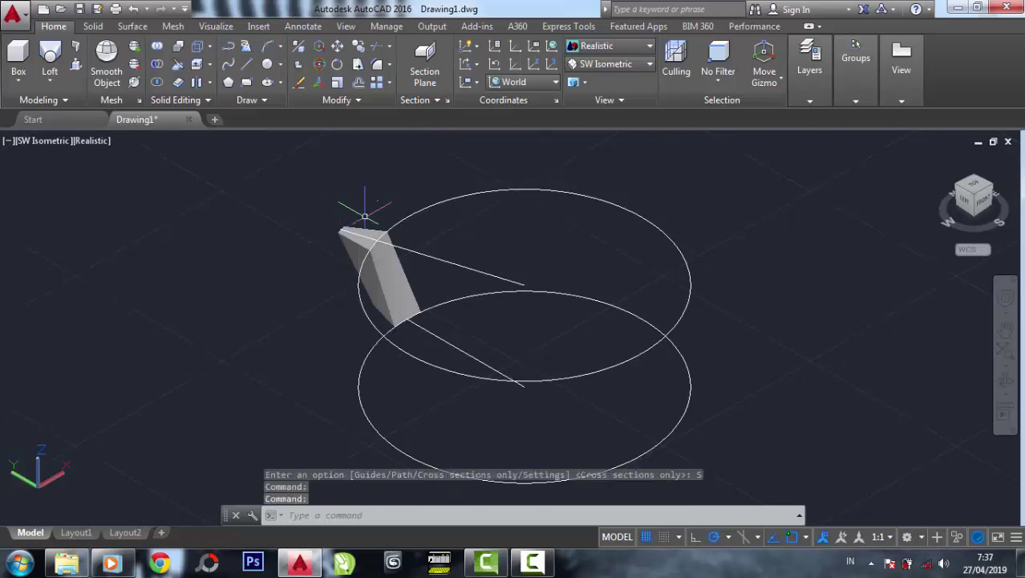
pyautogui.scroll(3, 361, 215)
pyautogui.scroll(2, 357, 262)
pyautogui.scroll(-2, 357, 262)
pyautogui.scroll(-3, 357, 261)
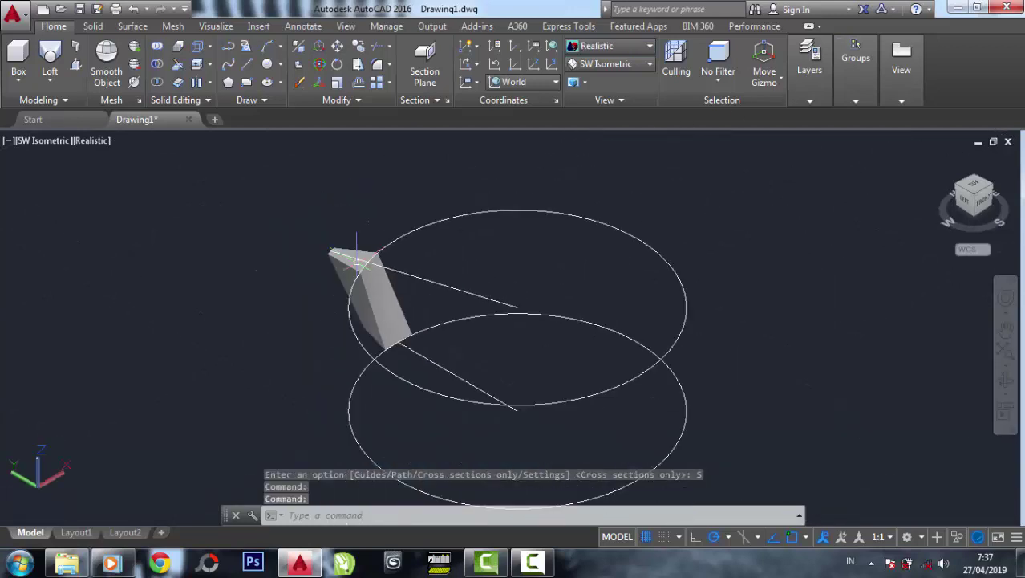
# Return to 2D Wireframe display and view the drawing from the Top
pyautogui.click(618, 48)
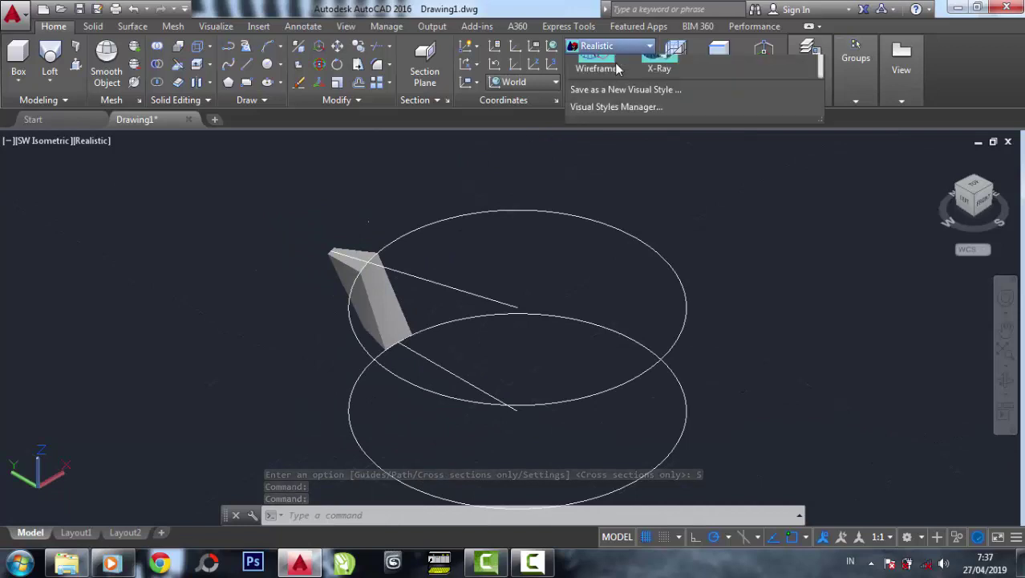
pyautogui.click(600, 87)
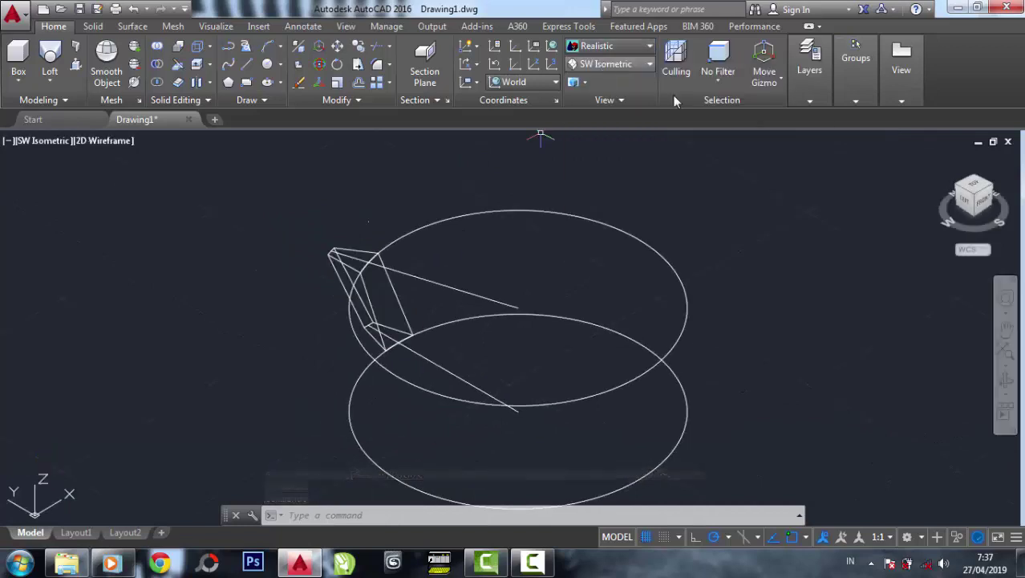
pyautogui.click(975, 188)
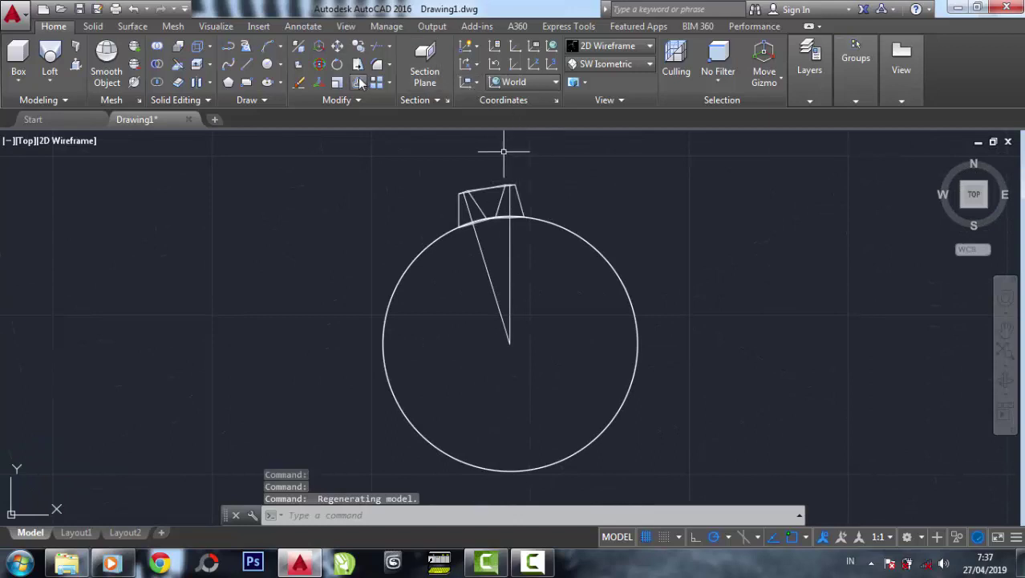
# Polar-array the tooth into 12 copies around the gear circle's centre
pyautogui.click(379, 97)
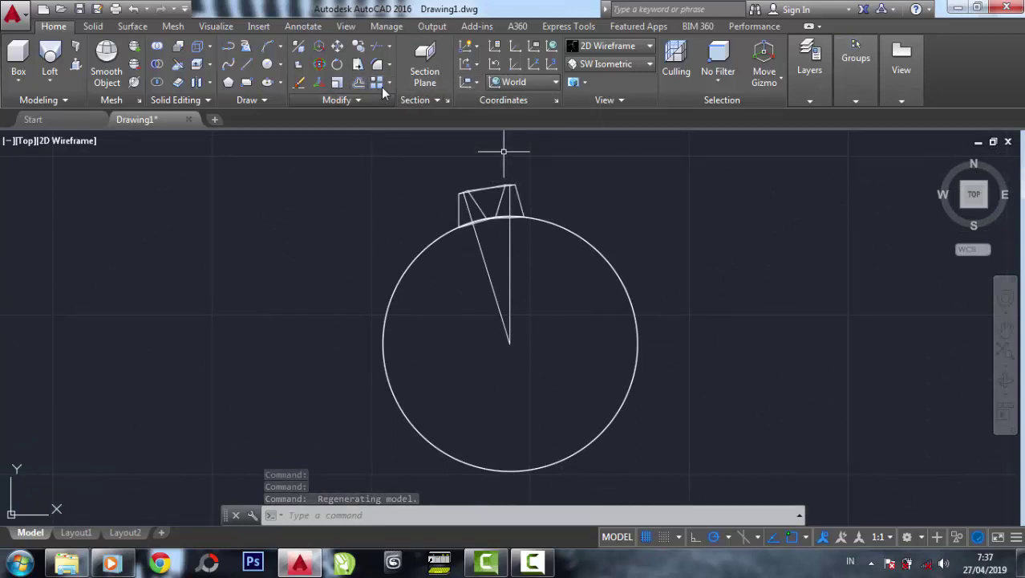
pyautogui.click(389, 83)
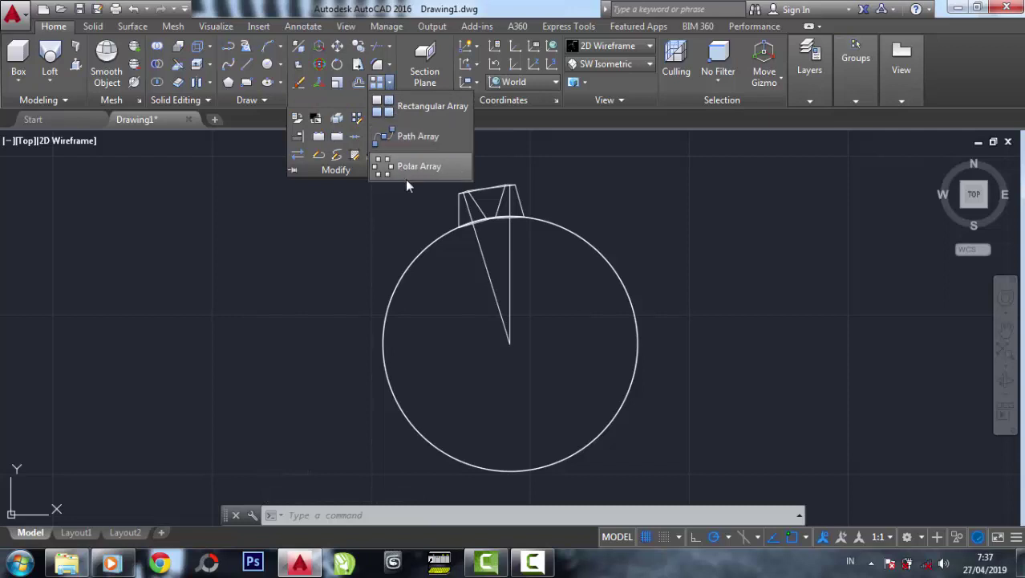
pyautogui.click(406, 169)
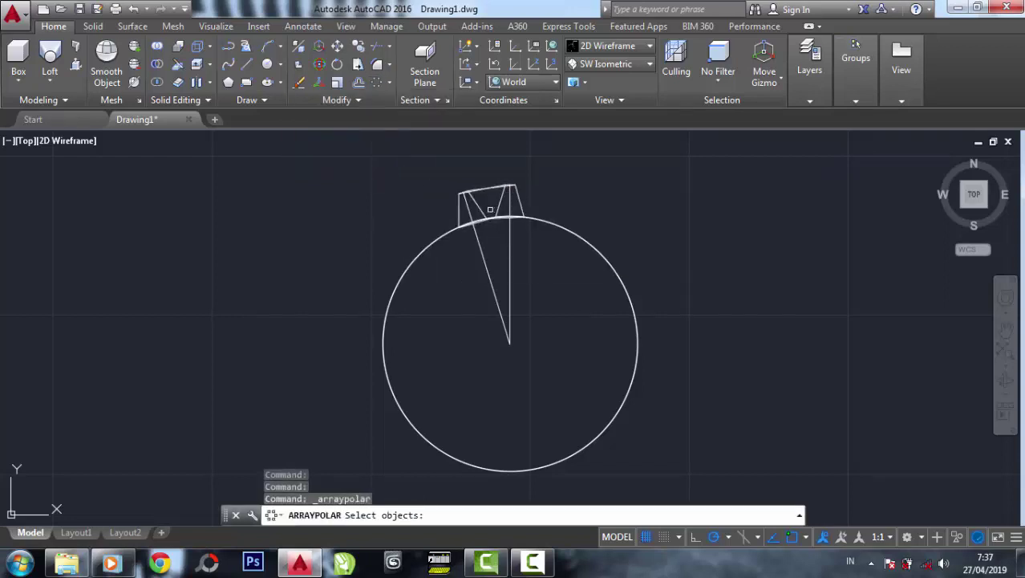
pyautogui.click(498, 207)
pyautogui.press('Return')
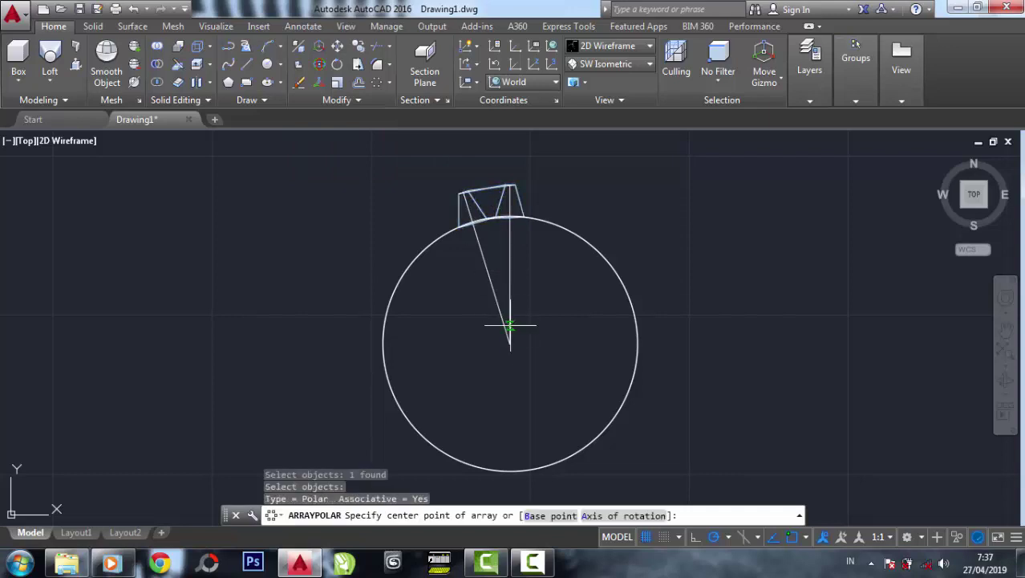
pyautogui.click(509, 343)
pyautogui.write('12')
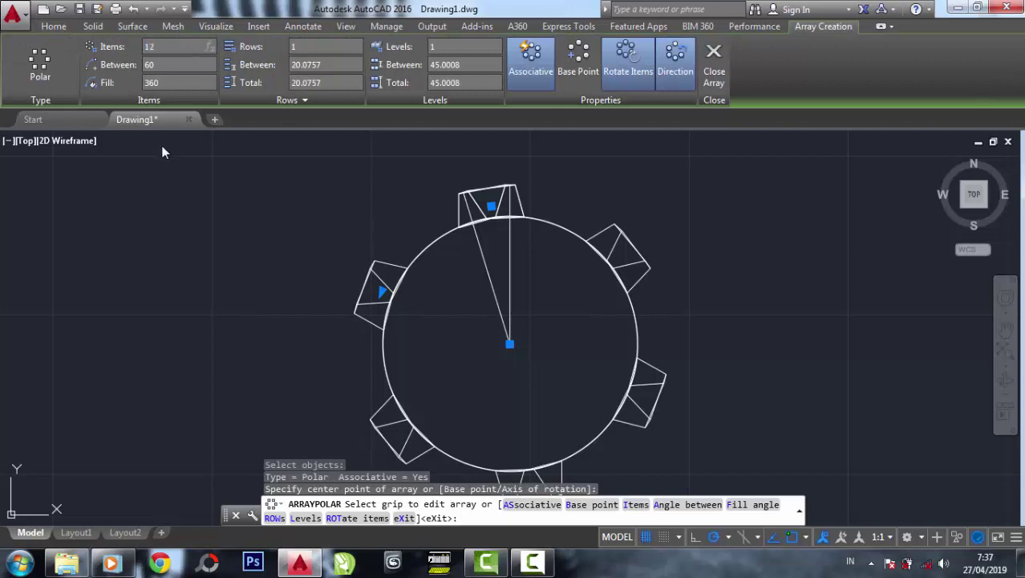
pyautogui.press('Return')
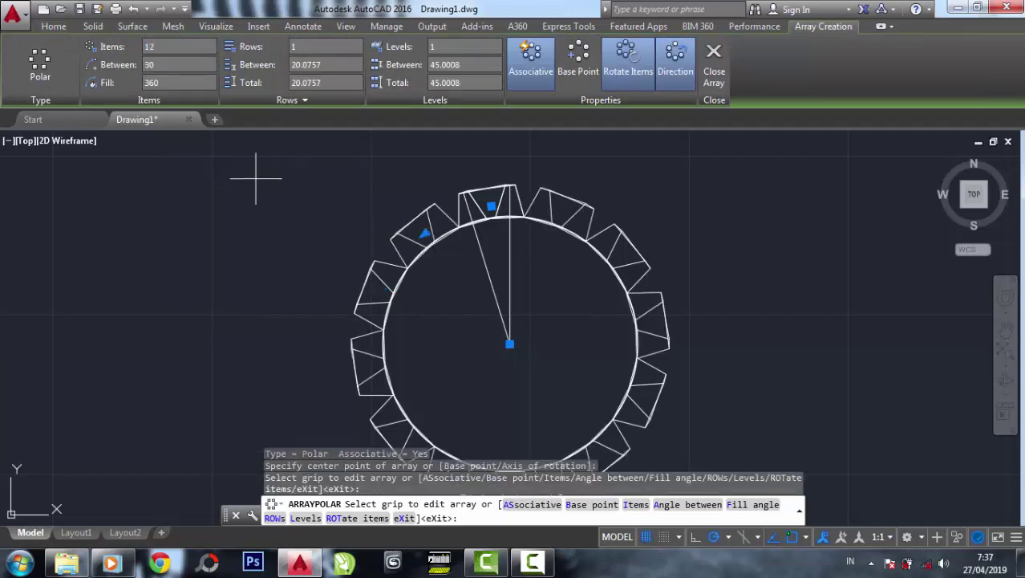
pyautogui.press('Return')
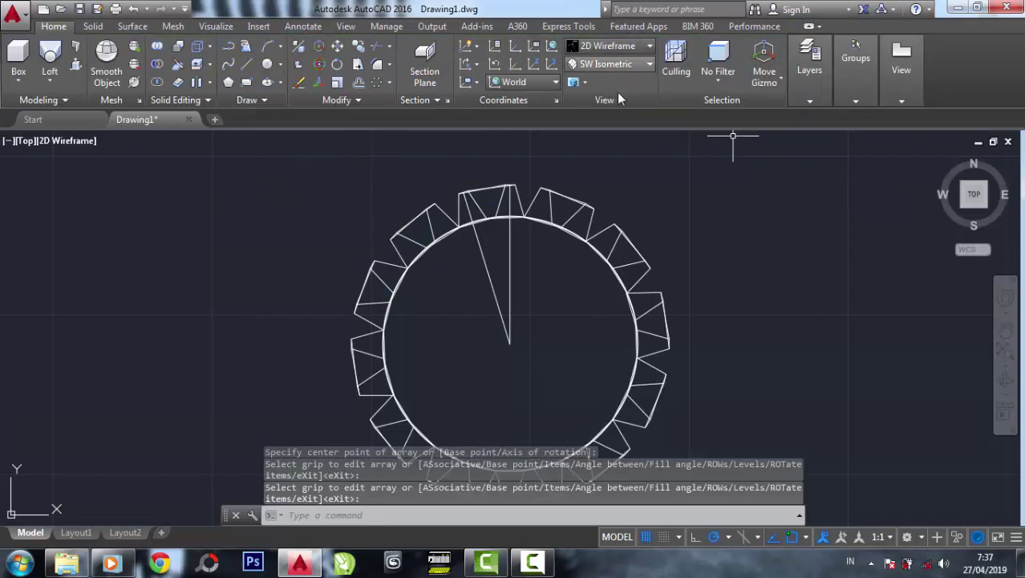
# Switch to the SW Isometric view with Realistic shading and select the tooth array
pyautogui.click(614, 64)
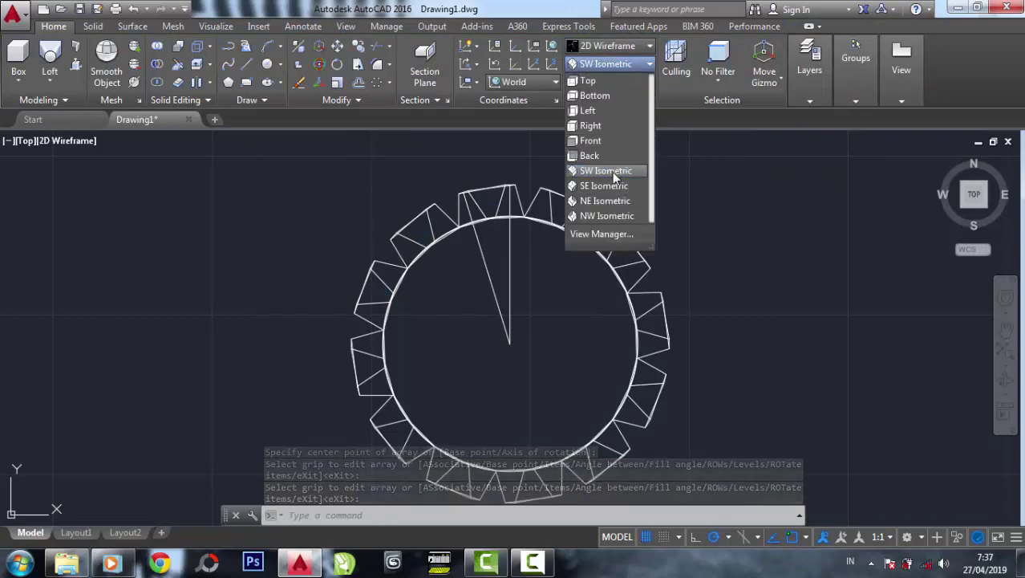
pyautogui.click(613, 171)
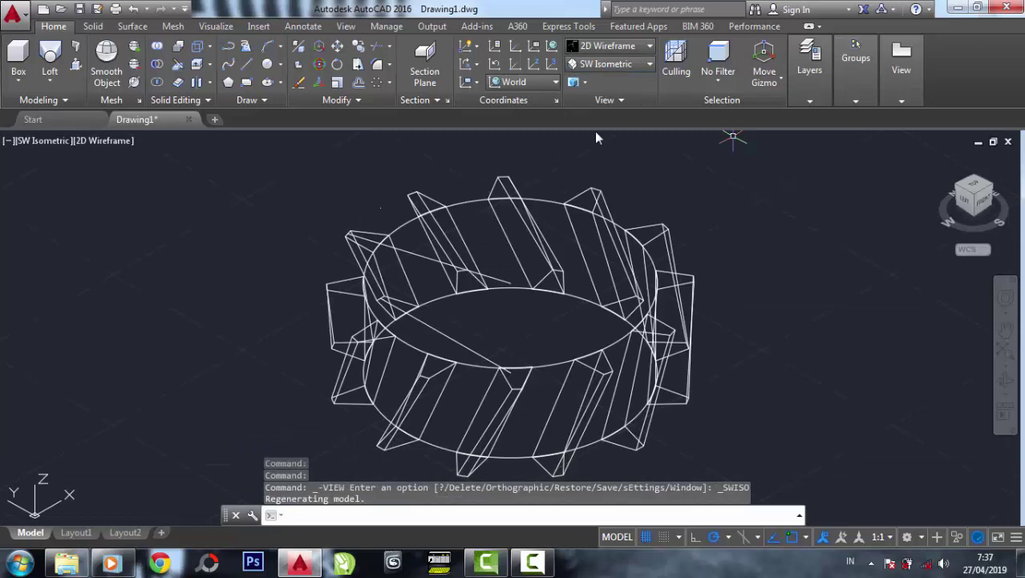
pyautogui.click(612, 48)
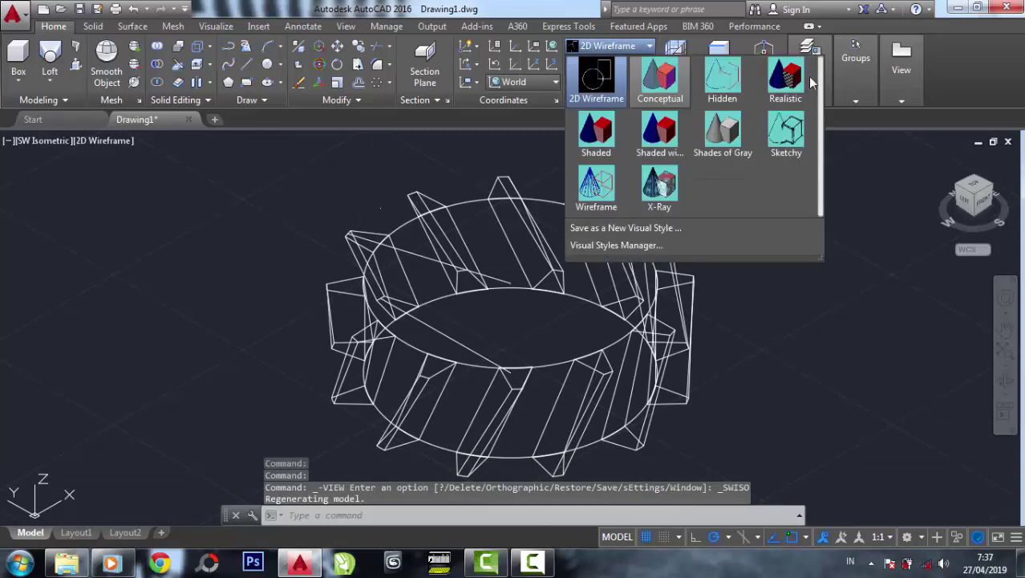
pyautogui.click(808, 76)
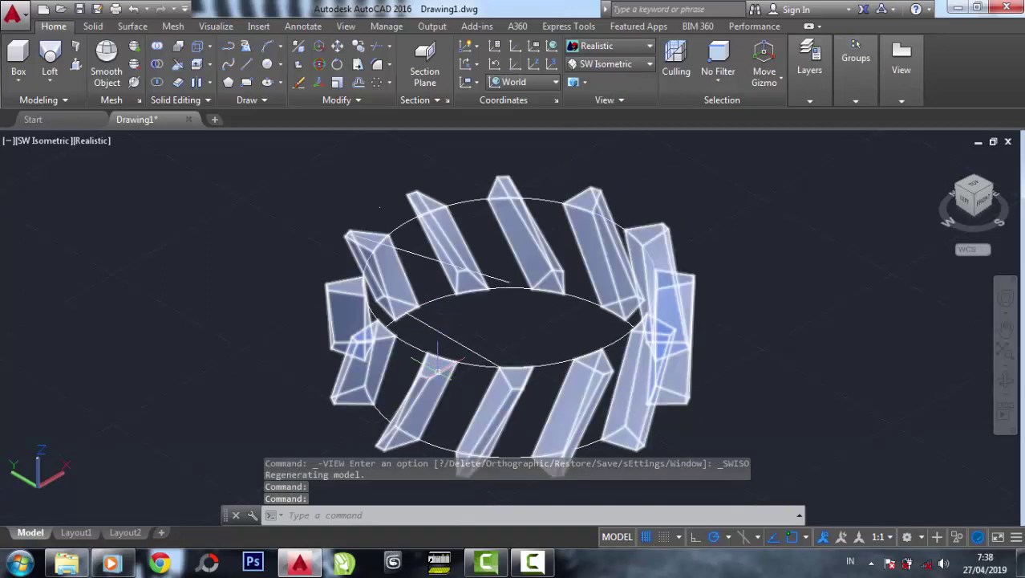
pyautogui.click(437, 371)
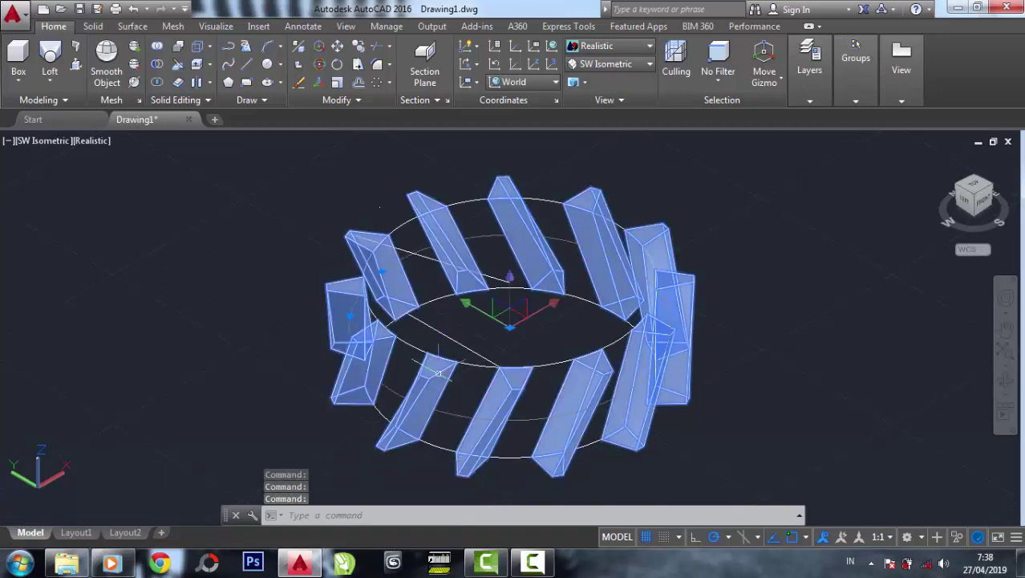
# Raise the tooth array's item count from 12 to 17, then 19, then 21
pyautogui.hotkey('ctrl', 'shift', 'p')
pyautogui.click(437, 371)
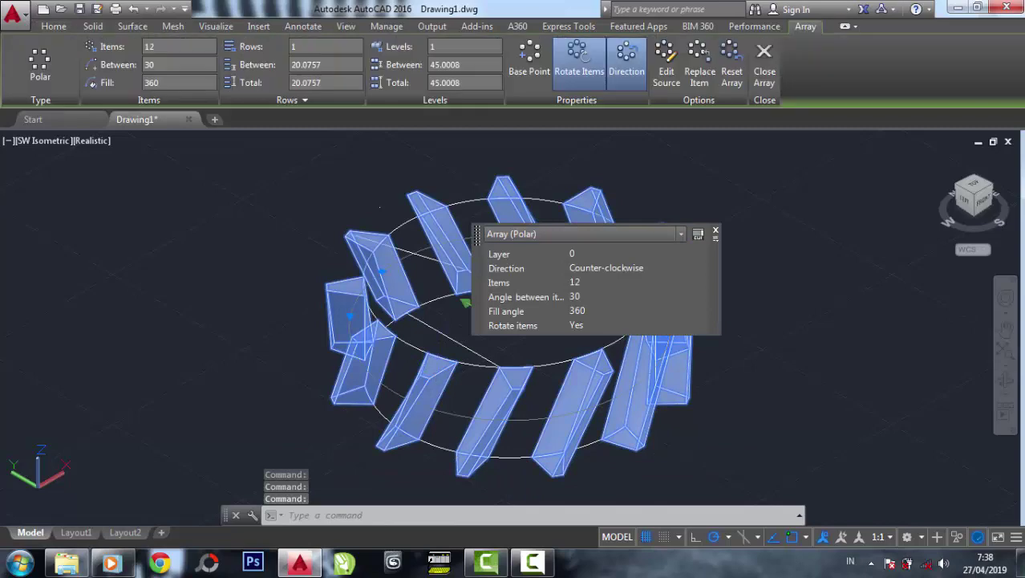
pyautogui.press('Escape')
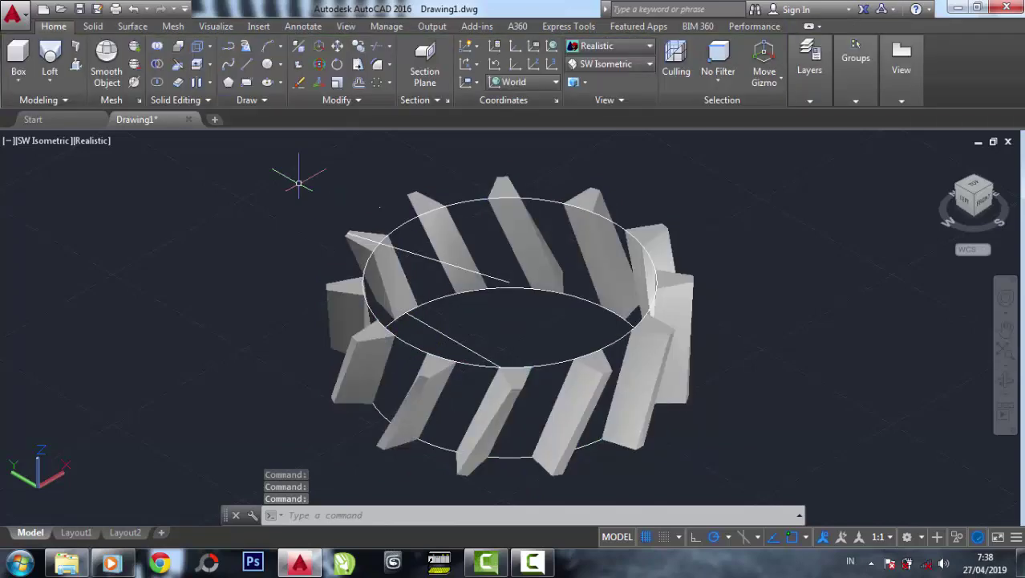
pyautogui.click(350, 323)
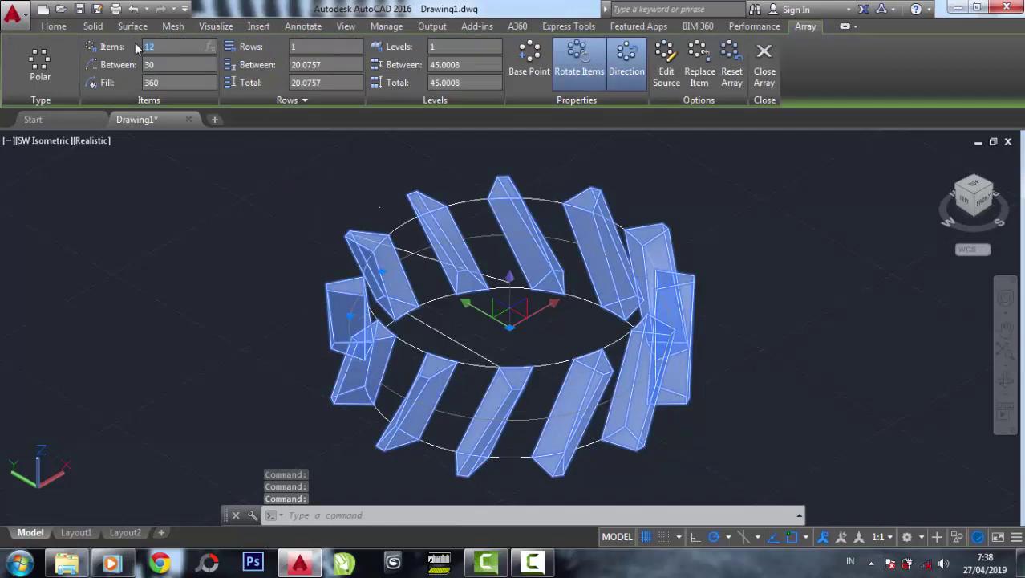
pyautogui.press('Return')
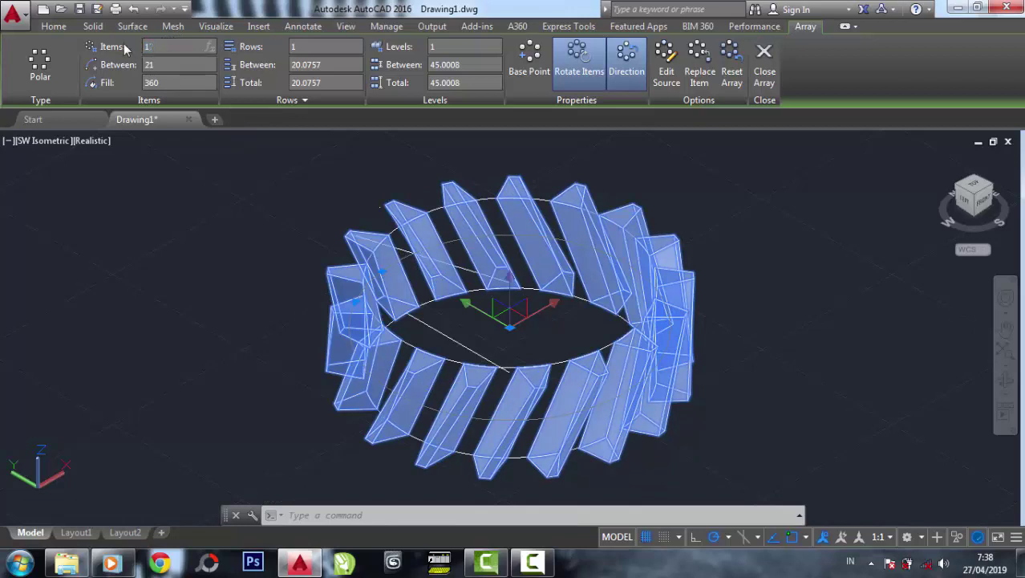
pyautogui.press('Return')
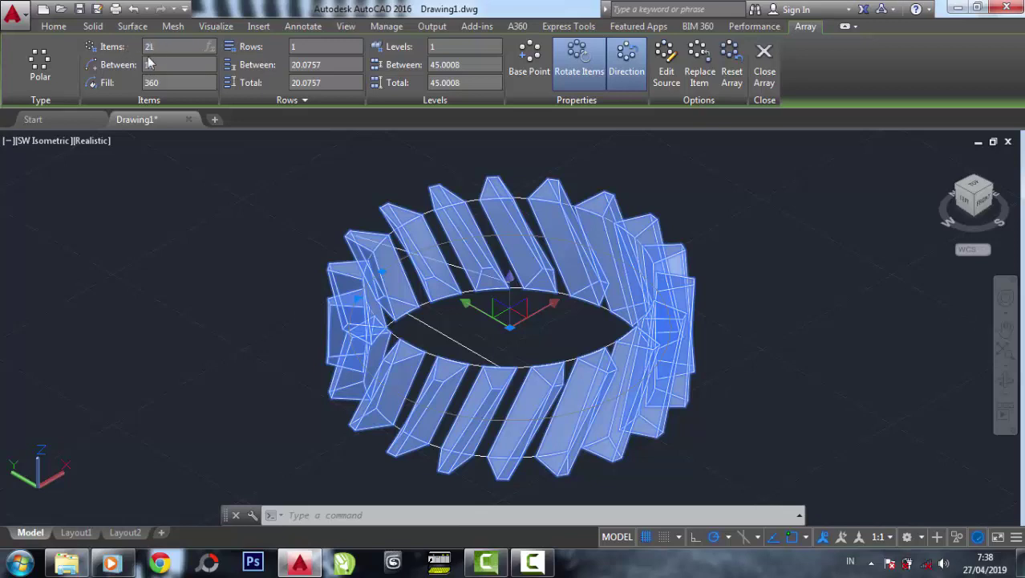
pyautogui.write('19')
pyautogui.press('Return')
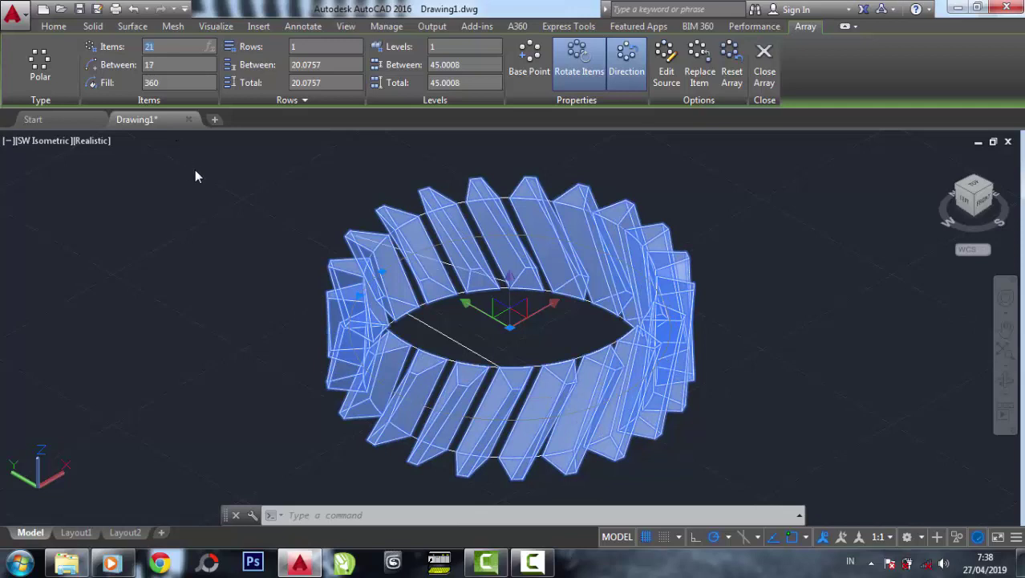
# Check the array's 21 items and 17° spacing in Quick Properties, then clear the selection
pyautogui.click(226, 203)
pyautogui.click(325, 263)
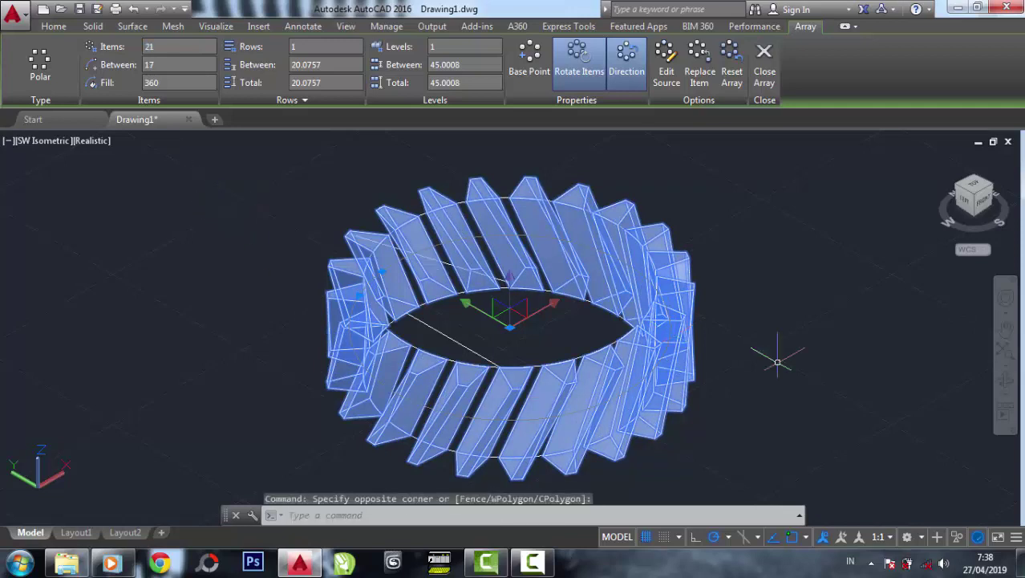
pyautogui.doubleClick(782, 325)
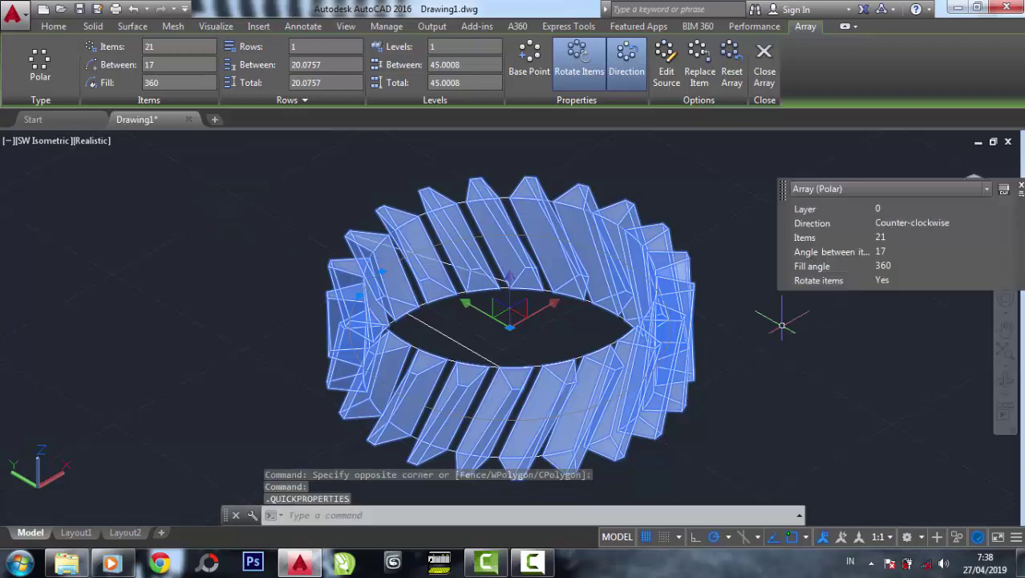
pyautogui.moveTo(715, 291); pyautogui.dragTo(681, 244, button='middle')
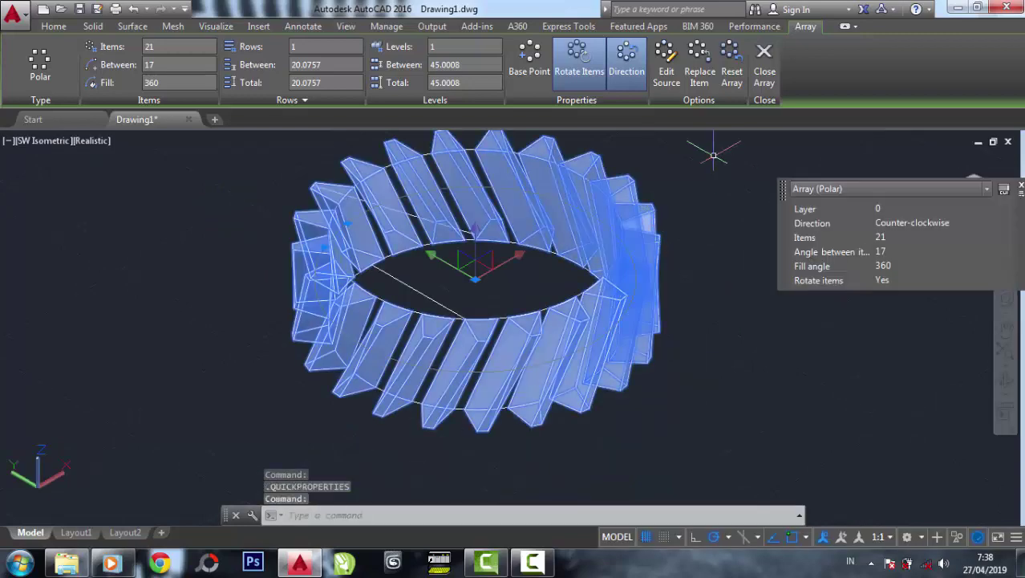
pyautogui.click(55, 26)
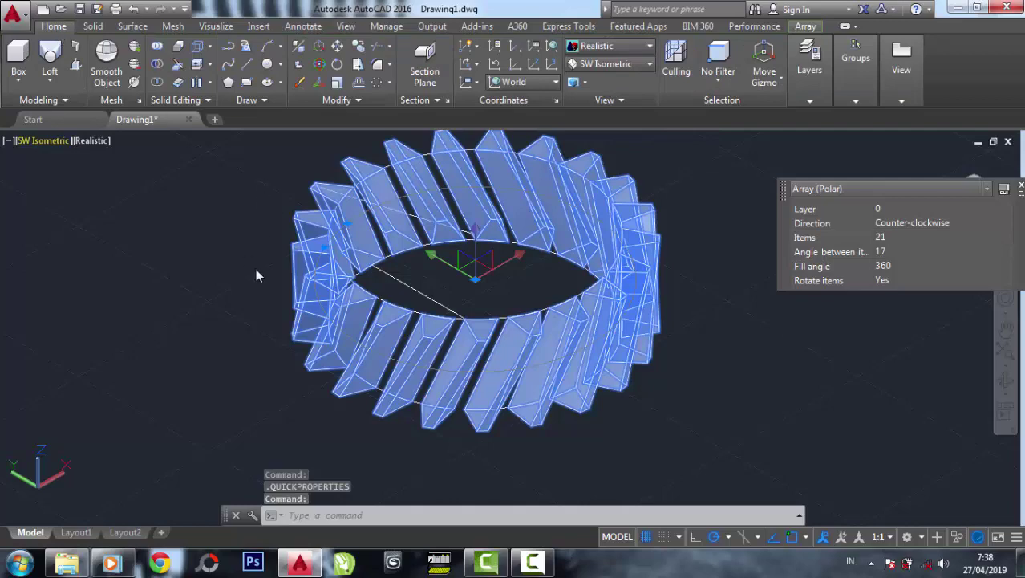
pyautogui.press('Escape')
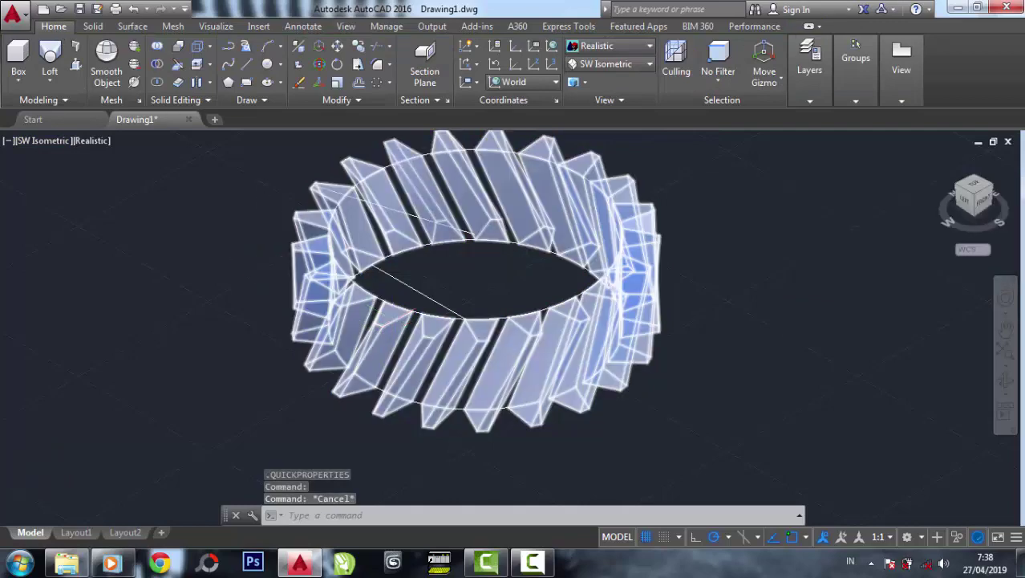
pyautogui.scroll(2, 385, 305)
pyautogui.scroll(2, 385, 303)
pyautogui.scroll(2, 385, 303)
pyautogui.scroll(-1, 385, 303)
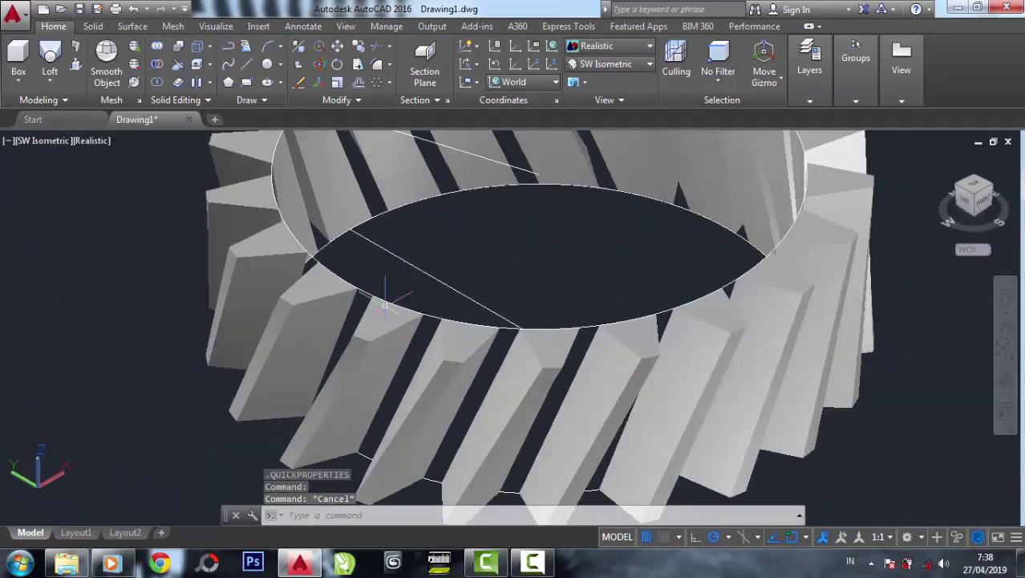
# Extrude the lower circle into a cylinder inside the gear
pyautogui.click(46, 88)
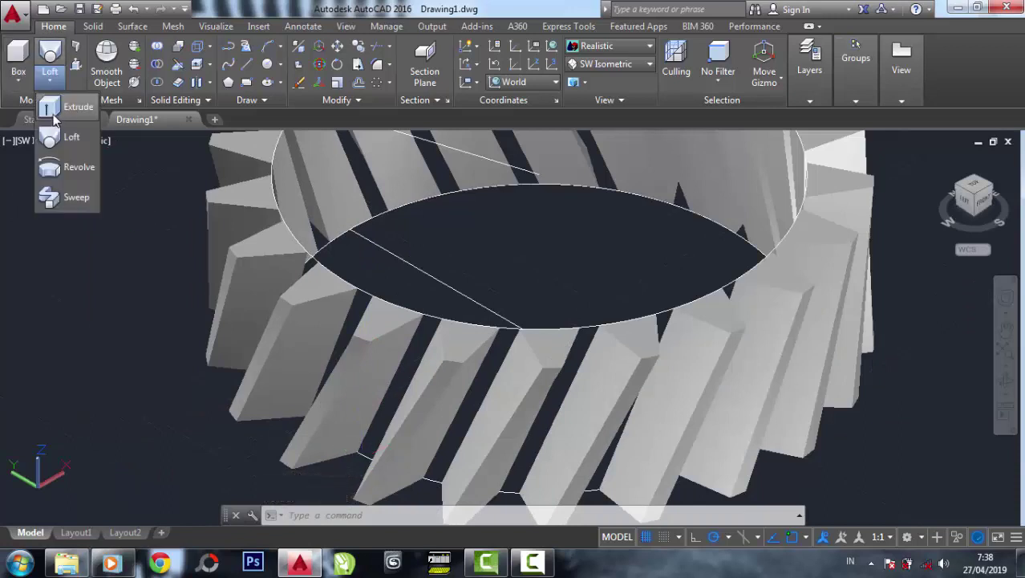
pyautogui.click(61, 110)
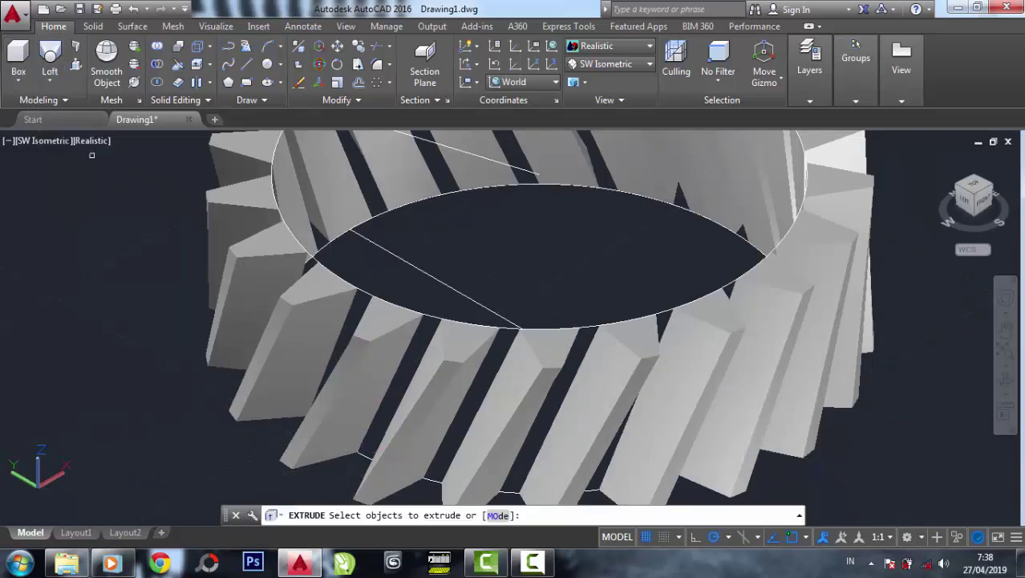
pyautogui.click(353, 453)
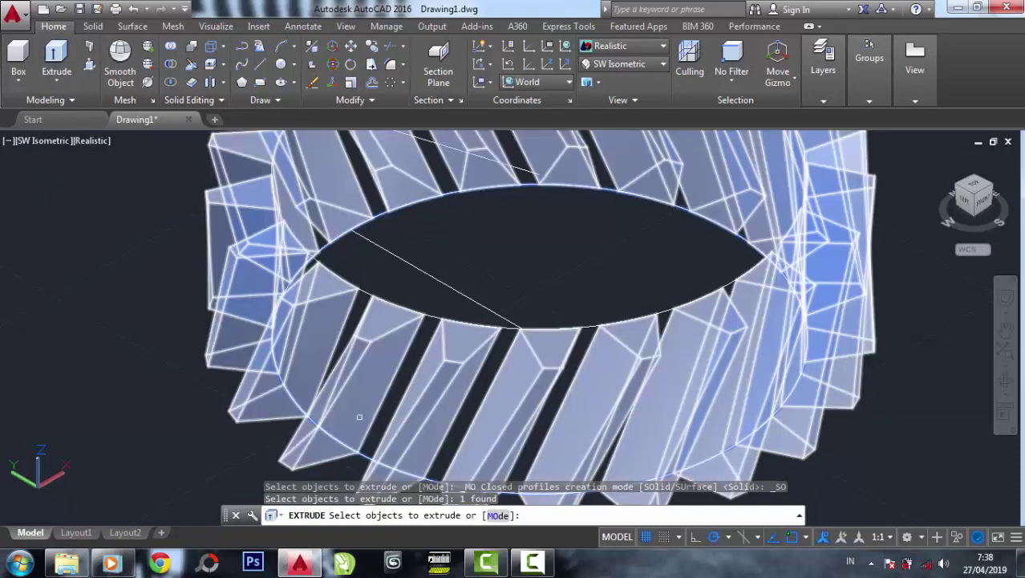
pyautogui.rightClick(377, 399)
pyautogui.click(405, 295)
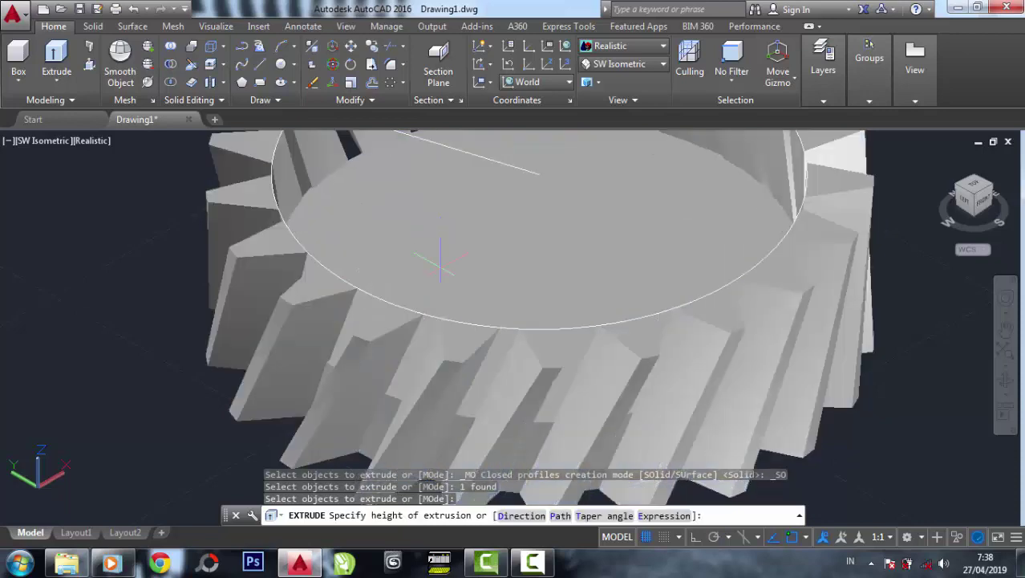
pyautogui.click(533, 171)
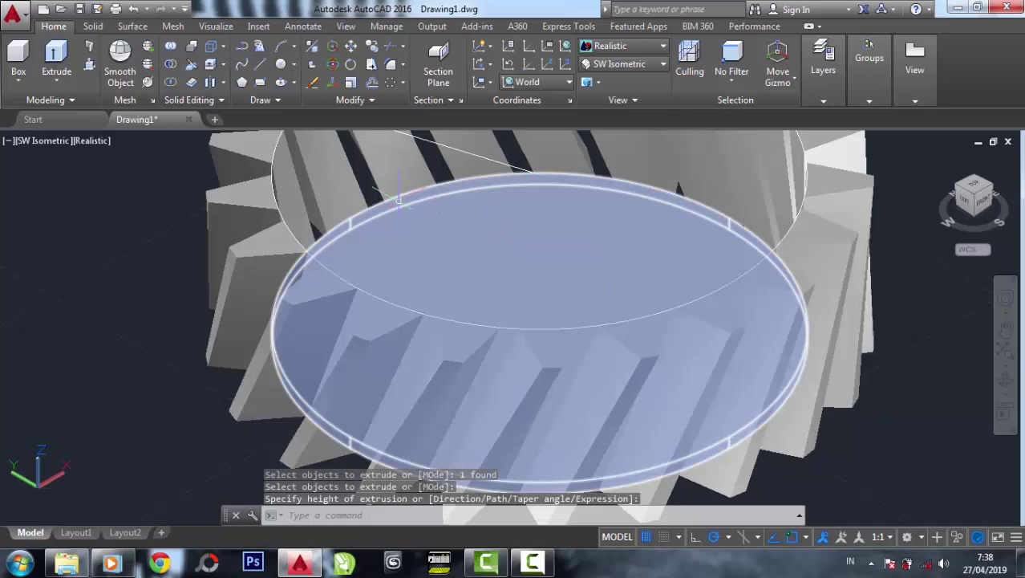
# Cancel the accidental grip stretch and undo the cylinder extrusion
pyautogui.click(412, 229)
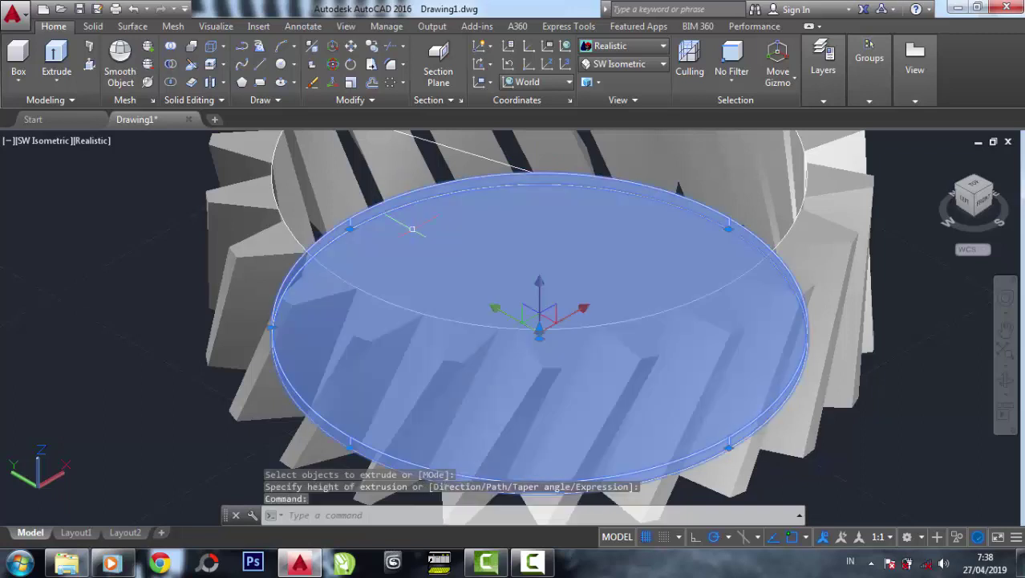
pyautogui.click(540, 331)
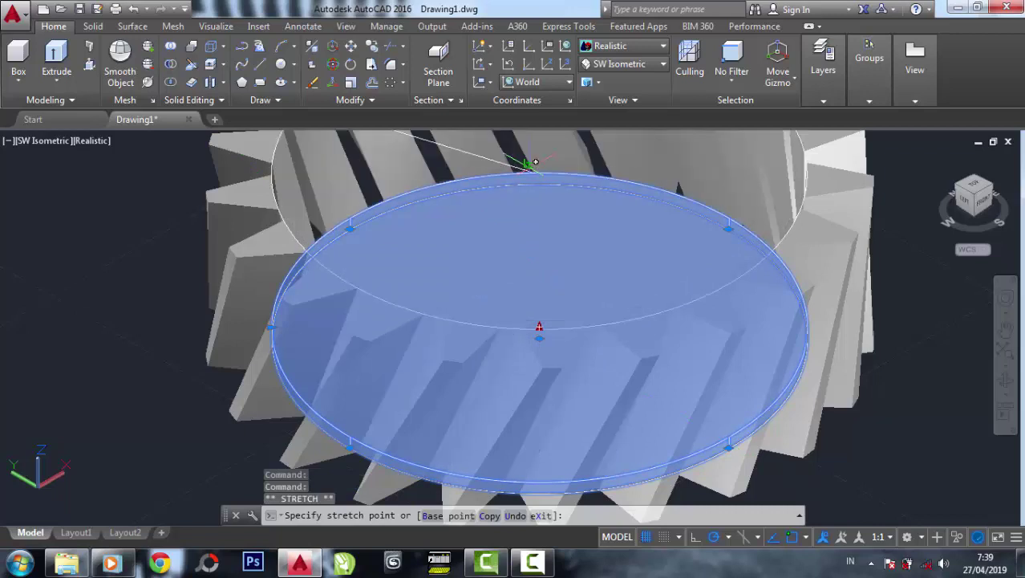
pyautogui.keyDown('shift'); pyautogui.moveTo(535, 163); pyautogui.dragTo(539, 327, button='middle'); pyautogui.keyUp('shift')
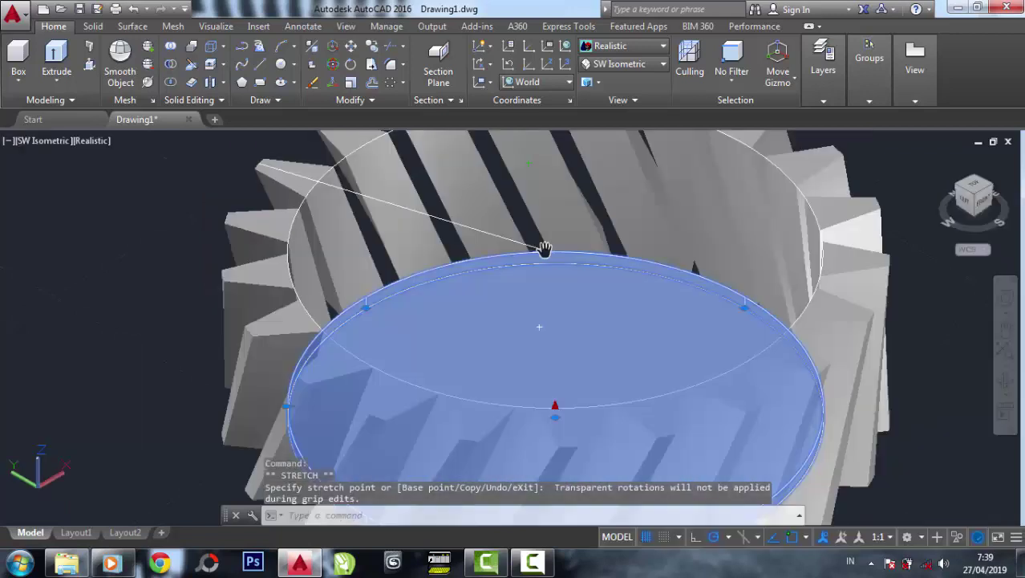
pyautogui.press('Escape')
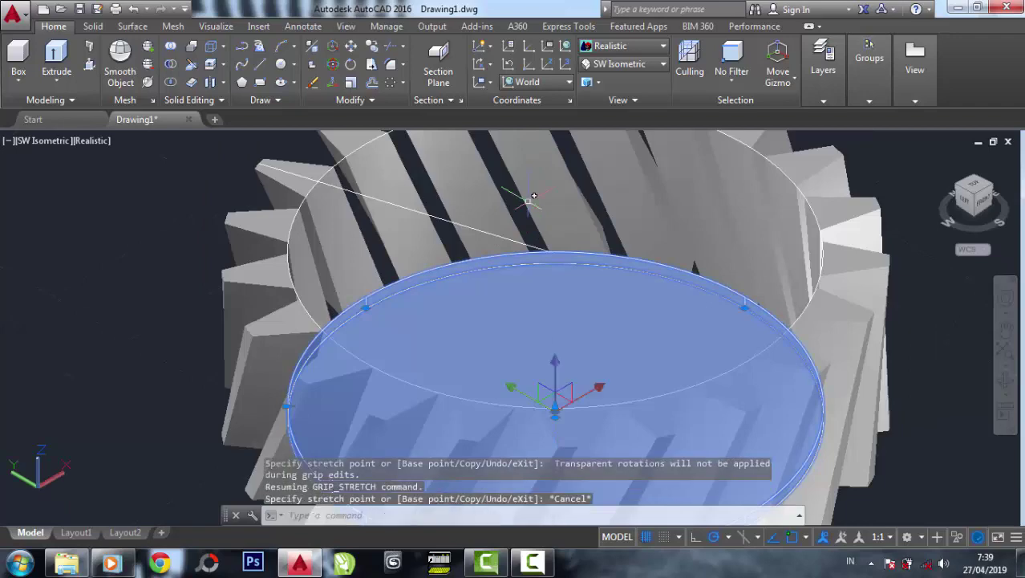
pyautogui.hotkey('ctrl', 'z')
pyautogui.hotkey('ctrl', 'z')
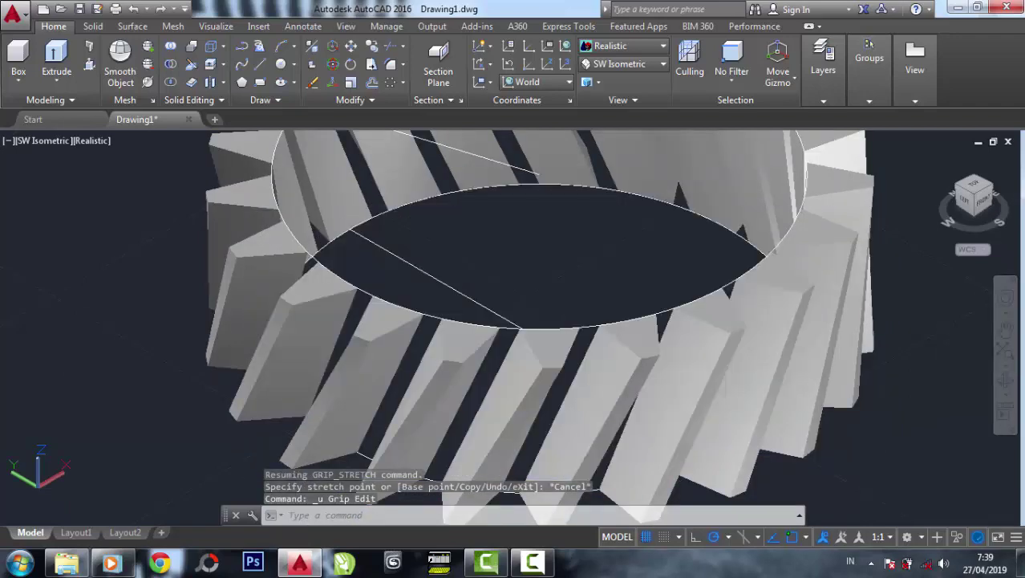
pyautogui.click(57, 58)
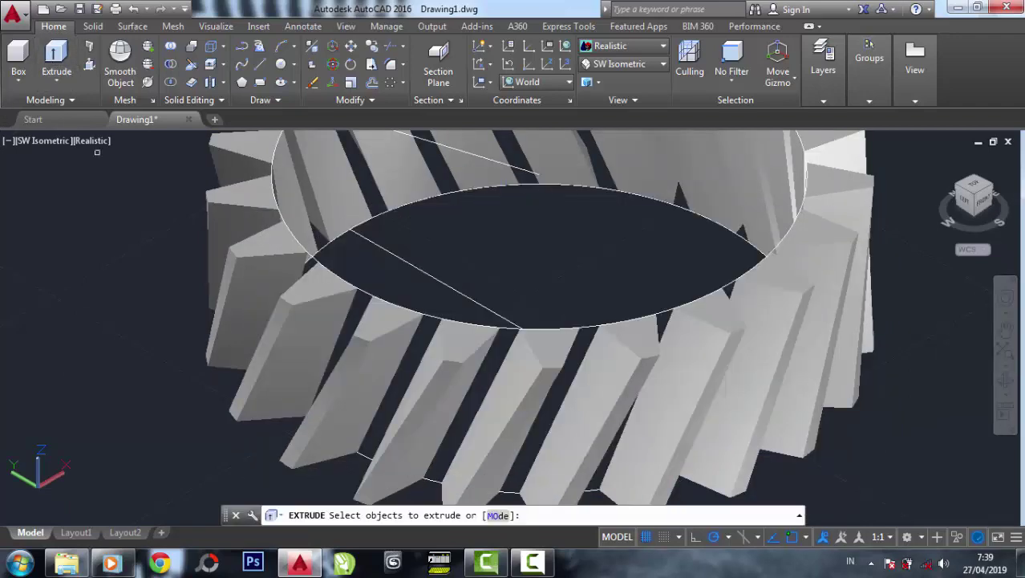
# Extrude the bottom circle 30 units high so the cylinder fills the gear's centre
pyautogui.click(364, 456)
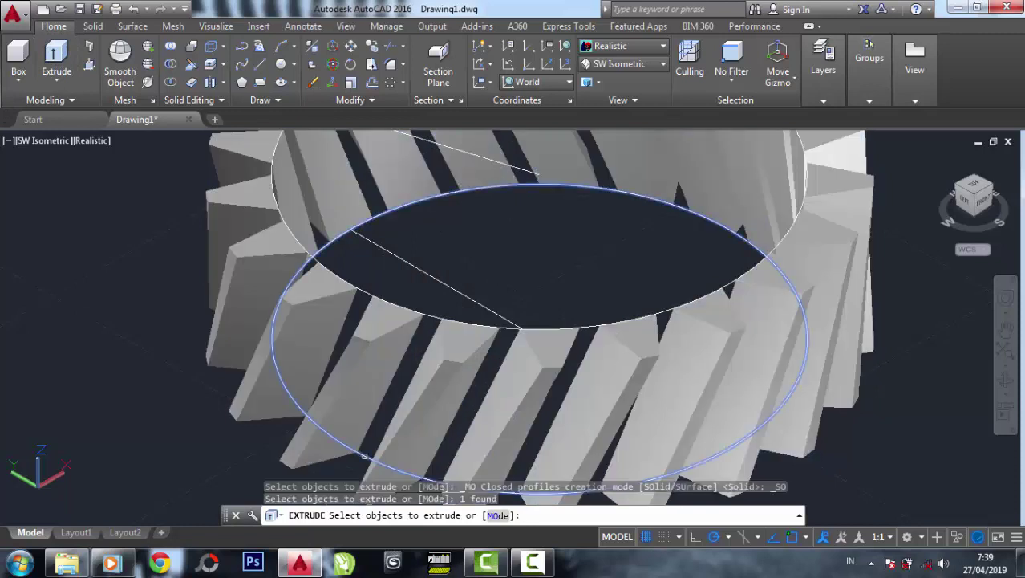
pyautogui.rightClick(499, 251)
pyautogui.click(520, 263)
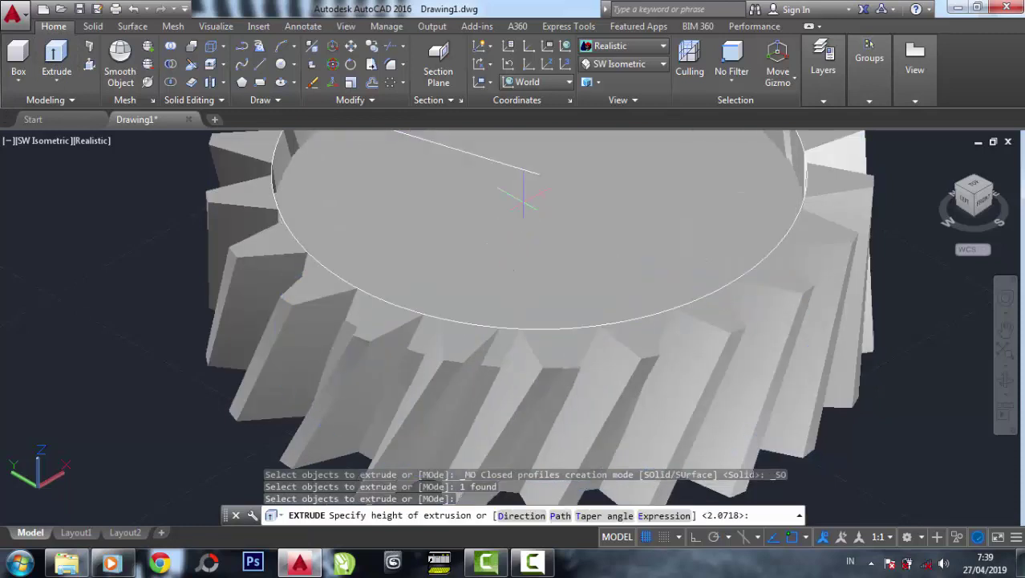
pyautogui.scroll(-2, 516, 283)
pyautogui.write('30')
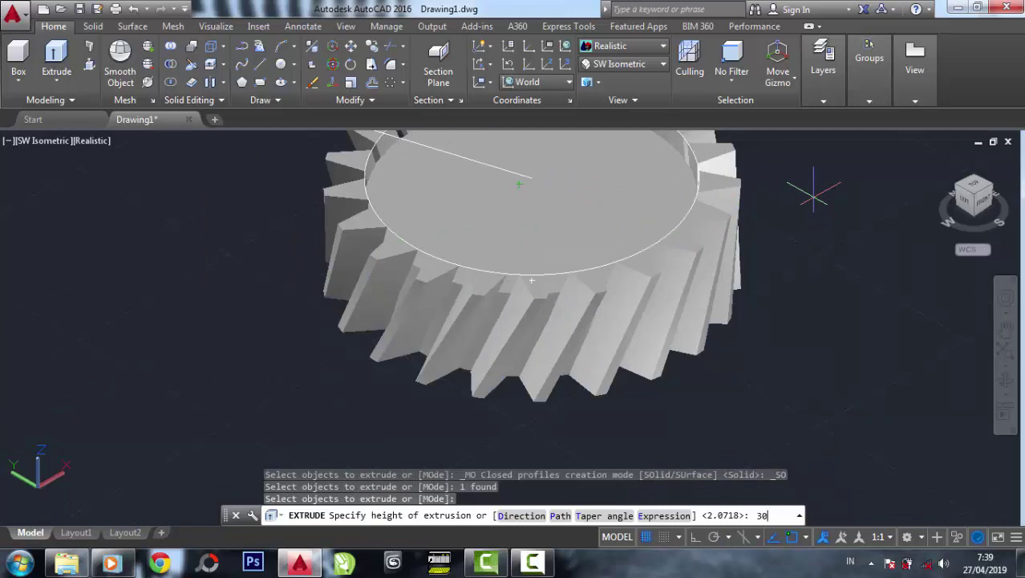
pyautogui.press('Return')
pyautogui.scroll(-2, 789, 222)
pyautogui.moveTo(789, 241); pyautogui.dragTo(753, 270, button='middle')
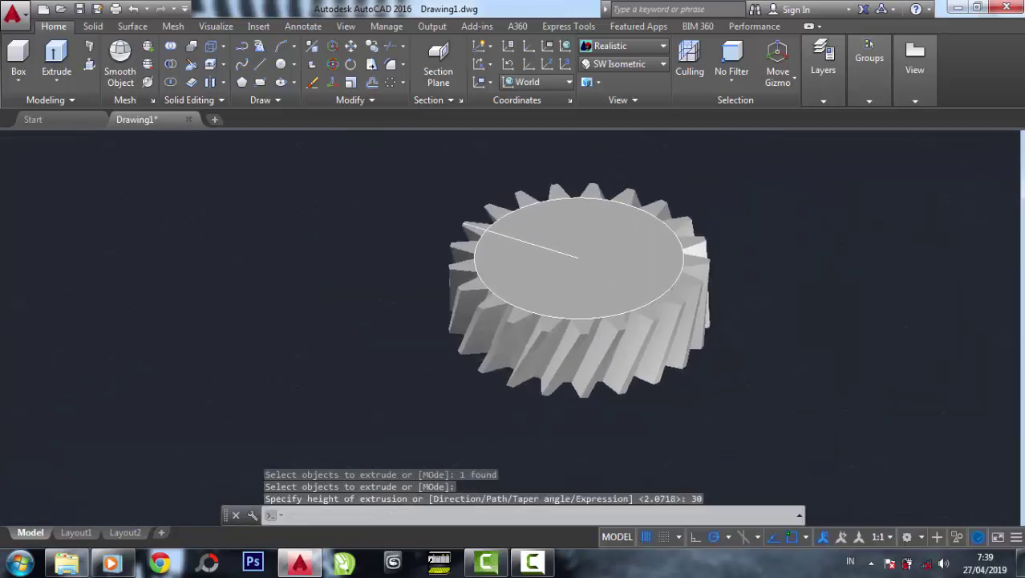
pyautogui.scroll(2, 469, 267)
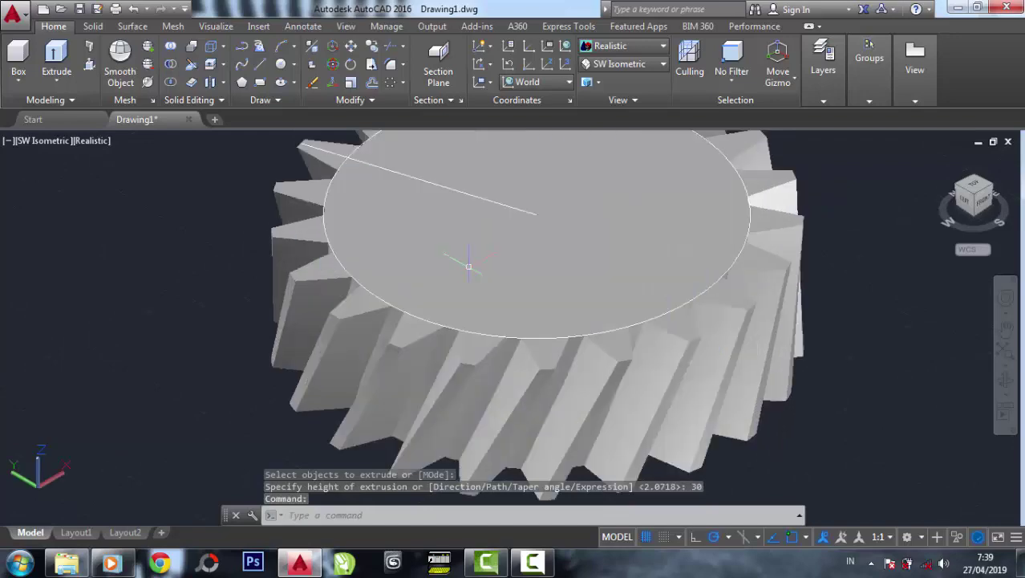
pyautogui.keyDown('shift'); pyautogui.moveTo(468, 266); pyautogui.dragTo(450, 277, button='middle'); pyautogui.keyUp('shift')
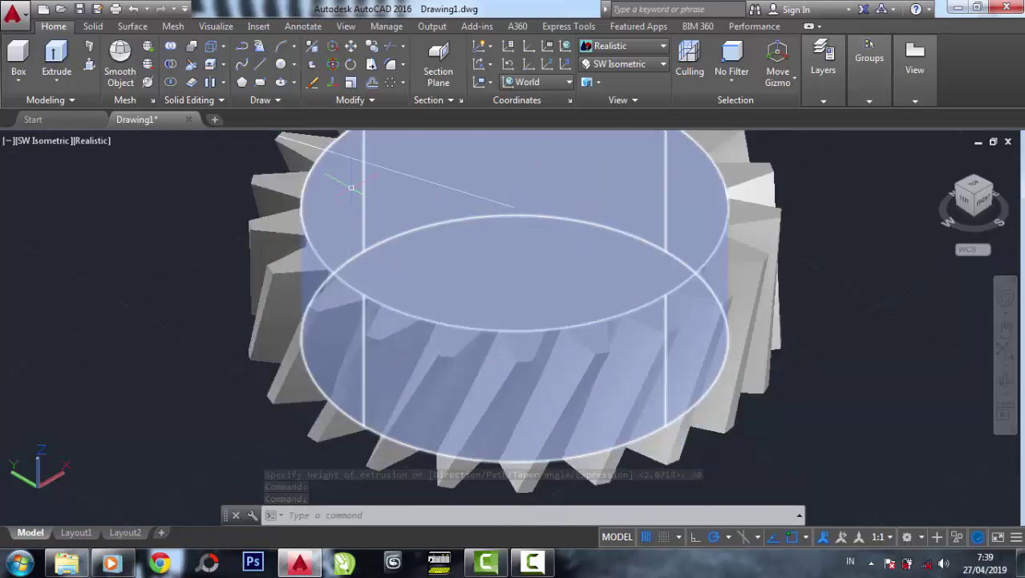
# Explode the polar tooth array into separate tooth solids
pyautogui.click(384, 97)
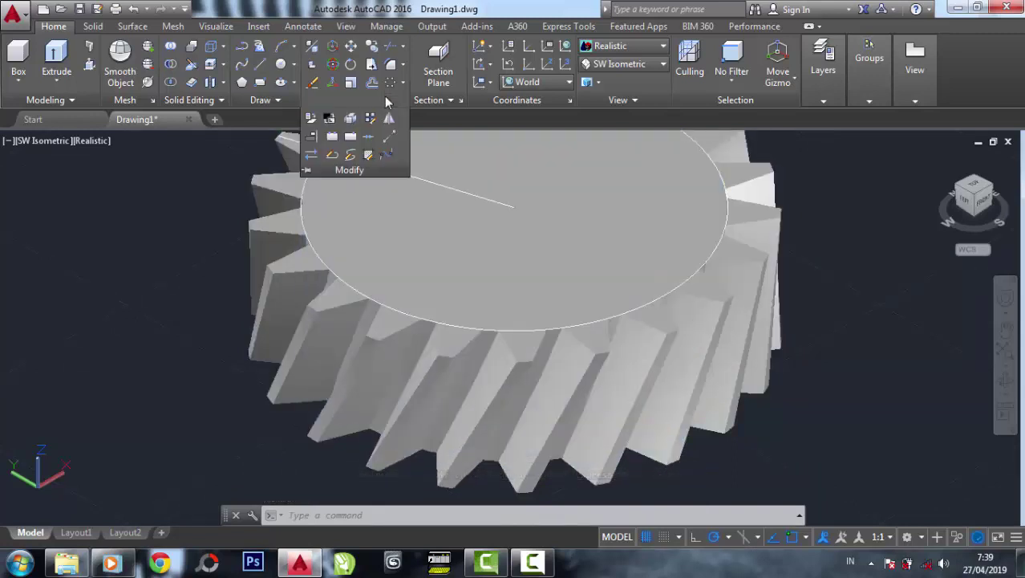
pyautogui.click(350, 118)
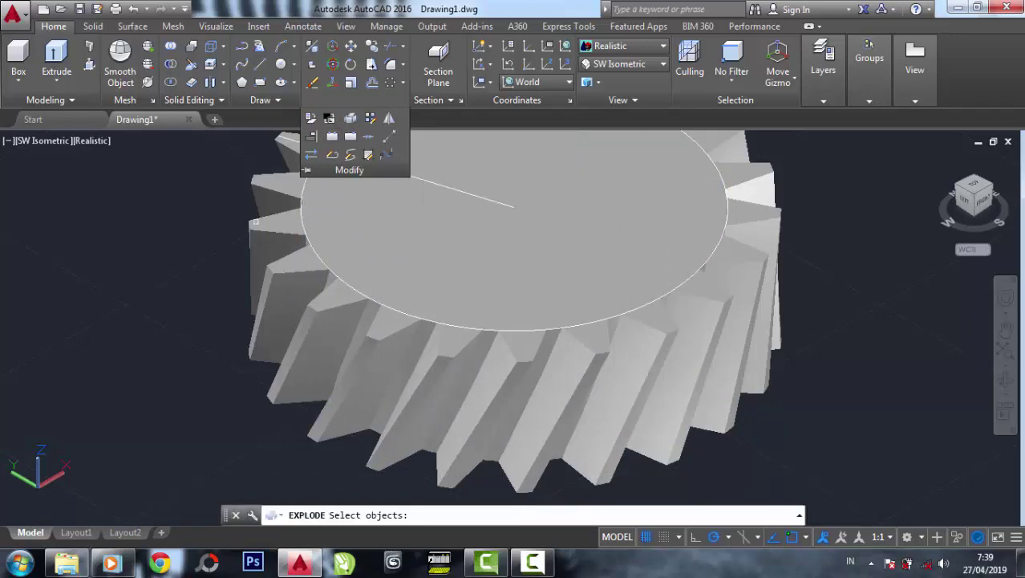
pyautogui.click(258, 225)
pyautogui.click(259, 226)
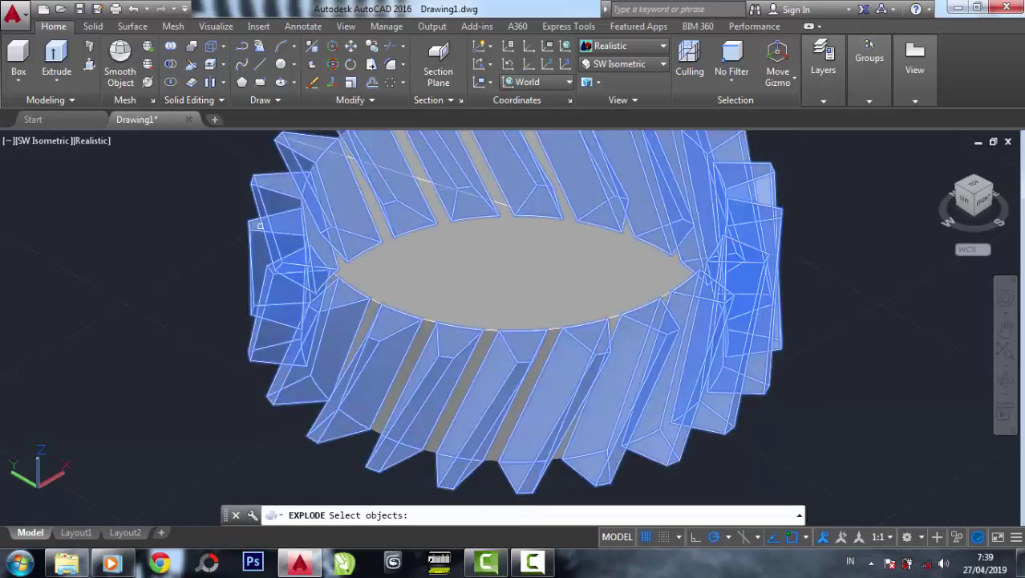
pyautogui.rightClick(191, 211)
pyautogui.rightClick(191, 210)
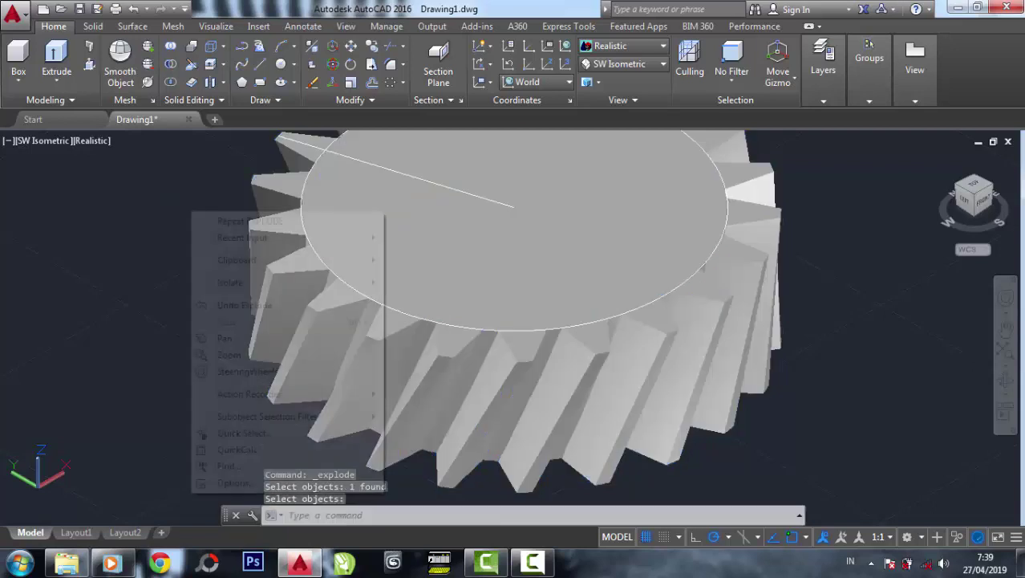
pyautogui.click(205, 222)
# Window-select the extra extruded cylinder and delete it
pyautogui.click(196, 204)
pyautogui.click(240, 228)
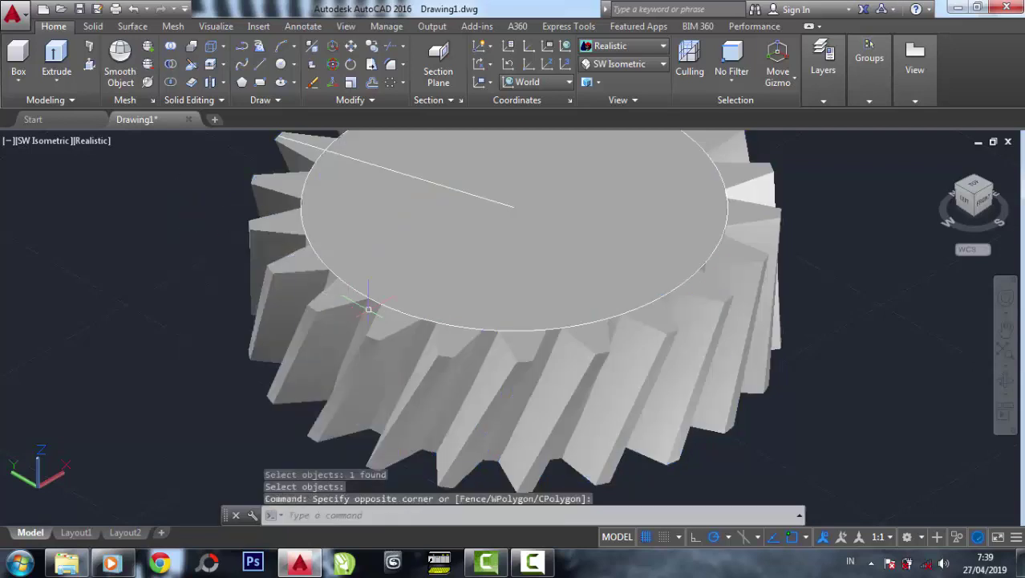
pyautogui.press('Delete')
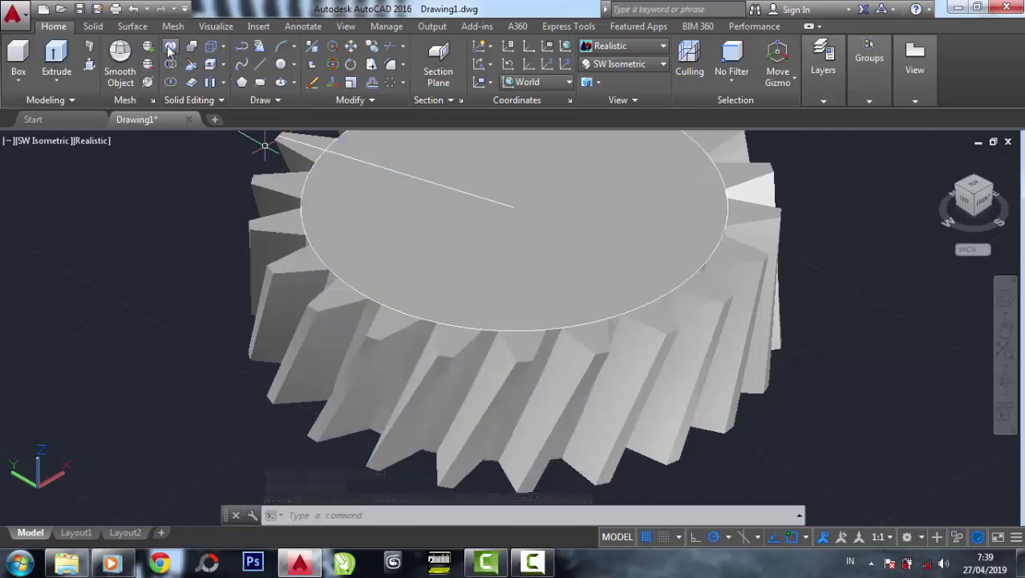
# Union all 27 gear pieces into a single solid
pyautogui.click(170, 51)
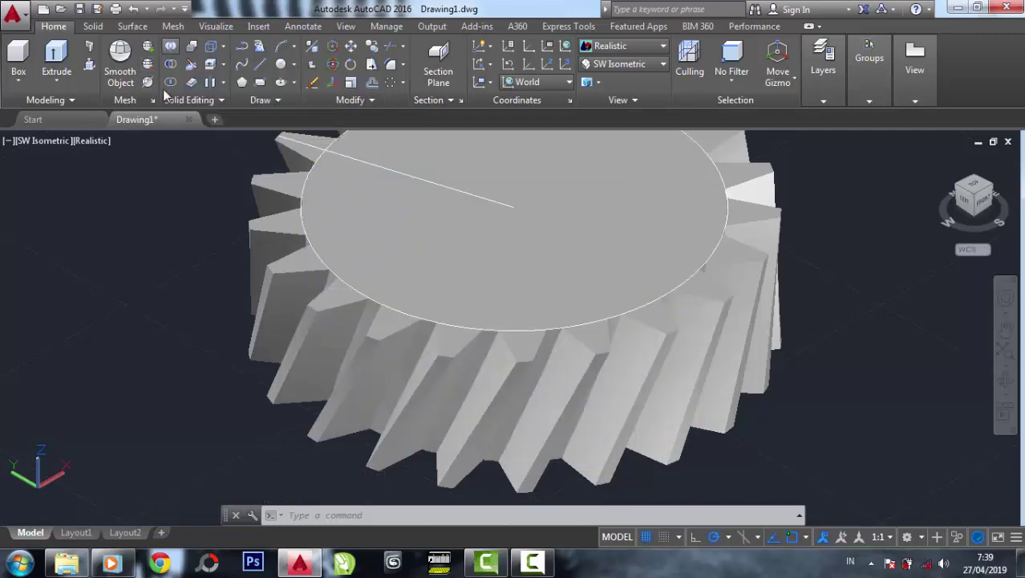
pyautogui.scroll(-3, 201, 275)
pyautogui.scroll(-2, 201, 276)
pyautogui.click(471, 431)
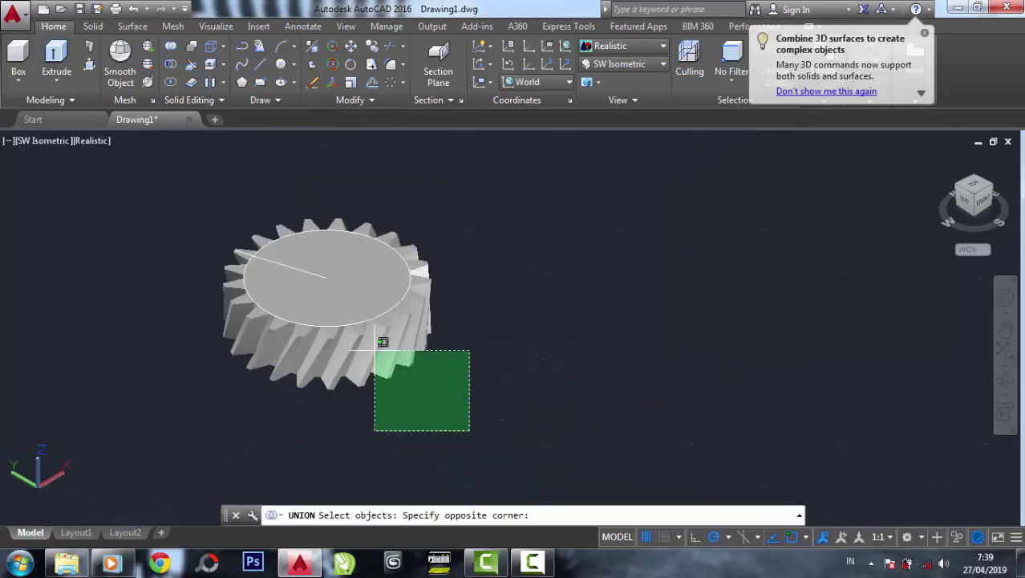
pyautogui.click(169, 180)
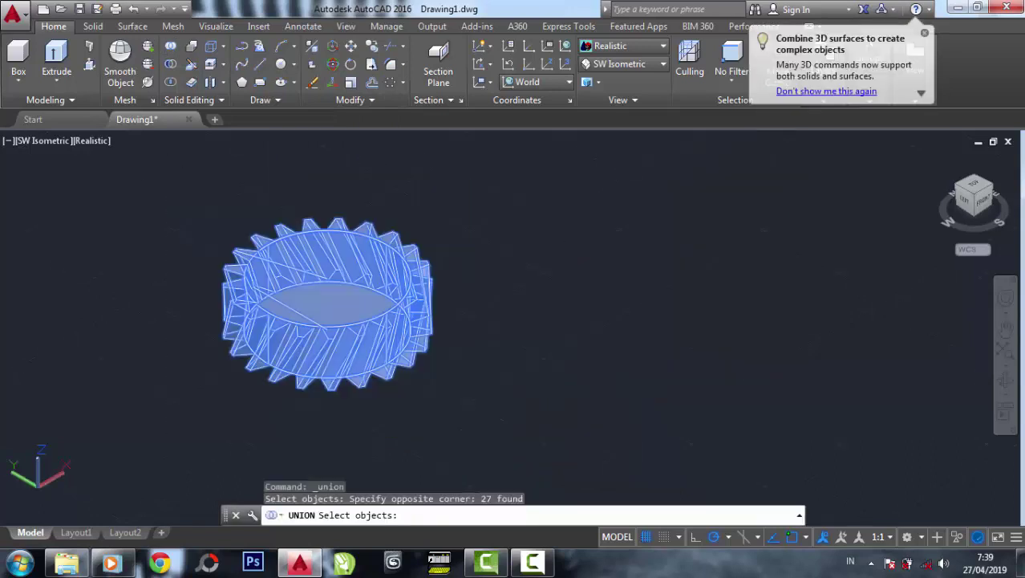
pyautogui.press('Return')
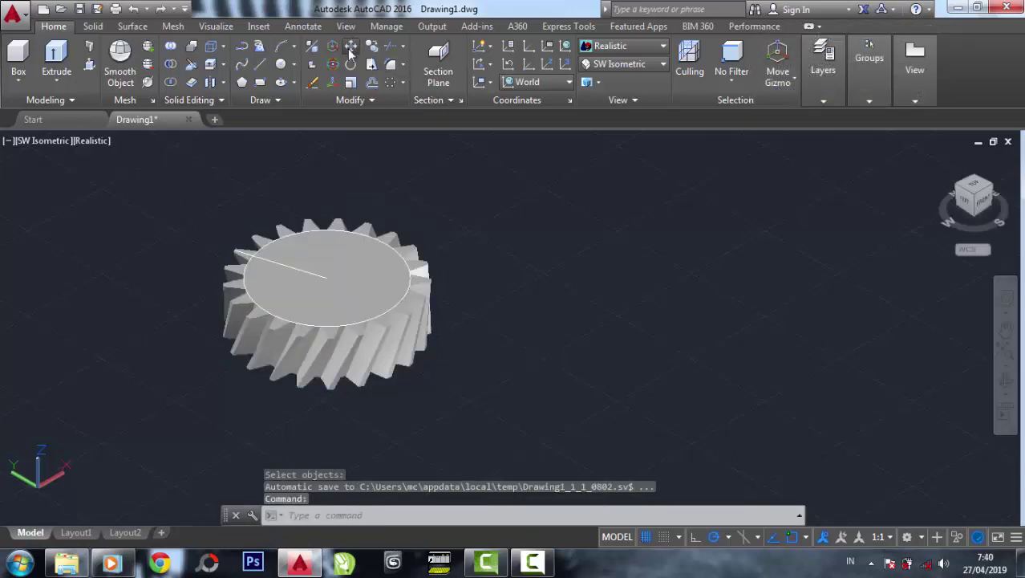
# Move the gear from its top centre to the right of the outline sketch
pyautogui.write('m')
pyautogui.press('Return')
pyautogui.click(330, 319)
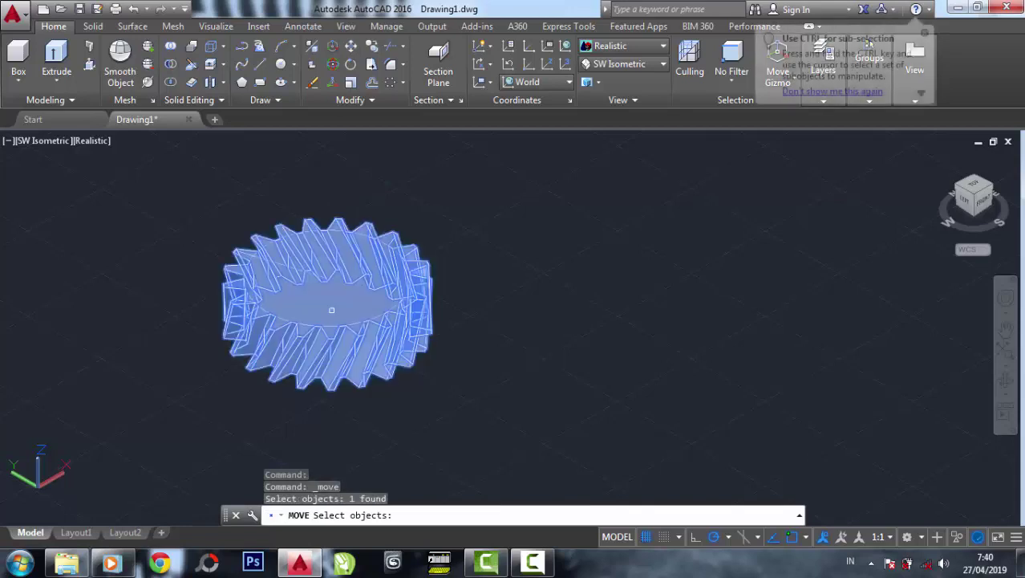
pyautogui.click(327, 277)
pyautogui.click(707, 296)
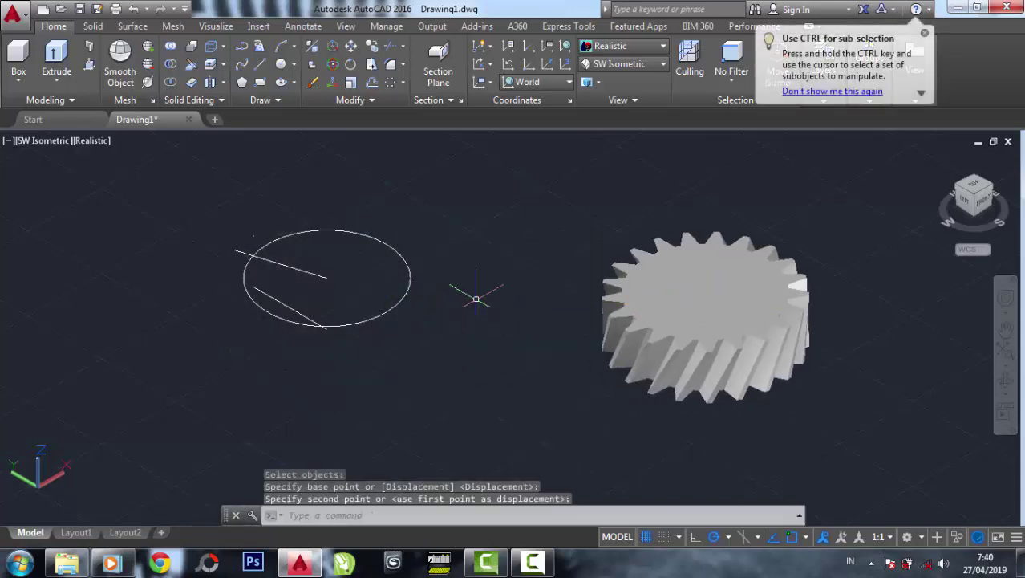
pyautogui.moveTo(422, 289); pyautogui.dragTo(319, 268, button='middle')
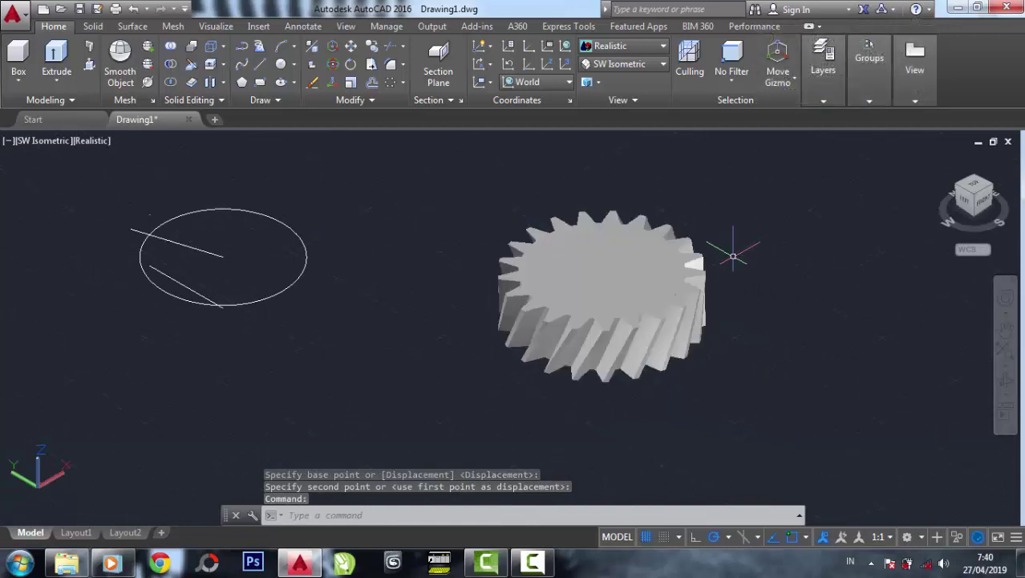
# View the gear from the Top preset in 2D Wireframe display
pyautogui.click(623, 65)
pyautogui.click(610, 82)
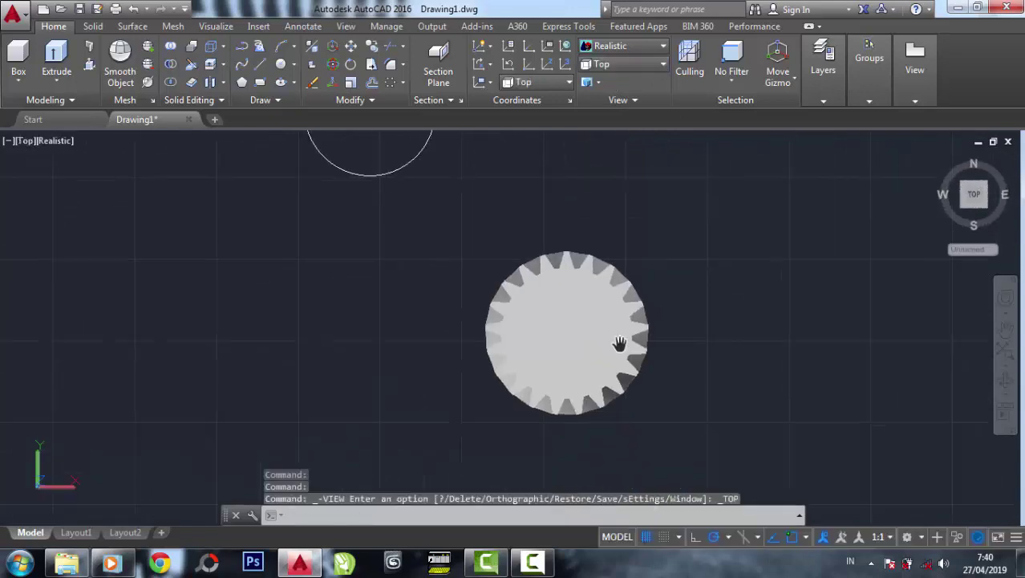
pyautogui.scroll(2, 499, 248)
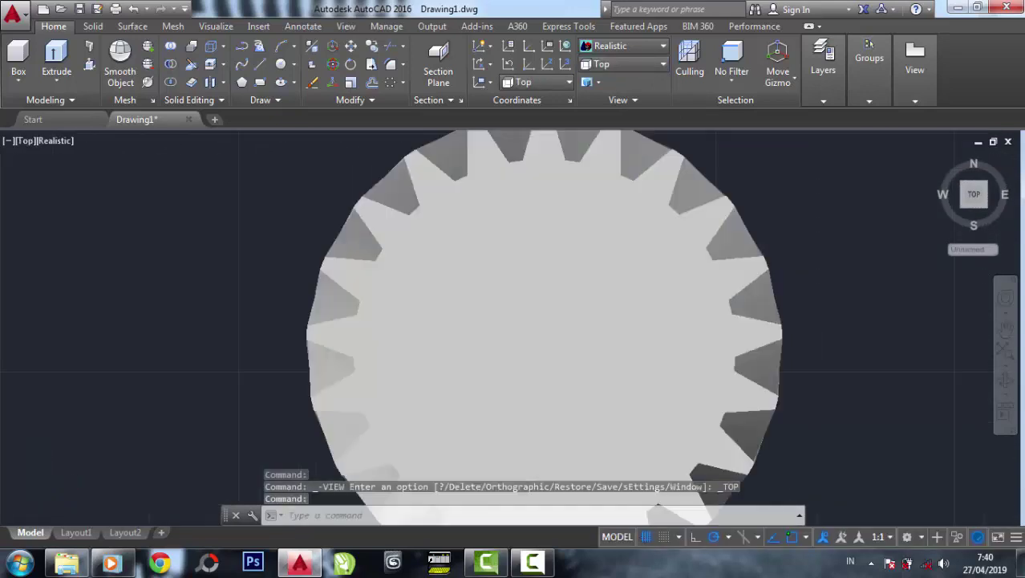
pyautogui.scroll(1, 499, 248)
pyautogui.scroll(-2, 492, 252)
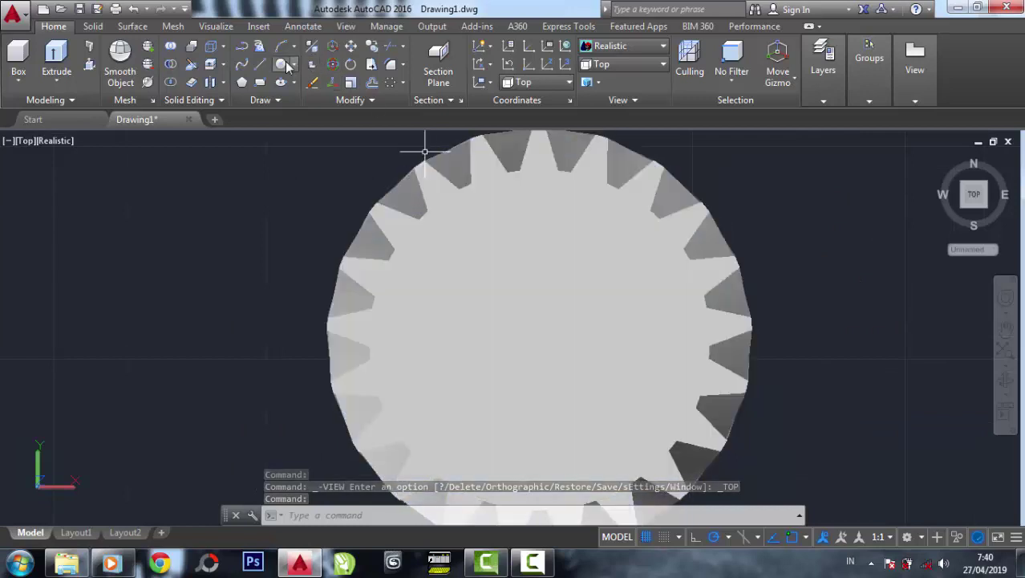
pyautogui.click(281, 64)
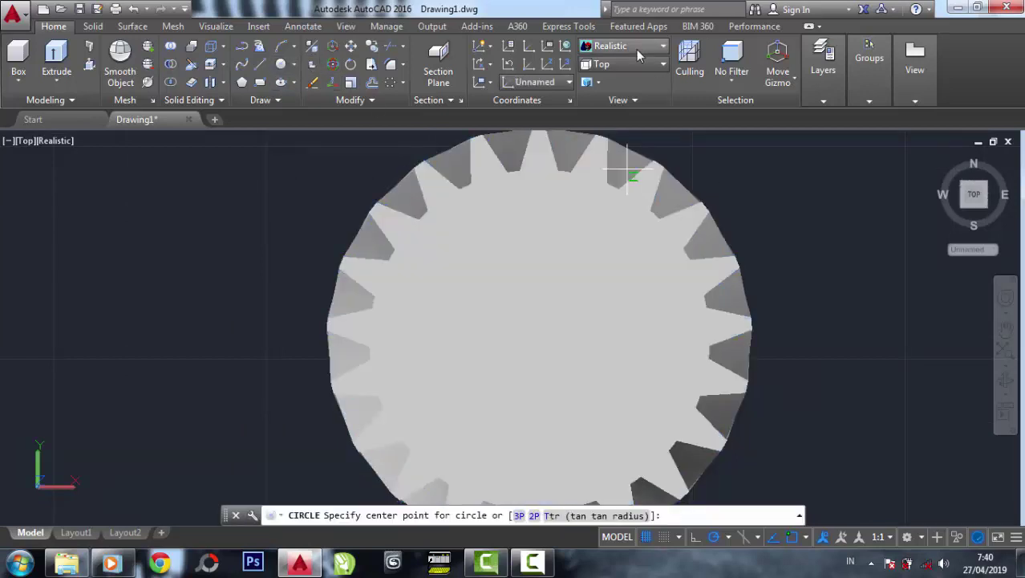
pyautogui.click(622, 46)
pyautogui.click(617, 71)
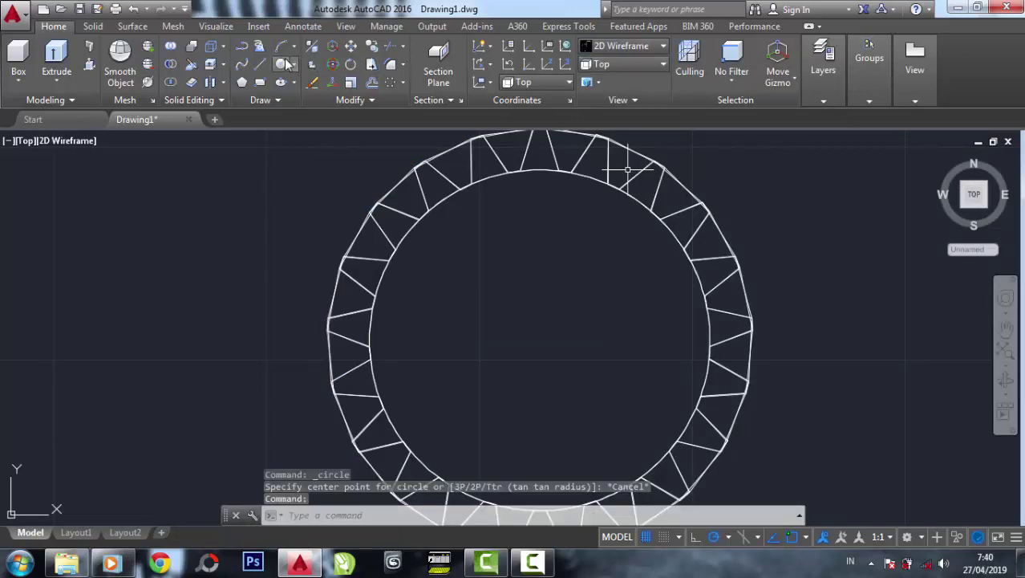
# Draw a radius-20 circle at the gear centre
pyautogui.press('Return')
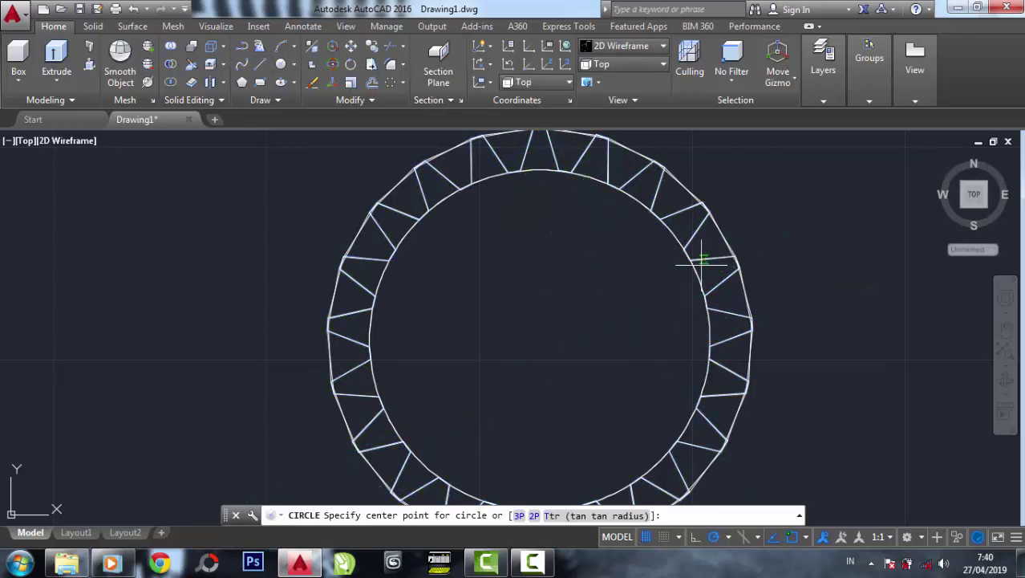
pyautogui.keyDown('shift'); pyautogui.moveTo(701, 261); pyautogui.dragTo(606, 335, button='middle'); pyautogui.keyUp('shift')
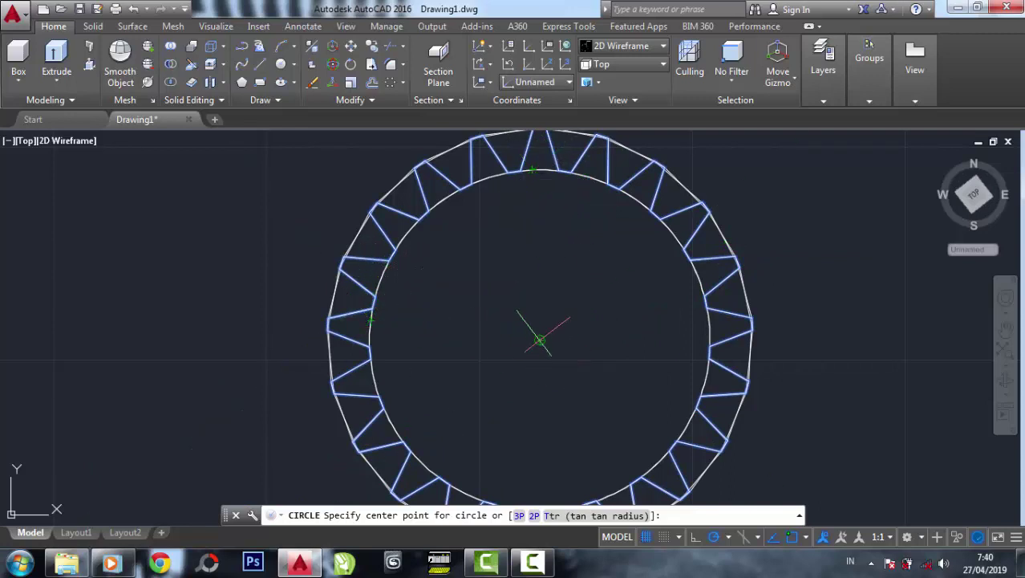
pyautogui.click(540, 340)
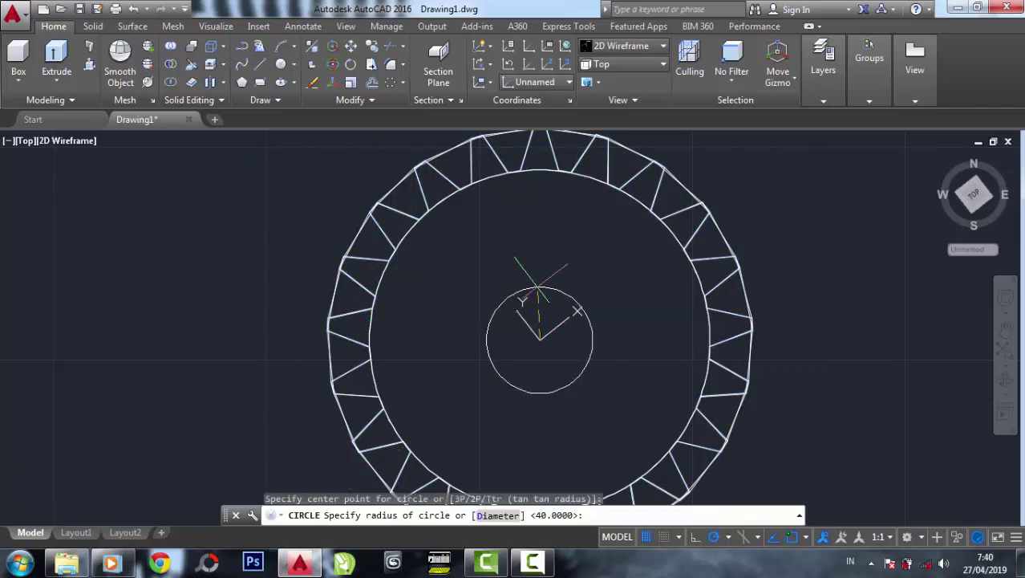
pyautogui.write('20')
pyautogui.press('Return')
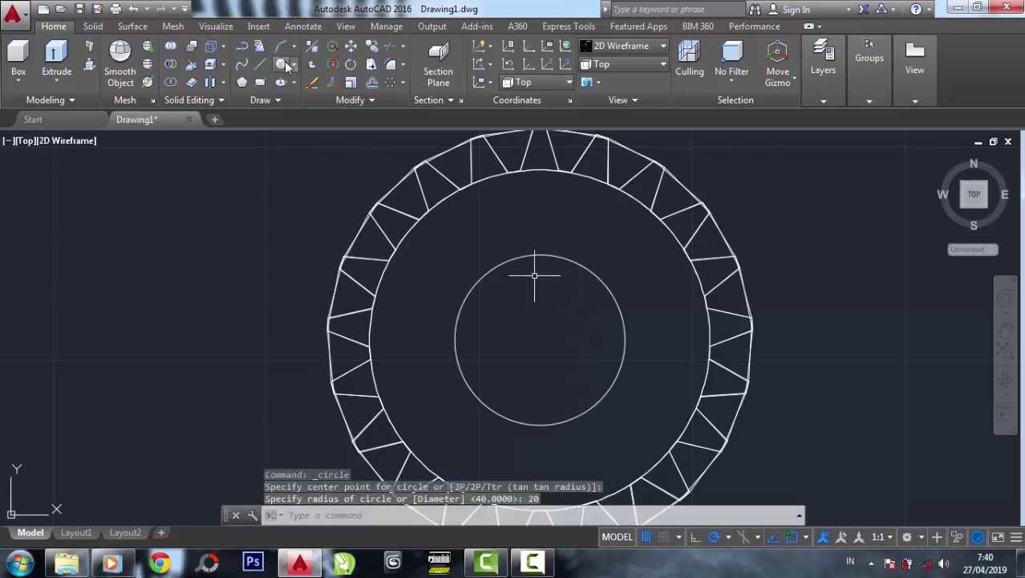
# Undo the radius-20 circle and cancel the new circle command
pyautogui.hotkey('ctrl', 'z')
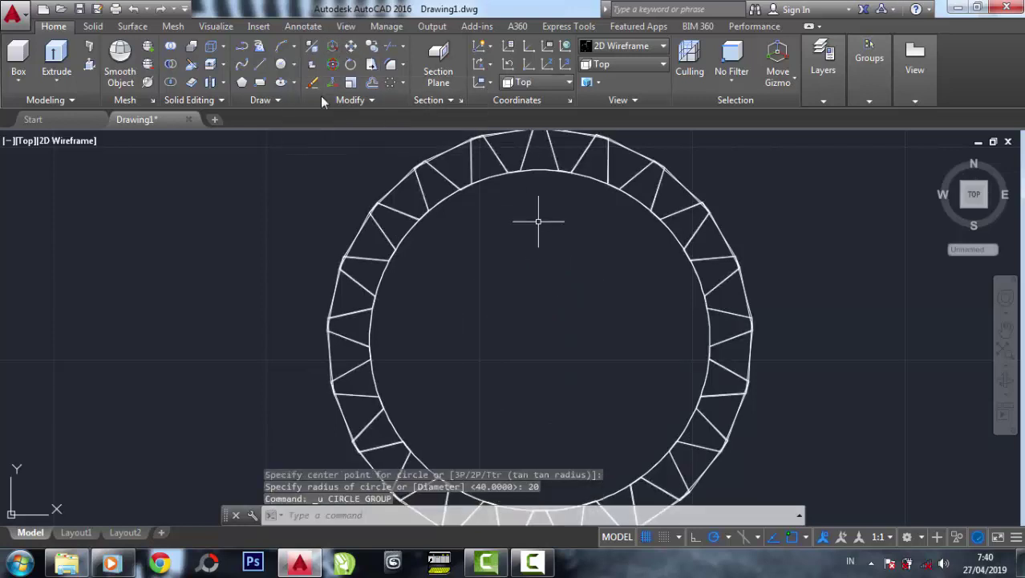
pyautogui.write('c')
pyautogui.press('Return')
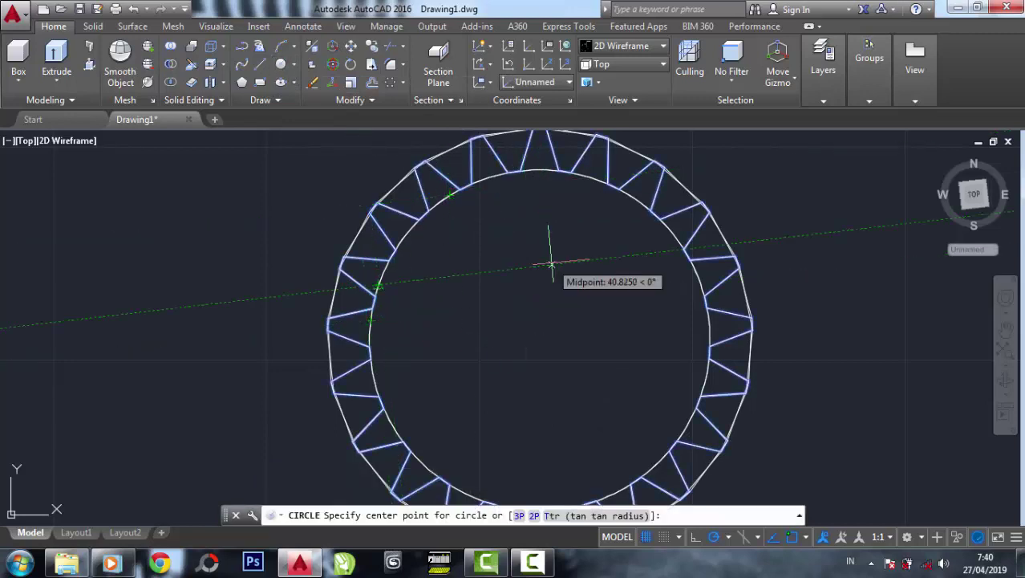
pyautogui.press('Escape')
pyautogui.hotkey('ctrl', 'z')
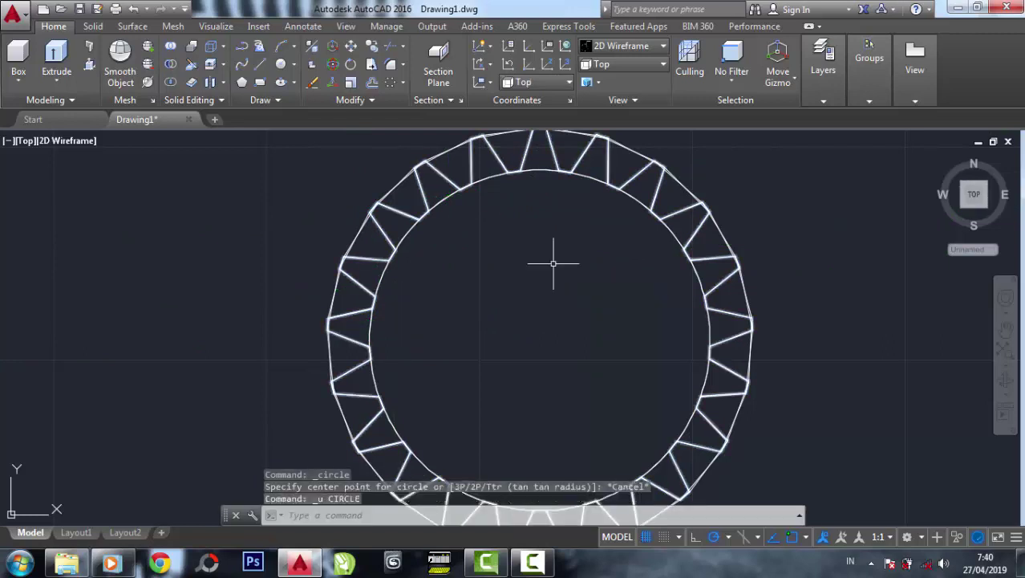
# Restore the gear with undo and redo, then draw a radius-10 bore circle at its centre
pyautogui.hotkey('ctrl', 'z')
pyautogui.hotkey('ctrl', 'z')
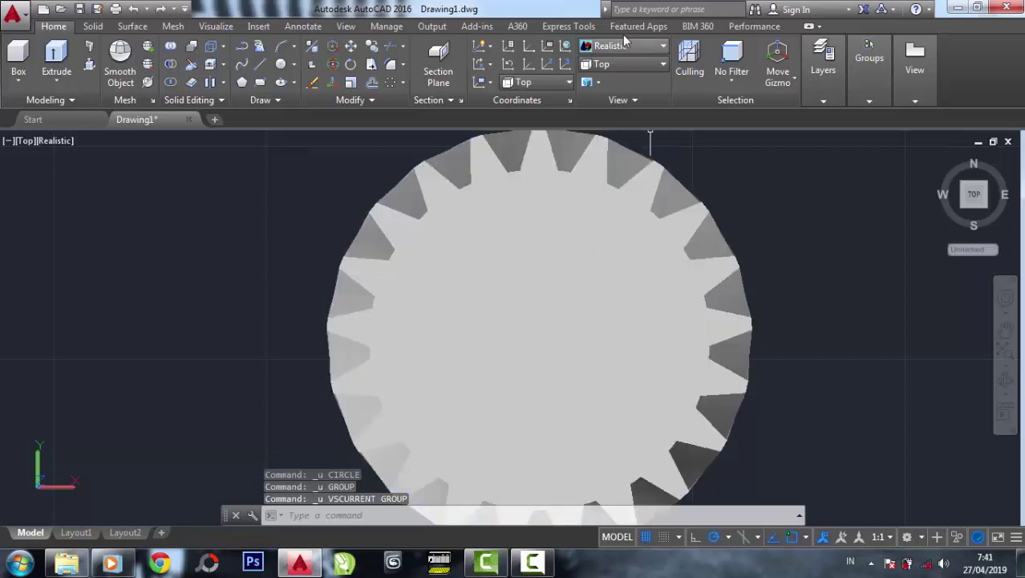
pyautogui.click(159, 10)
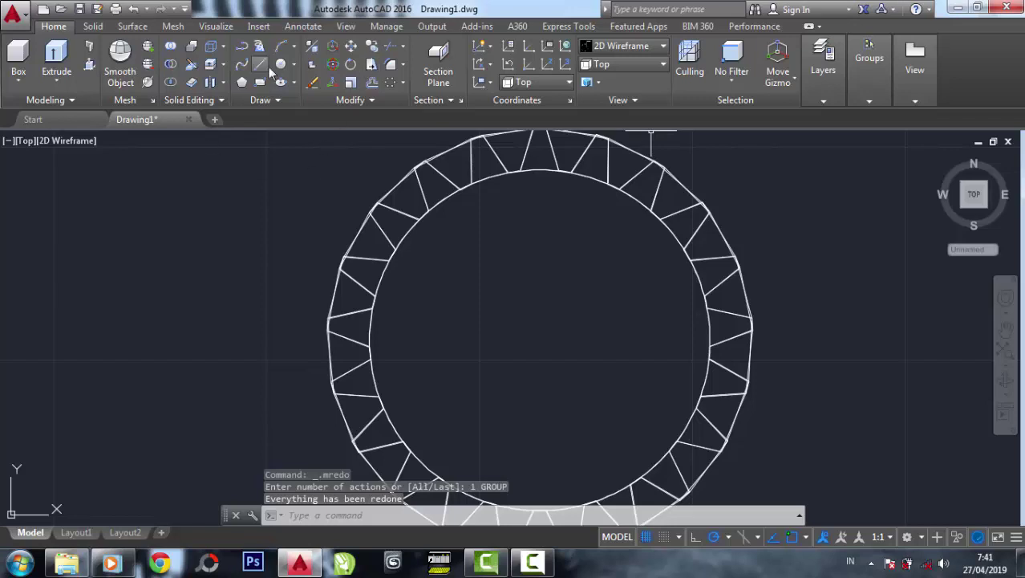
pyautogui.click(280, 64)
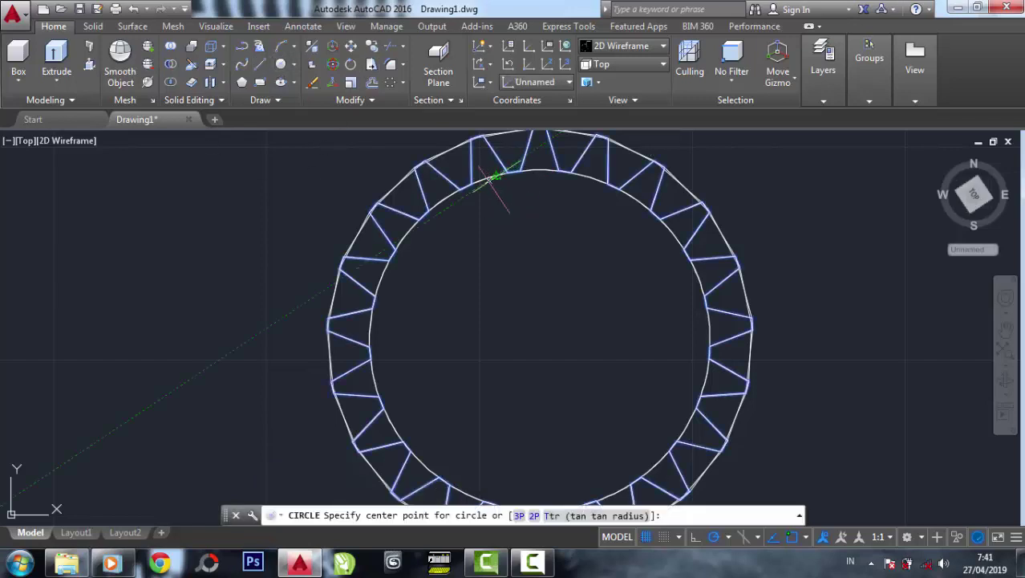
pyautogui.click(540, 340)
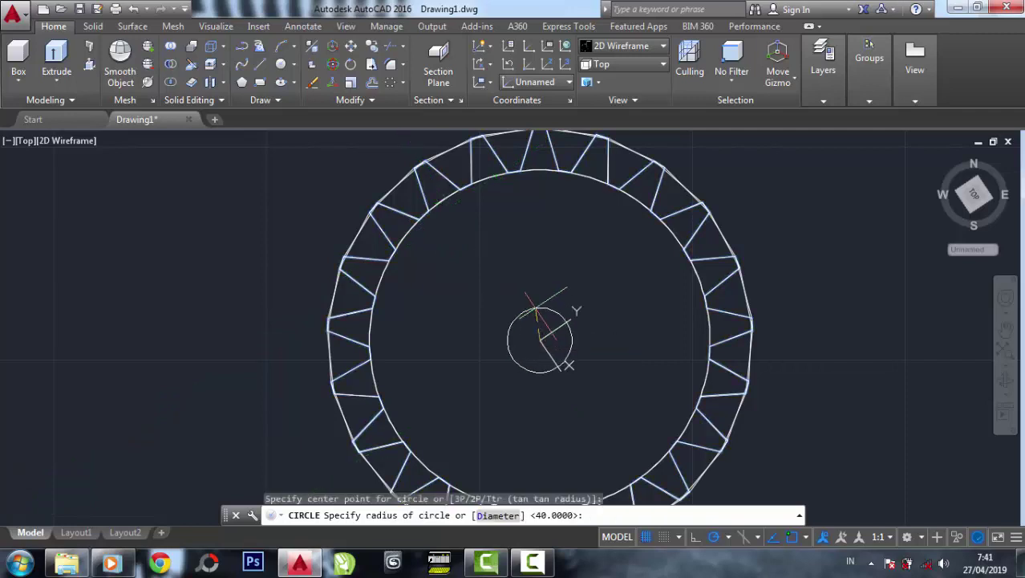
pyautogui.write('10')
pyautogui.press('Return')
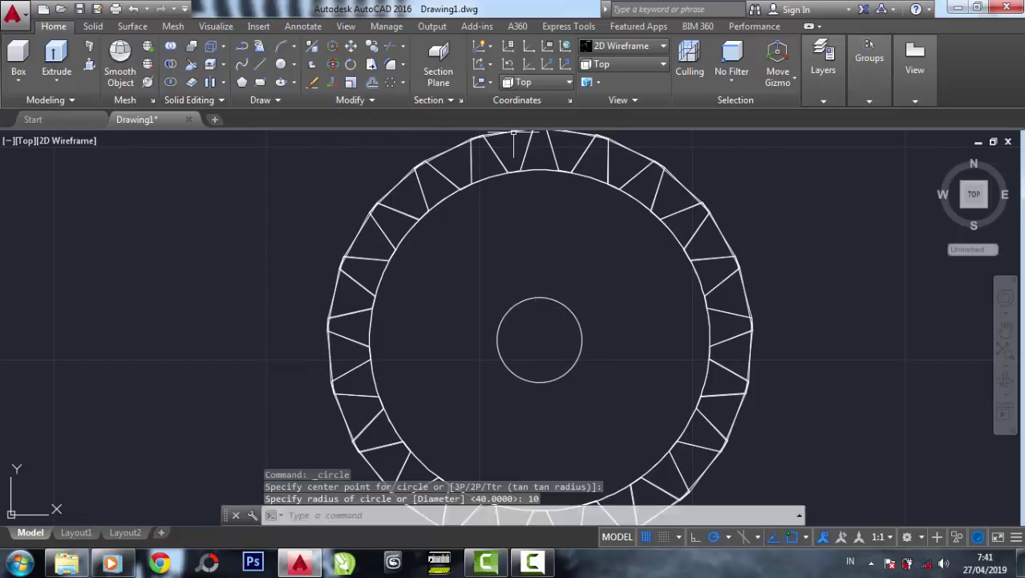
pyautogui.click(632, 65)
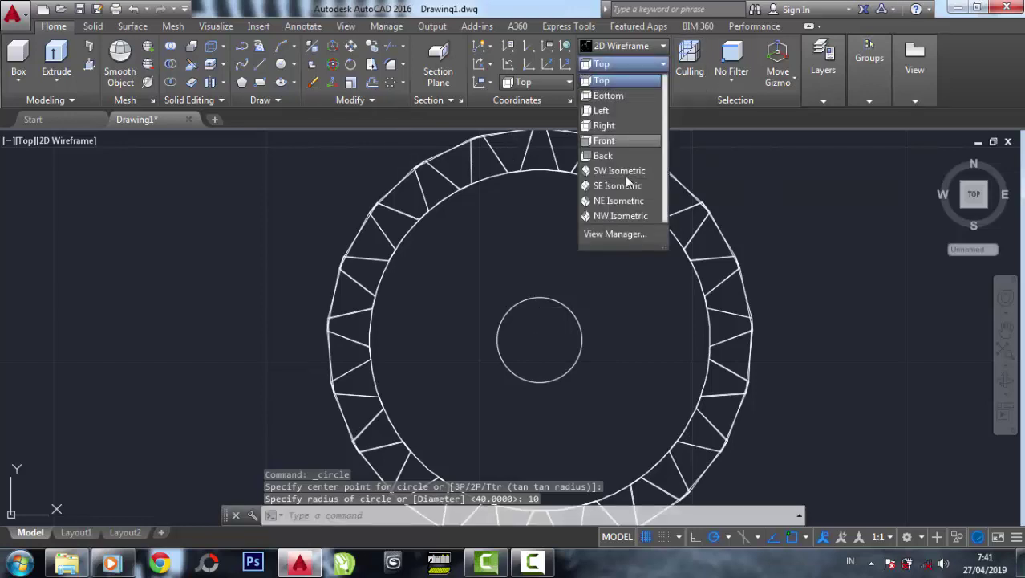
# In SW Isometric, press-pull the radius-10 centre circle down through the gear, then return to Top view
pyautogui.click(623, 173)
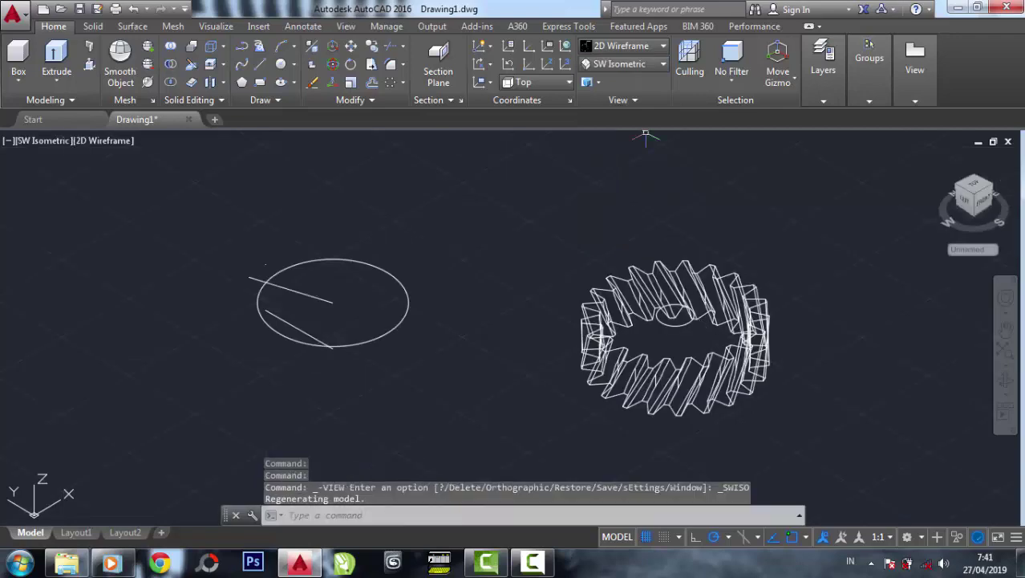
pyautogui.scroll(2, 827, 412)
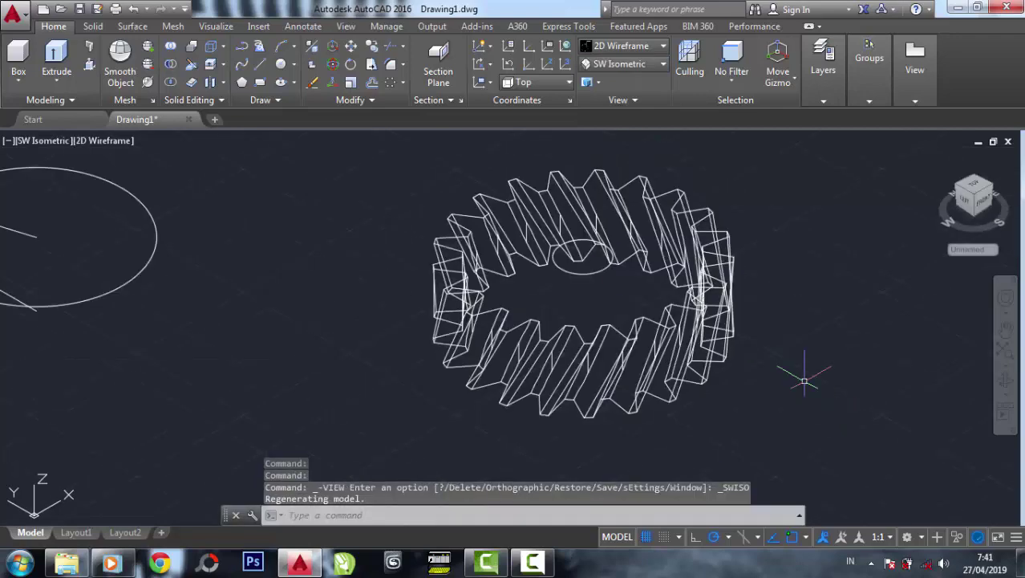
pyautogui.click(93, 71)
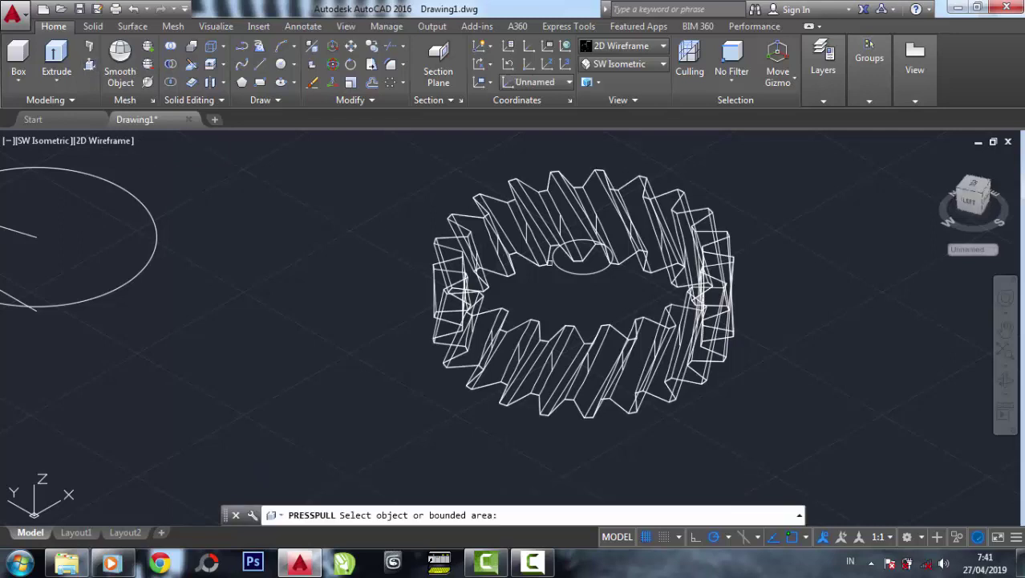
pyautogui.click(560, 261)
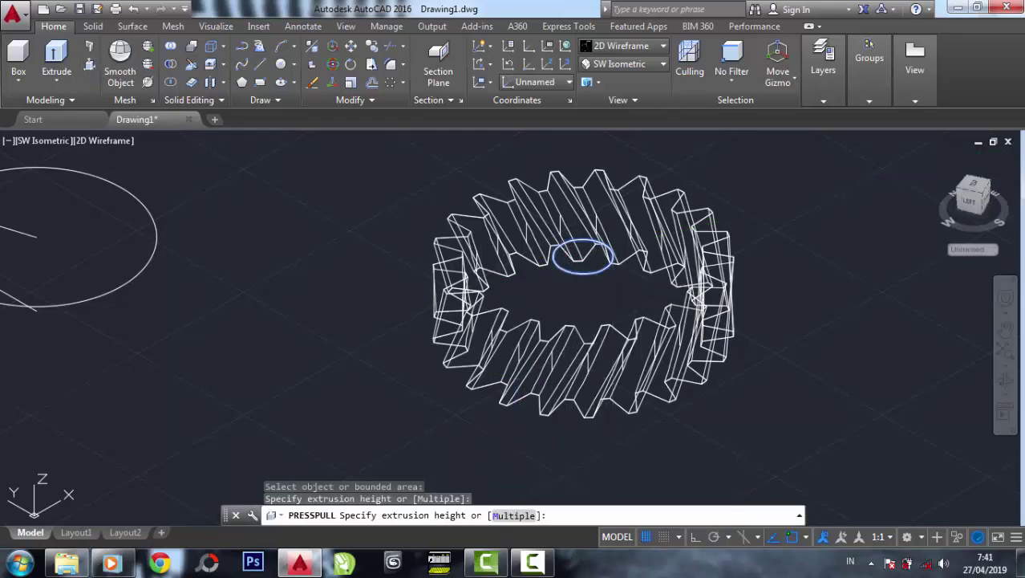
pyautogui.click(475, 428)
pyautogui.press('Return')
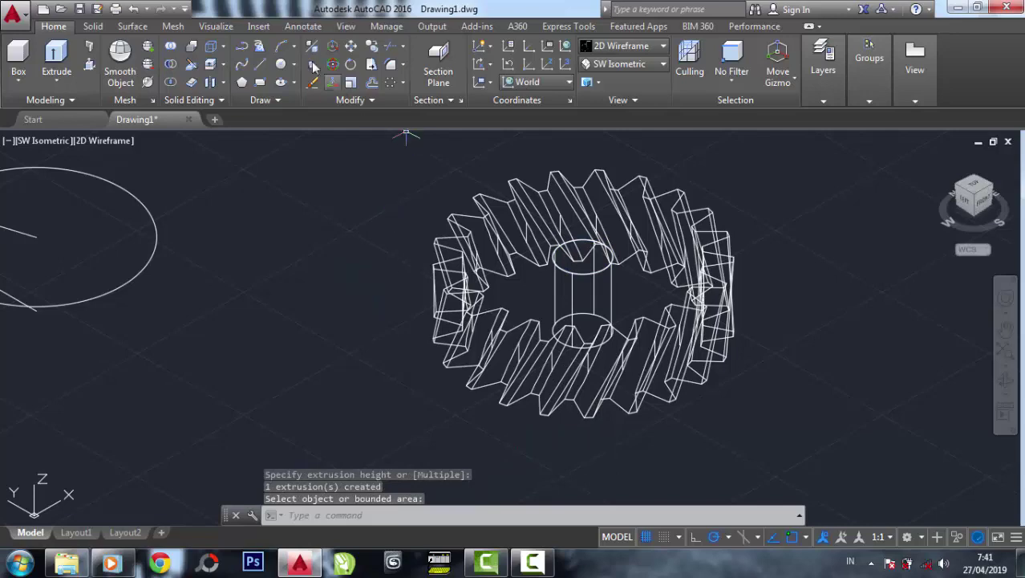
pyautogui.click(974, 188)
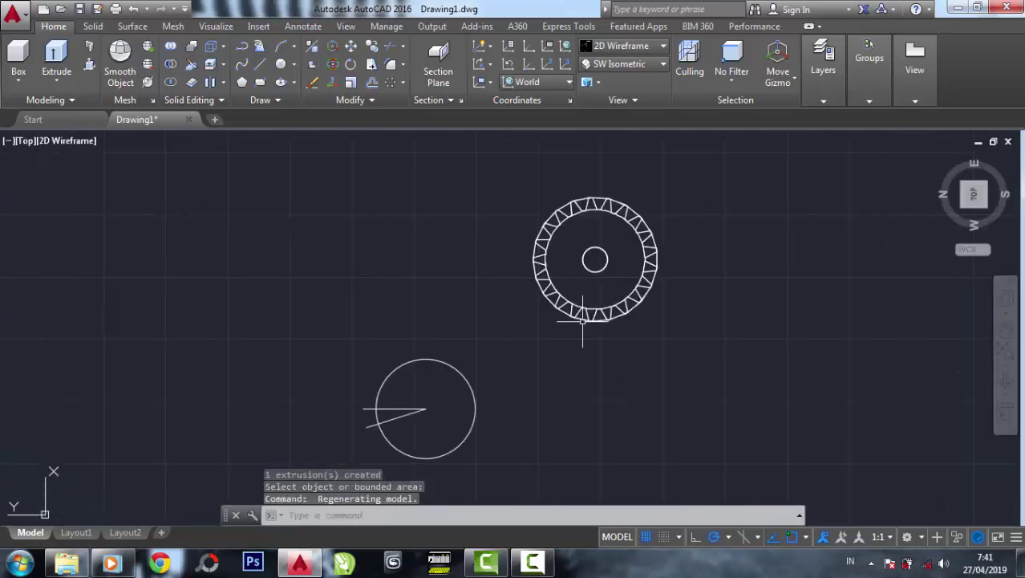
# Draw a large and a smaller circle centred on the bore, then switch to SW Isometric
pyautogui.scroll(2, 611, 236)
pyautogui.scroll(1, 618, 280)
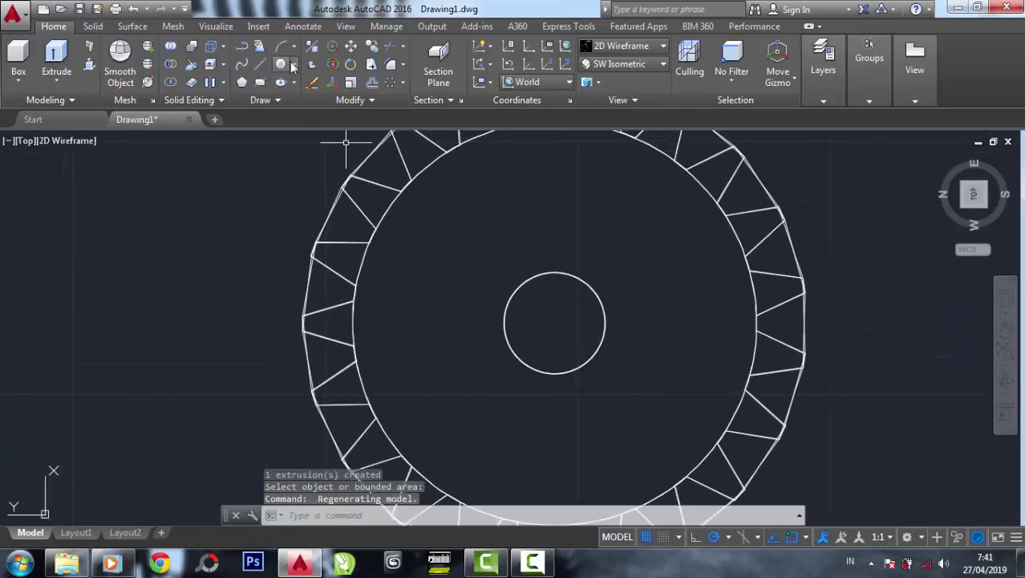
pyautogui.click(282, 64)
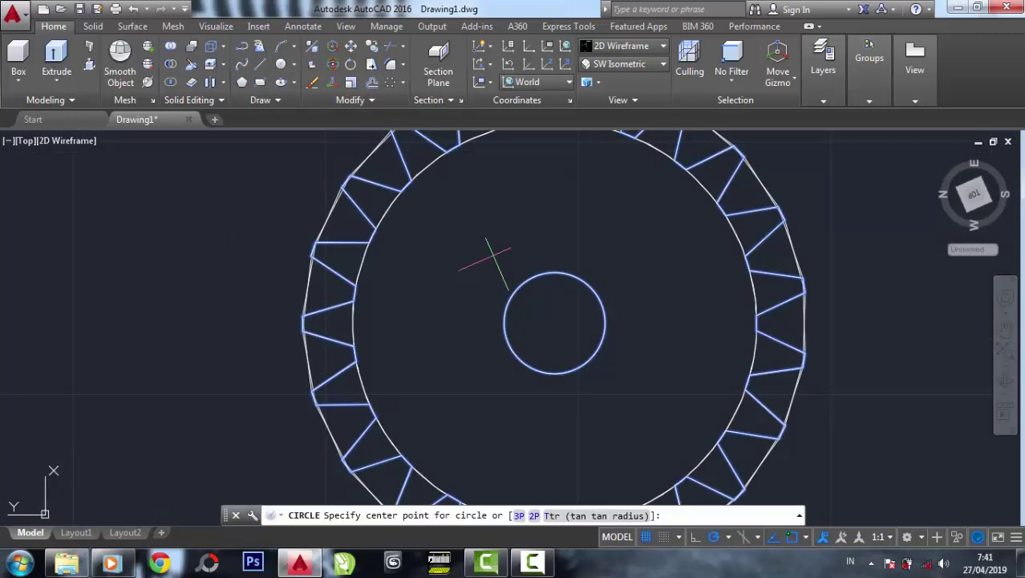
pyautogui.click(554, 323)
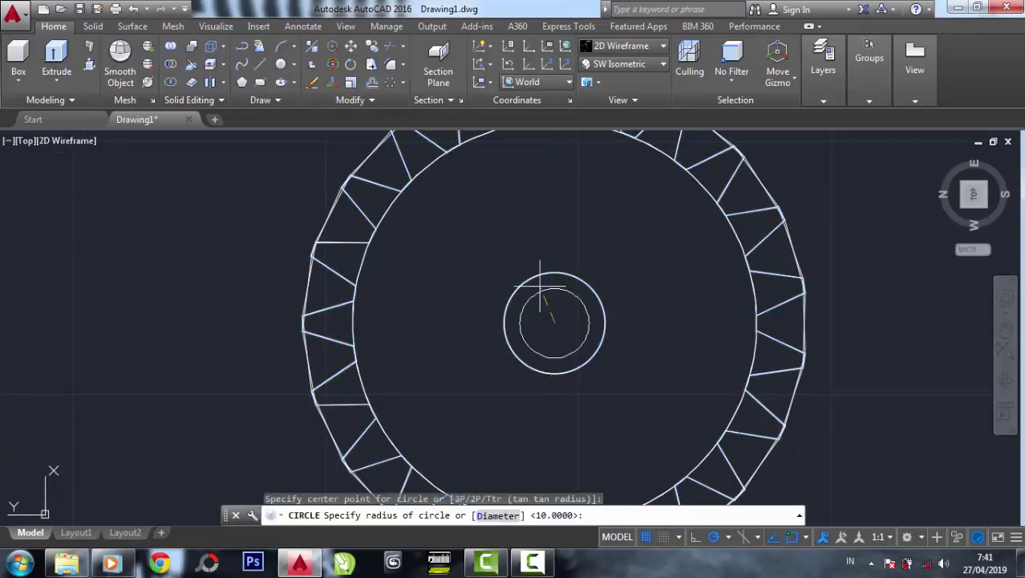
pyautogui.click(551, 158)
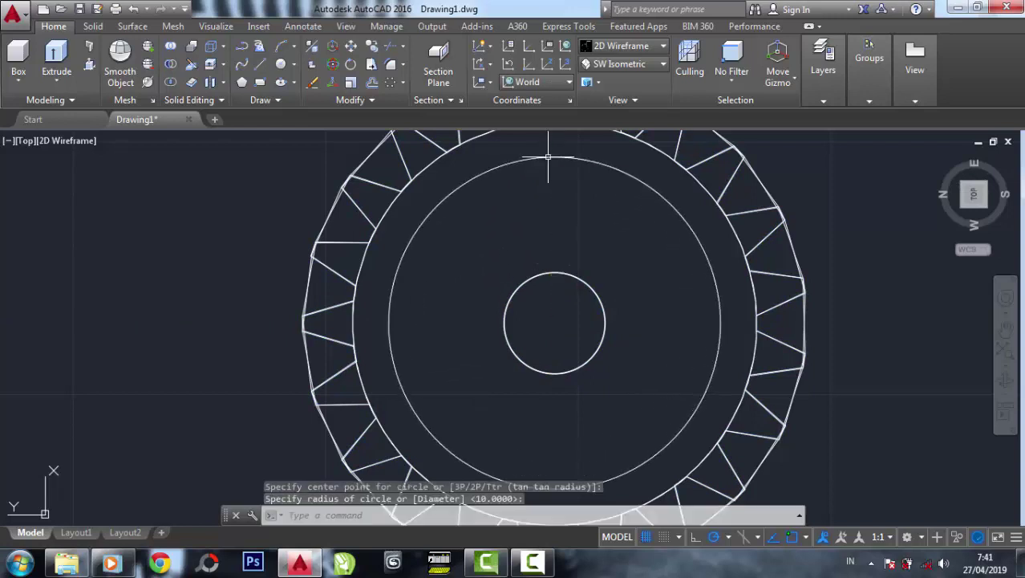
pyautogui.click(285, 64)
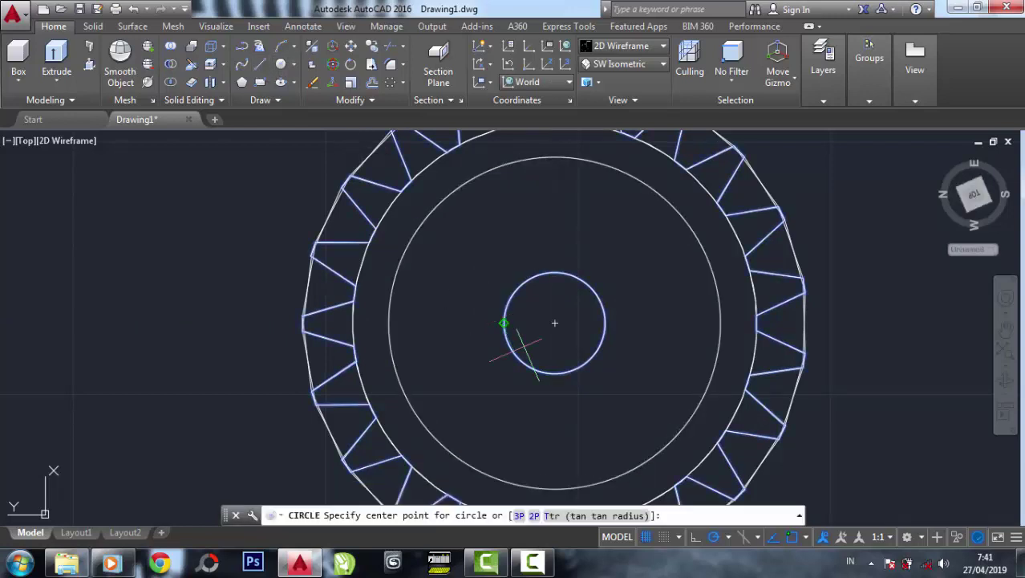
pyautogui.click(551, 322)
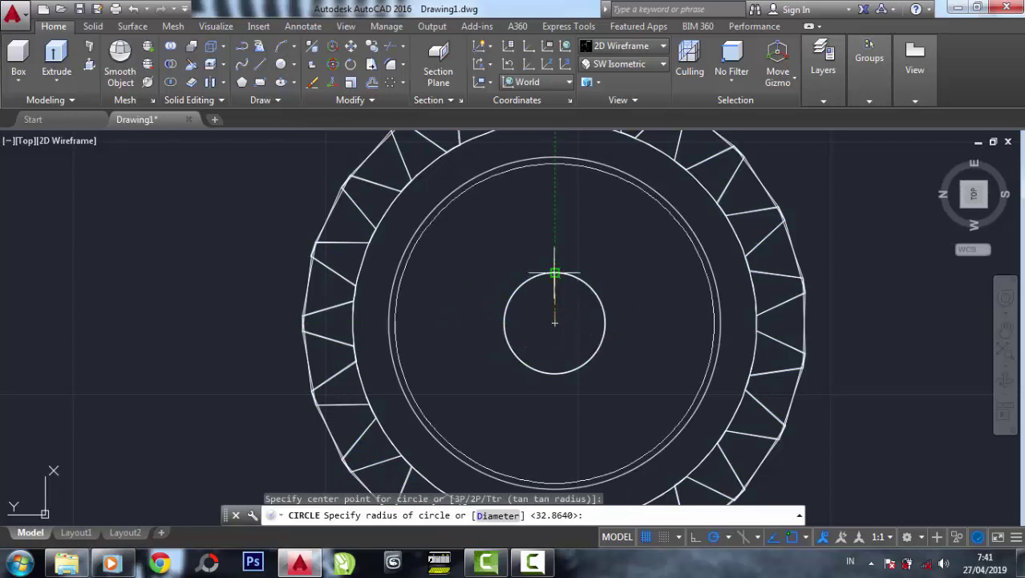
pyautogui.click(555, 238)
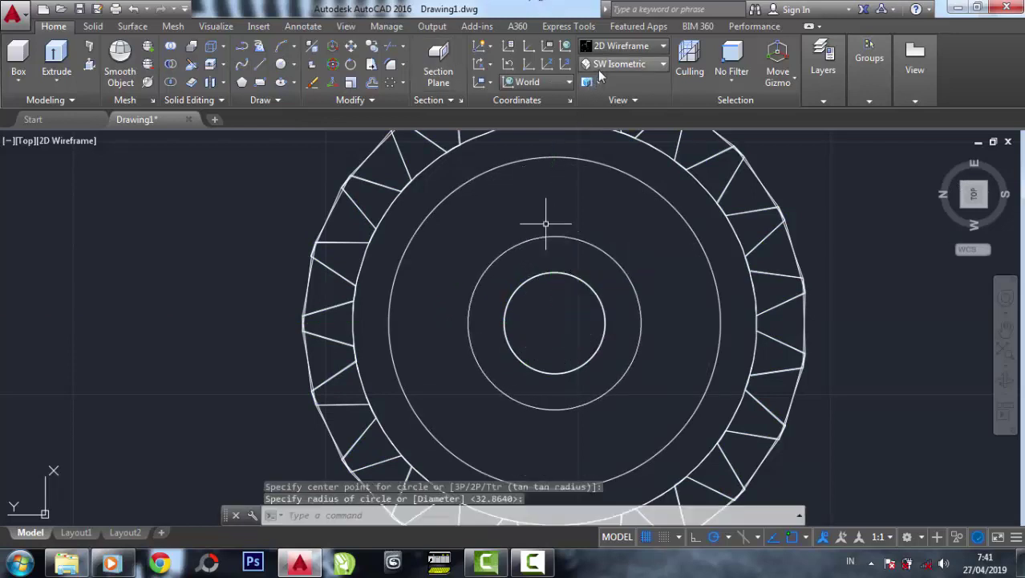
pyautogui.click(621, 64)
pyautogui.click(605, 170)
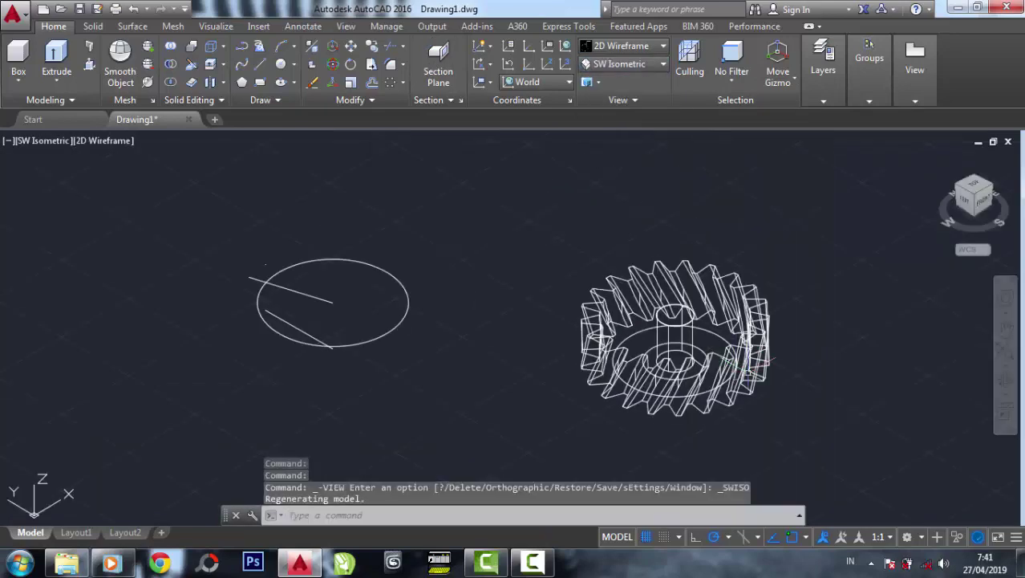
# Centre the gear in view and begin a Move on the inner hub circle
pyautogui.scroll(5, 758, 361)
pyautogui.moveTo(653, 292); pyautogui.dragTo(592, 300, button='middle')
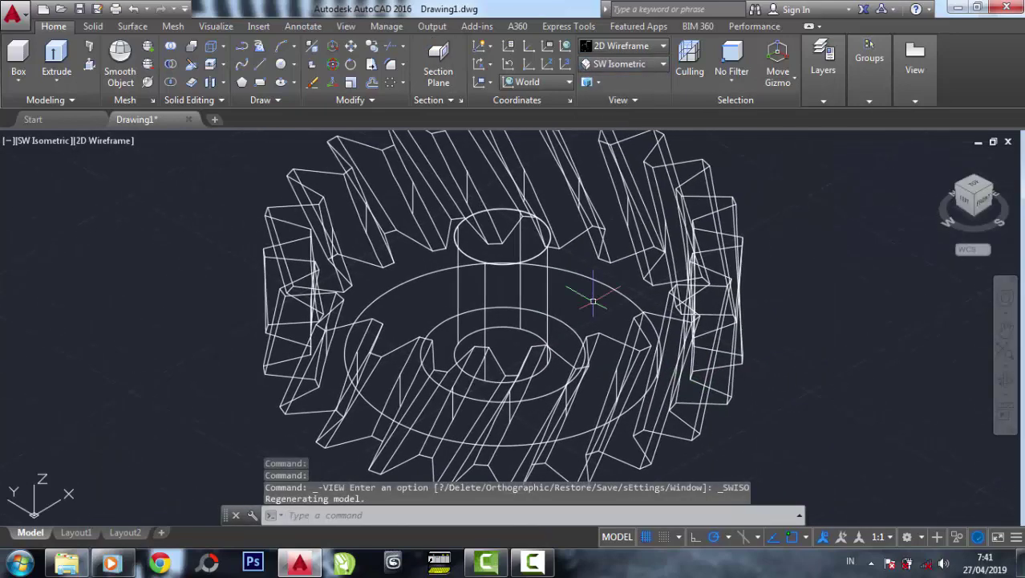
pyautogui.click(591, 301)
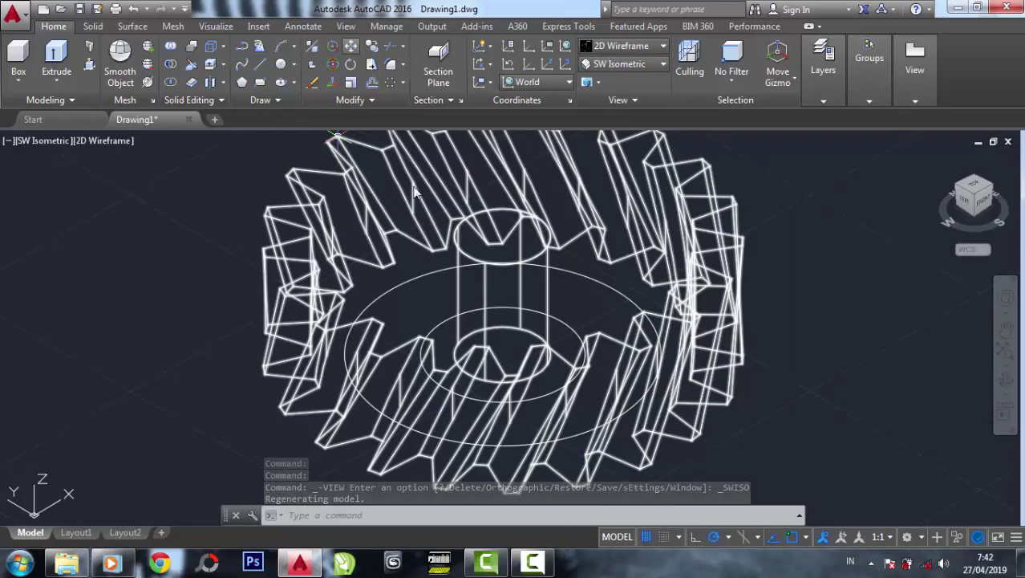
pyautogui.click(351, 46)
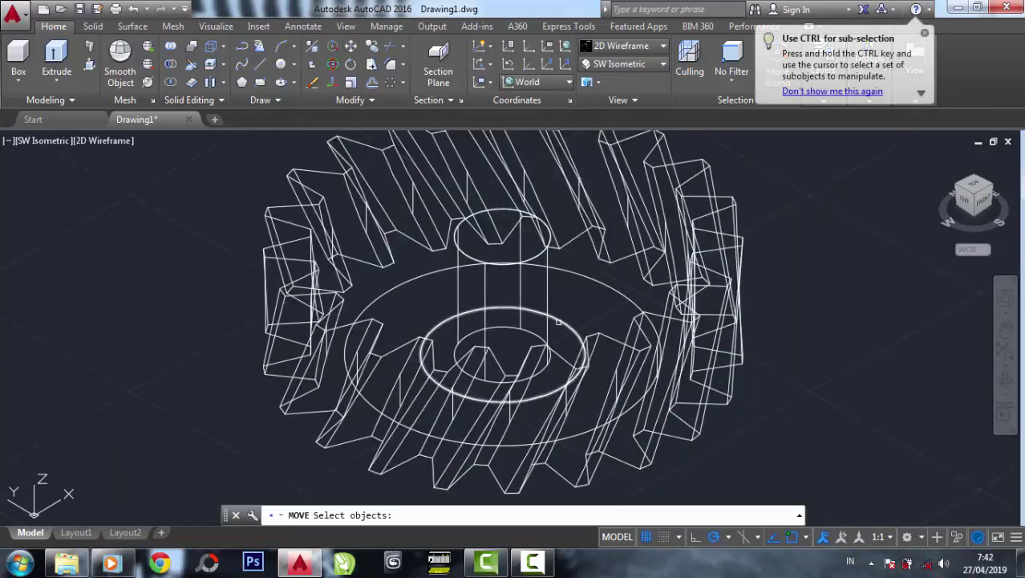
pyautogui.click(562, 323)
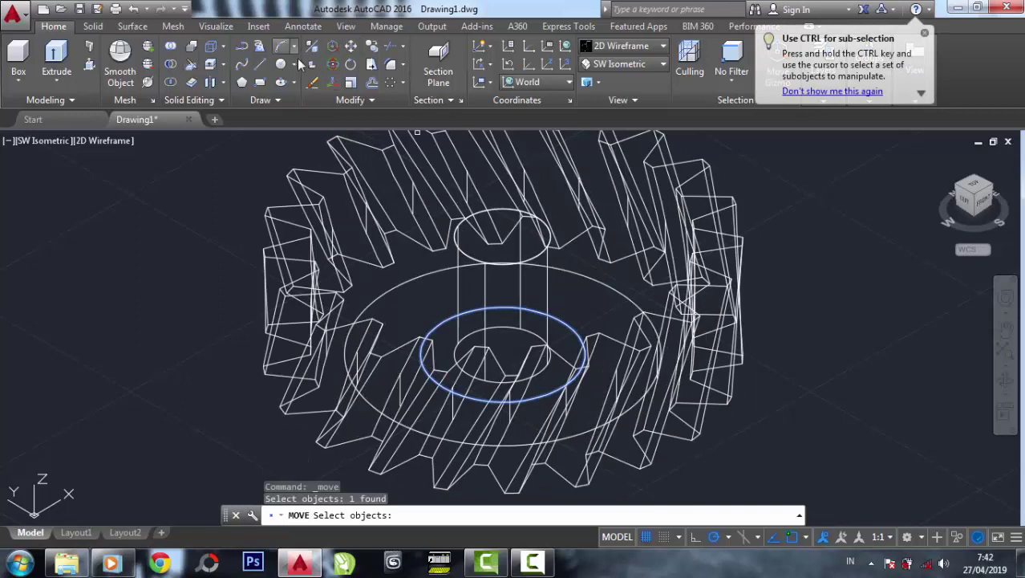
# Copy the inner and outer hub circles from their centre to the top-face centre
pyautogui.click(373, 47)
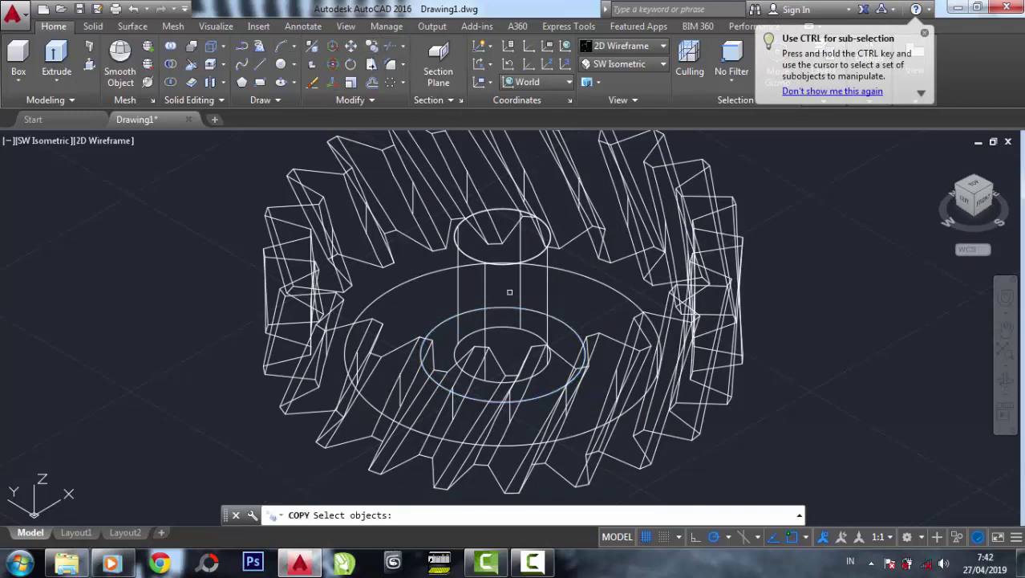
pyautogui.click(554, 317)
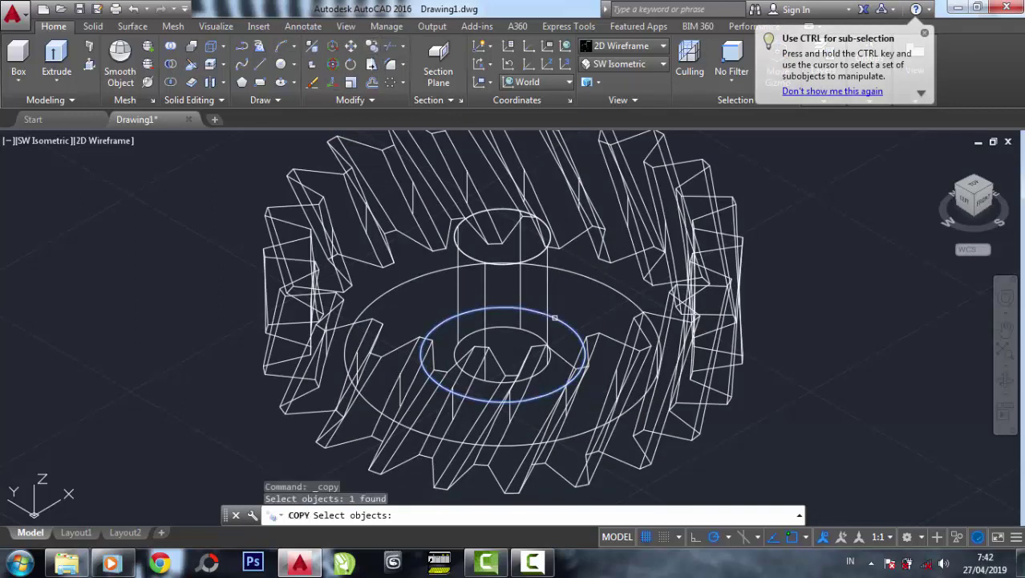
pyautogui.click(582, 279)
pyautogui.press('Return')
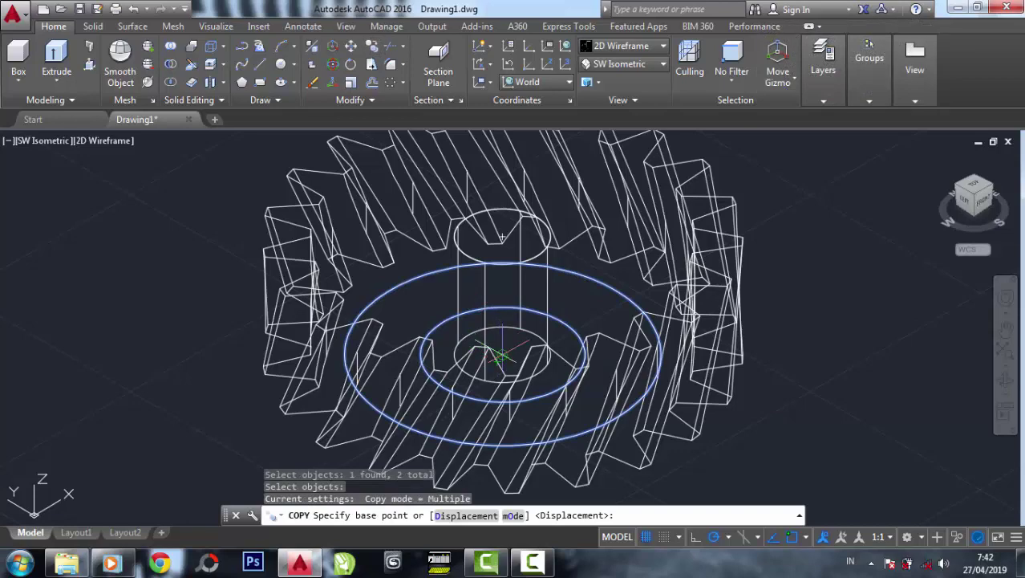
pyautogui.click(501, 354)
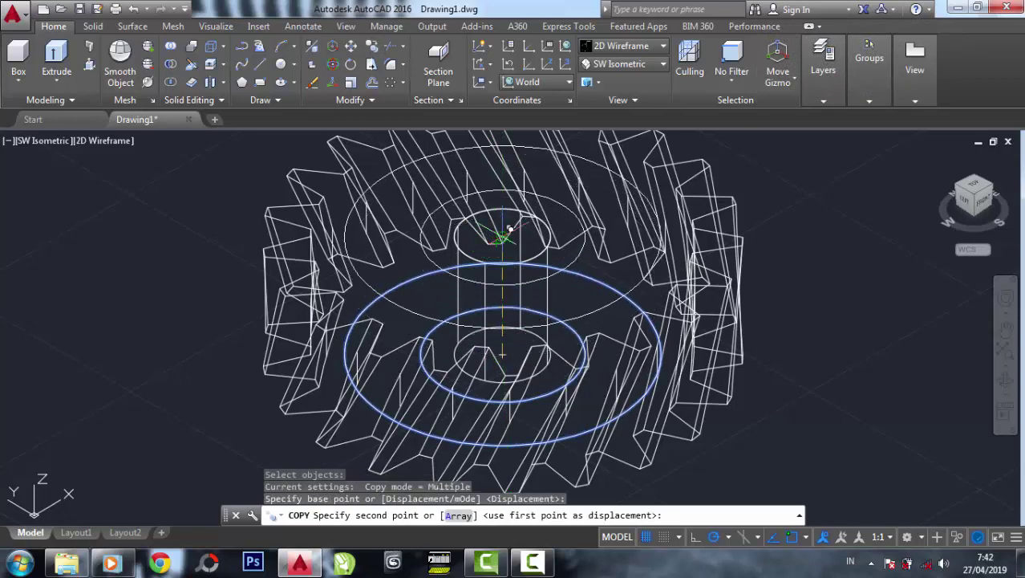
pyautogui.click(501, 239)
pyautogui.rightClick(508, 245)
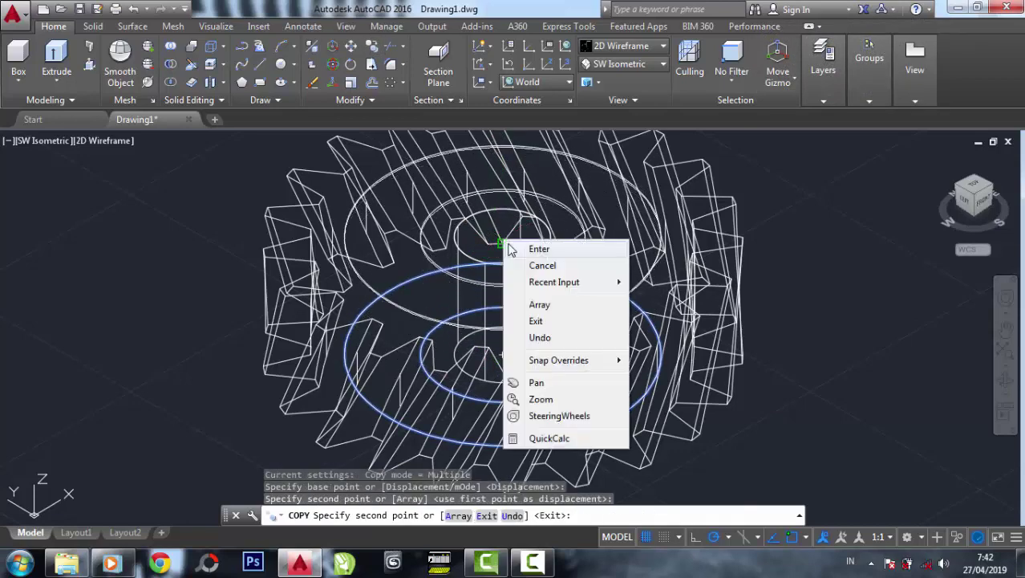
pyautogui.click(511, 248)
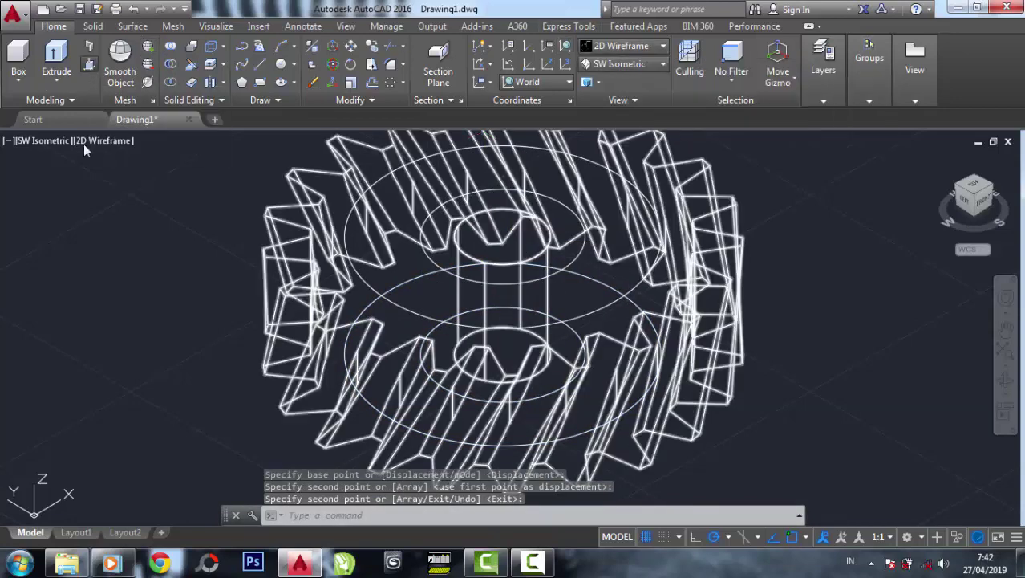
# Press-pull the ring between the two top hub circles up by 10 units
pyautogui.click(89, 64)
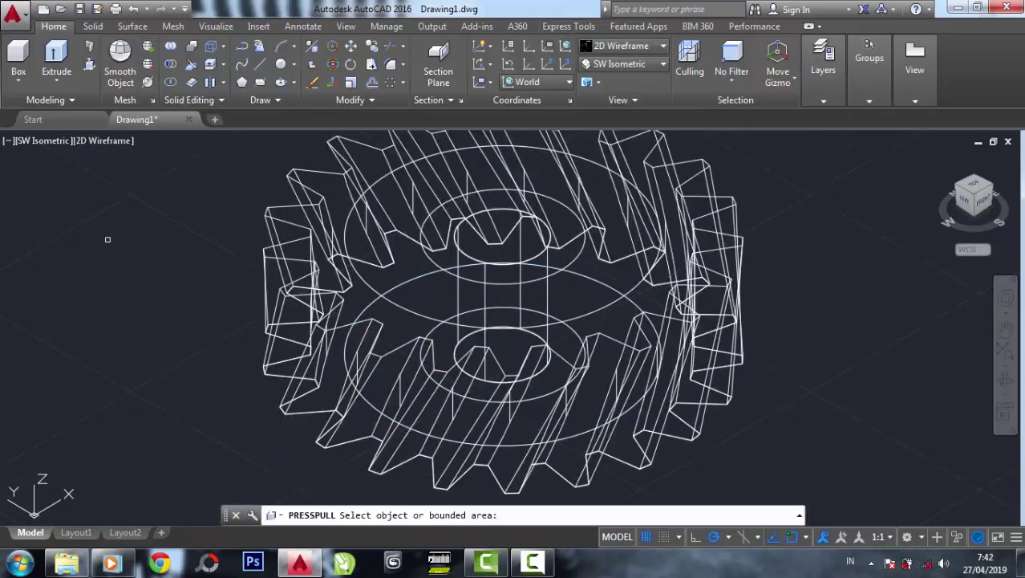
pyautogui.click(352, 228)
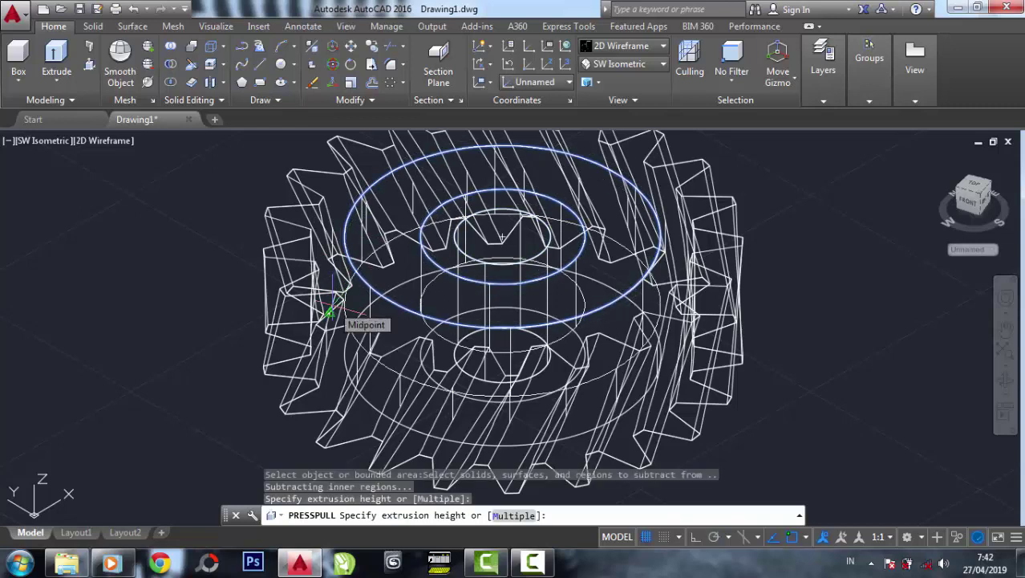
pyautogui.write('10')
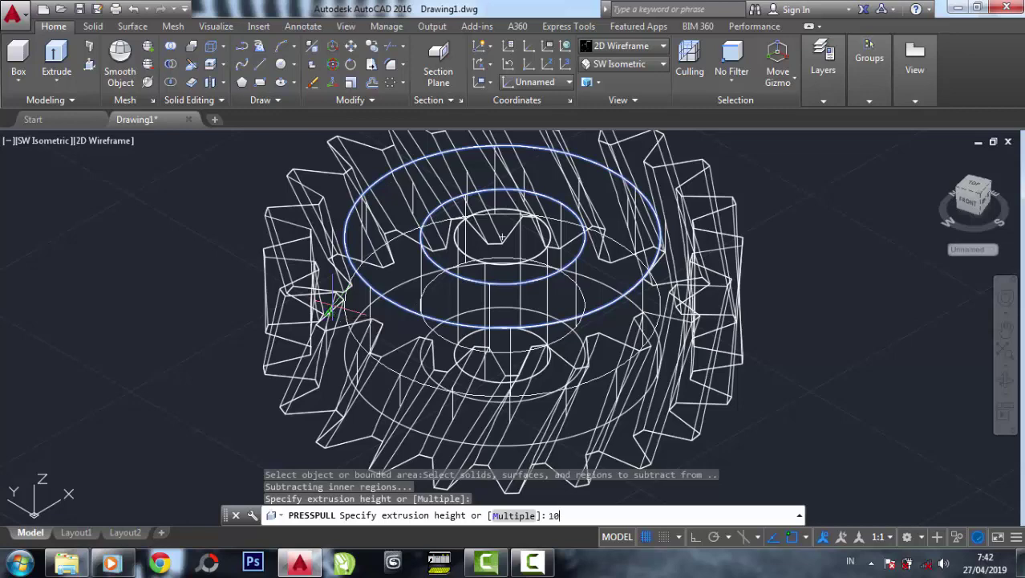
pyautogui.press('Return')
pyautogui.press('Return')
pyautogui.scroll(2, 332, 401)
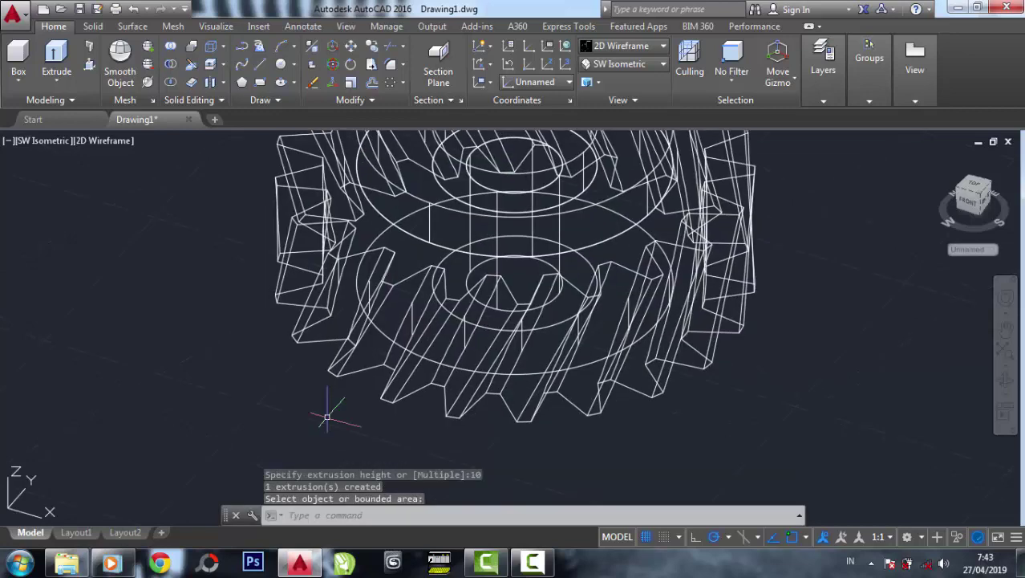
pyautogui.scroll(-2, 458, 233)
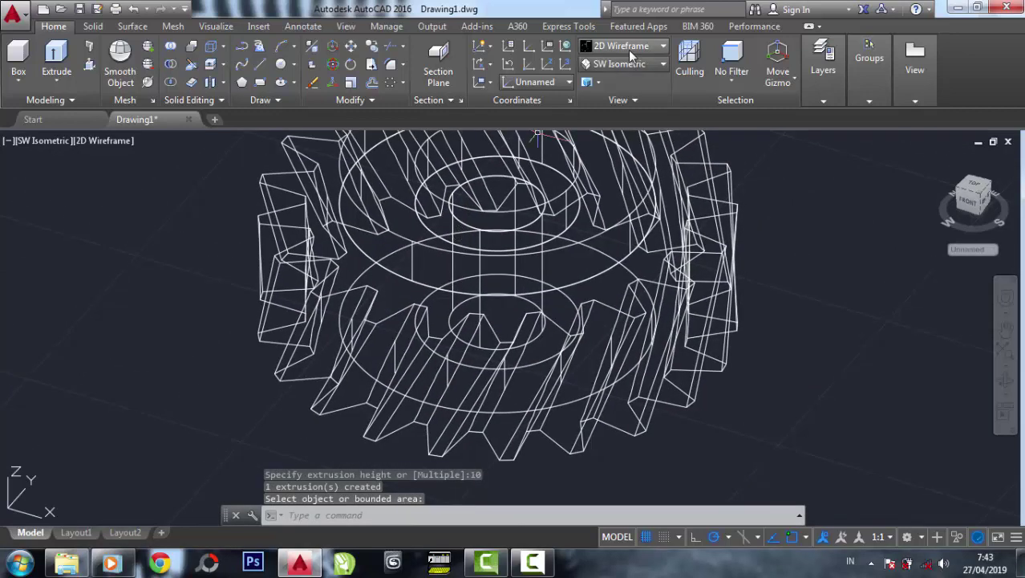
pyautogui.click(627, 48)
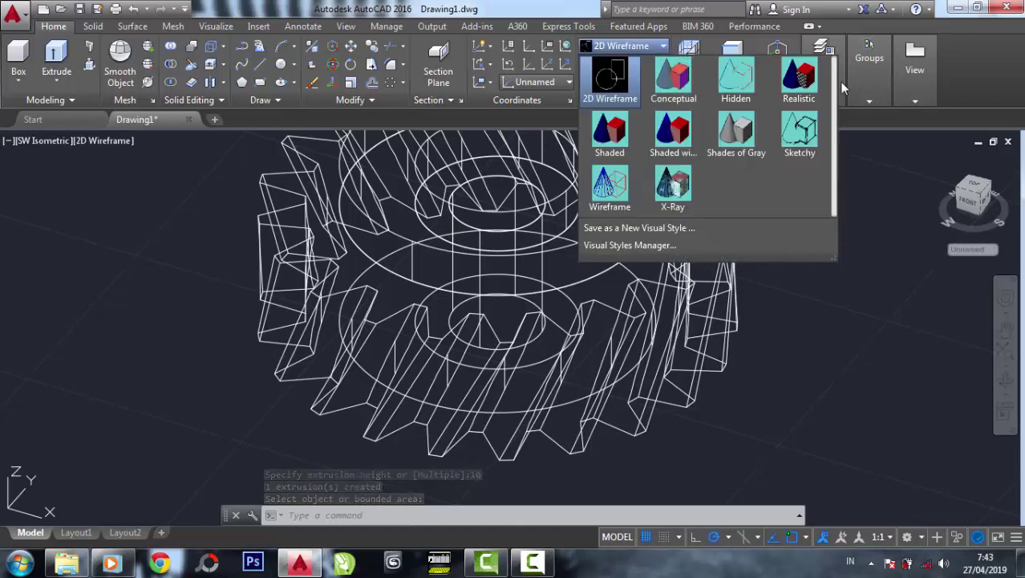
# Switch to Realistic shading, start and cancel a 3D rotate of the gear, and recentre the view
pyautogui.click(799, 77)
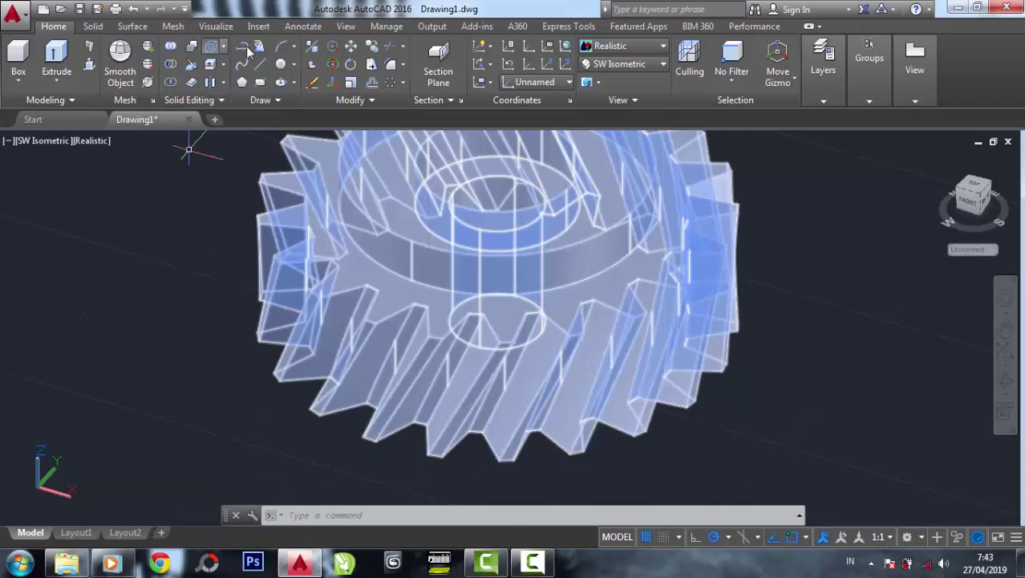
pyautogui.click(332, 64)
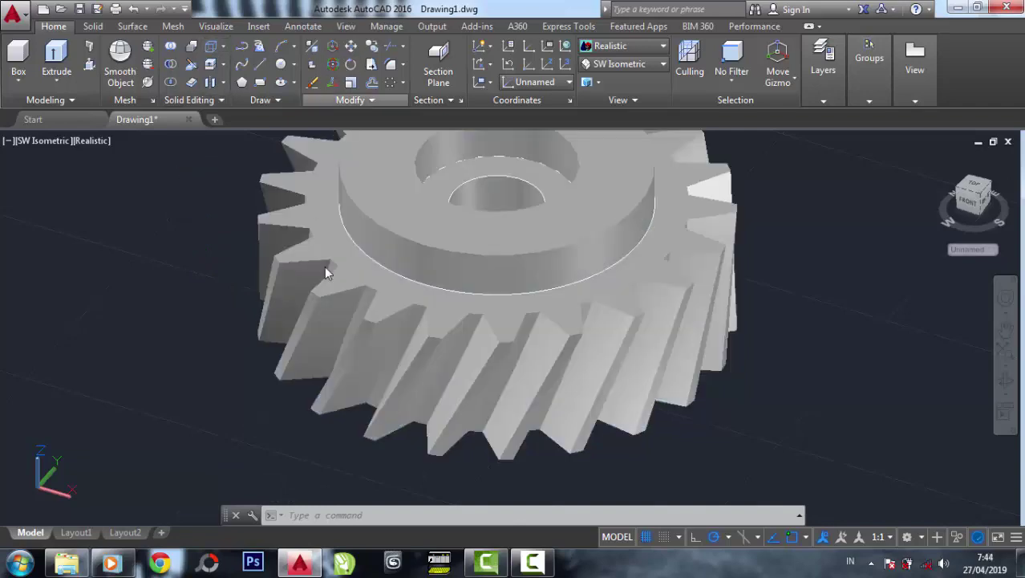
pyautogui.click(329, 259)
pyautogui.press('Return')
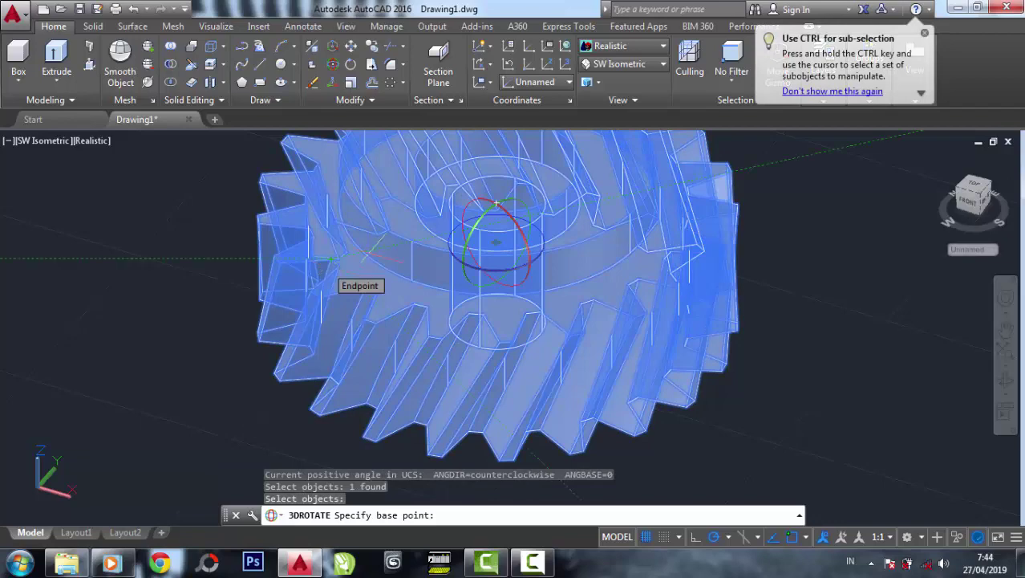
pyautogui.click(498, 205)
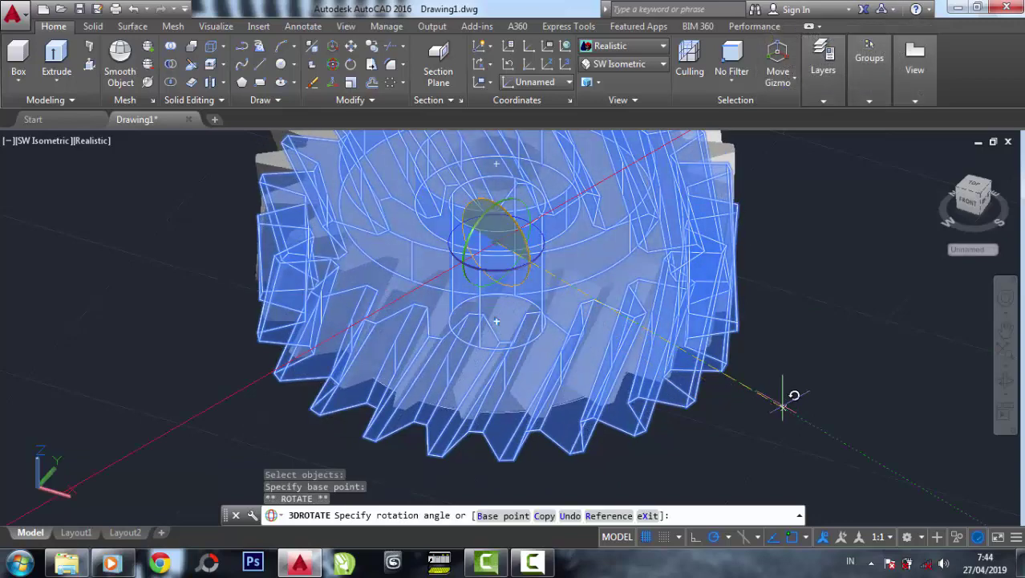
pyautogui.press('Escape')
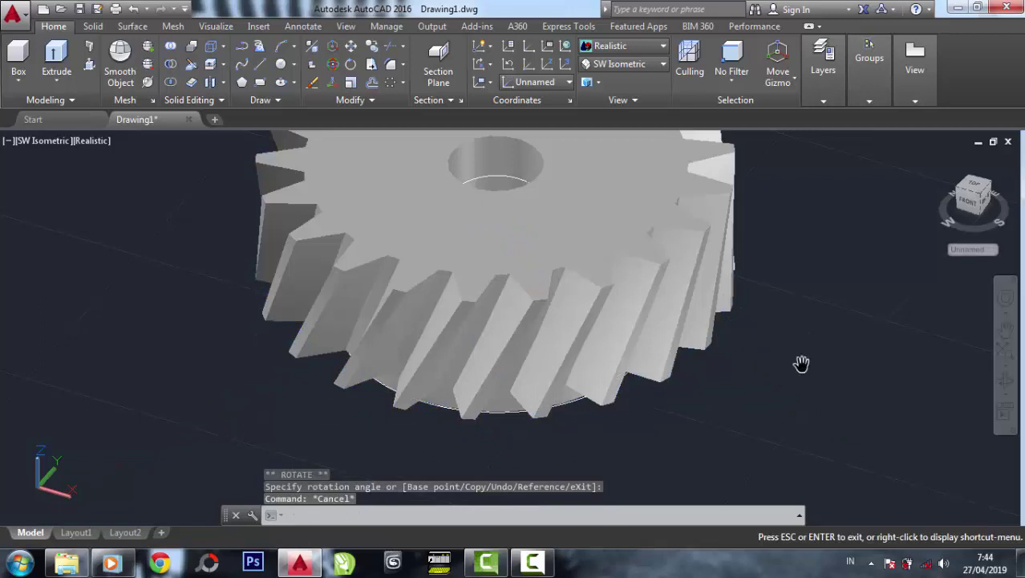
pyautogui.moveTo(798, 360); pyautogui.dragTo(778, 413, button='middle')
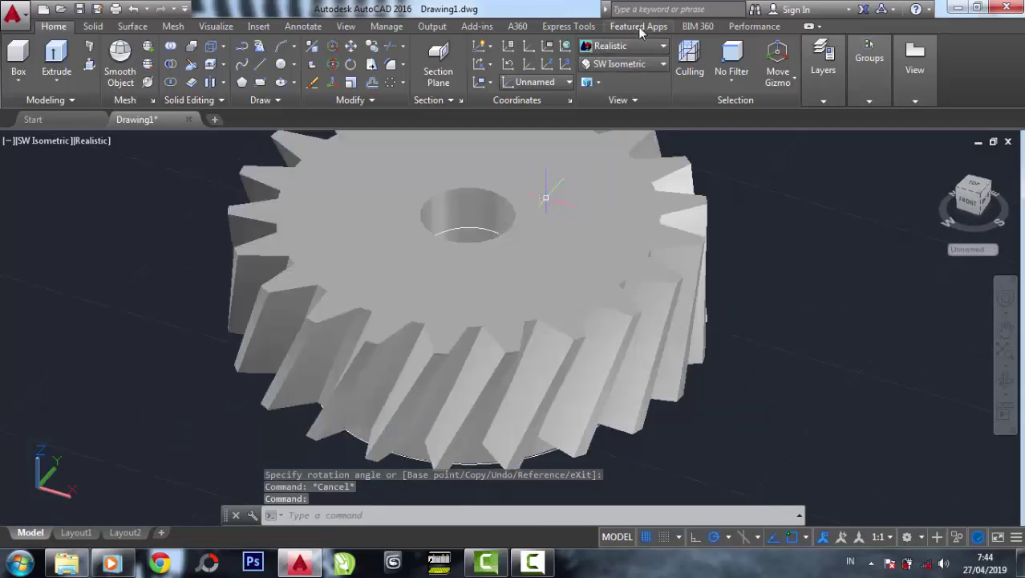
# Switch the display back to 2D Wireframe
pyautogui.click(634, 46)
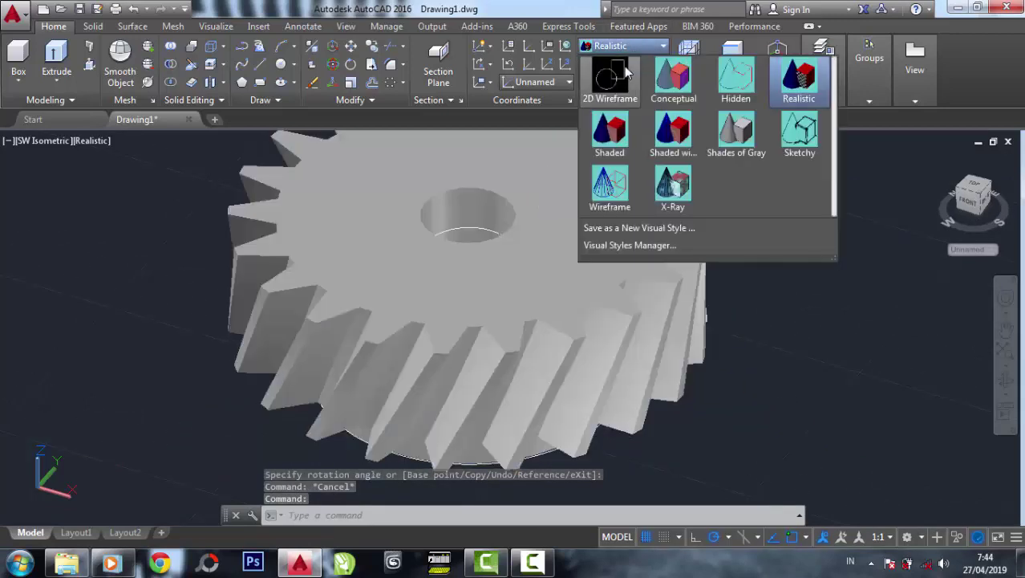
pyautogui.click(624, 67)
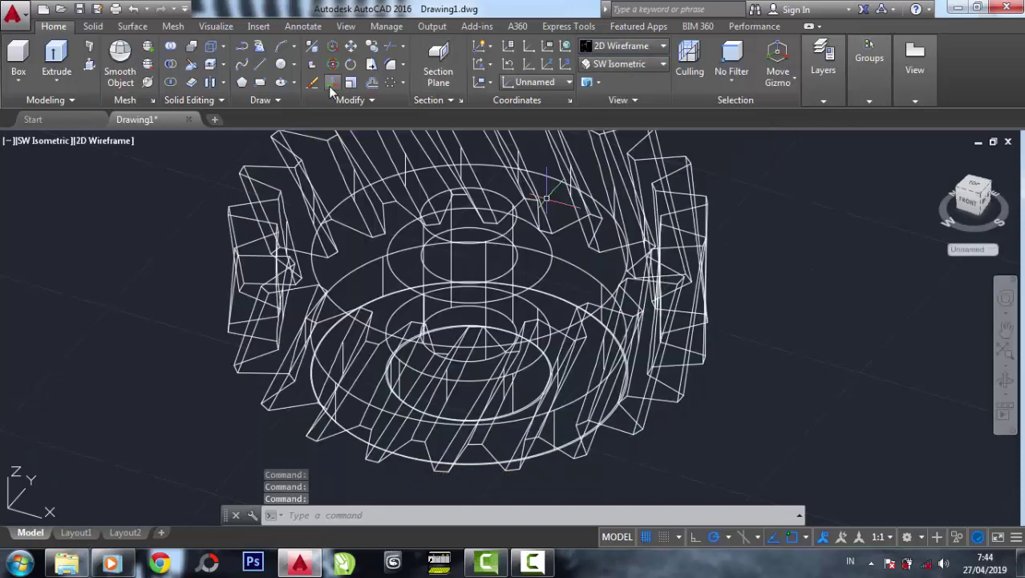
pyautogui.click(93, 68)
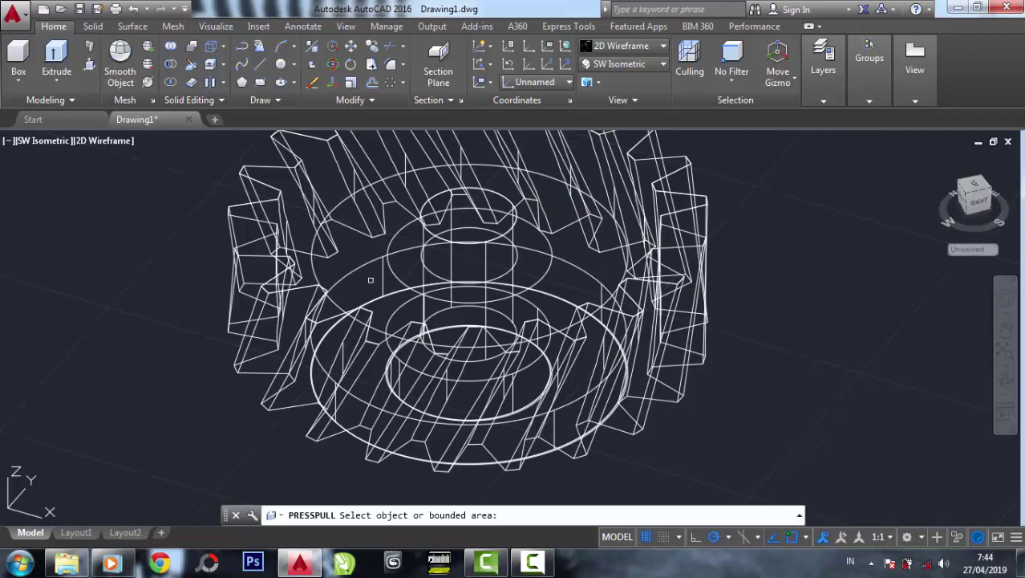
pyautogui.press('Escape')
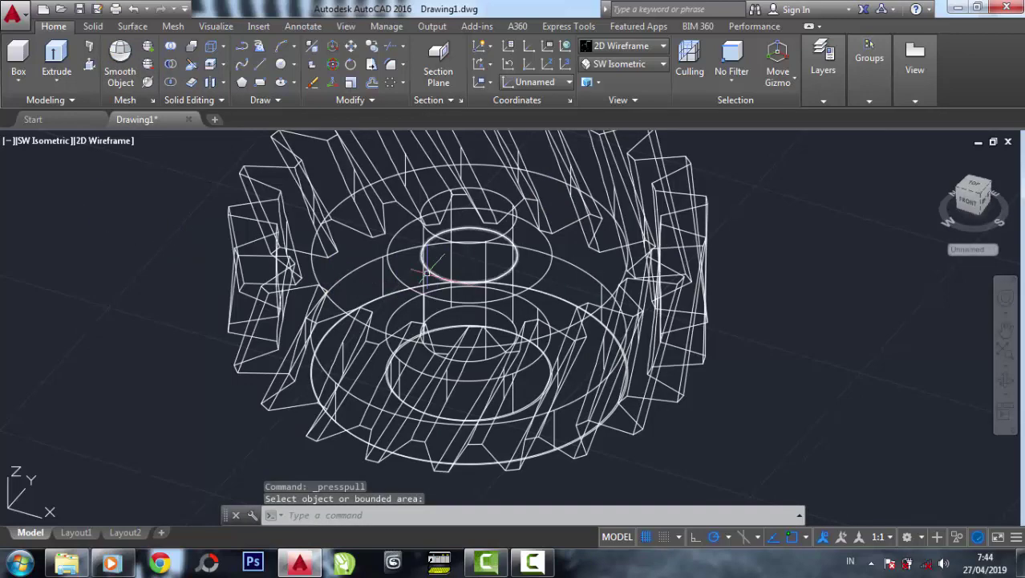
# Move the inner and outer hub circles higher up the bore axis
pyautogui.click(351, 46)
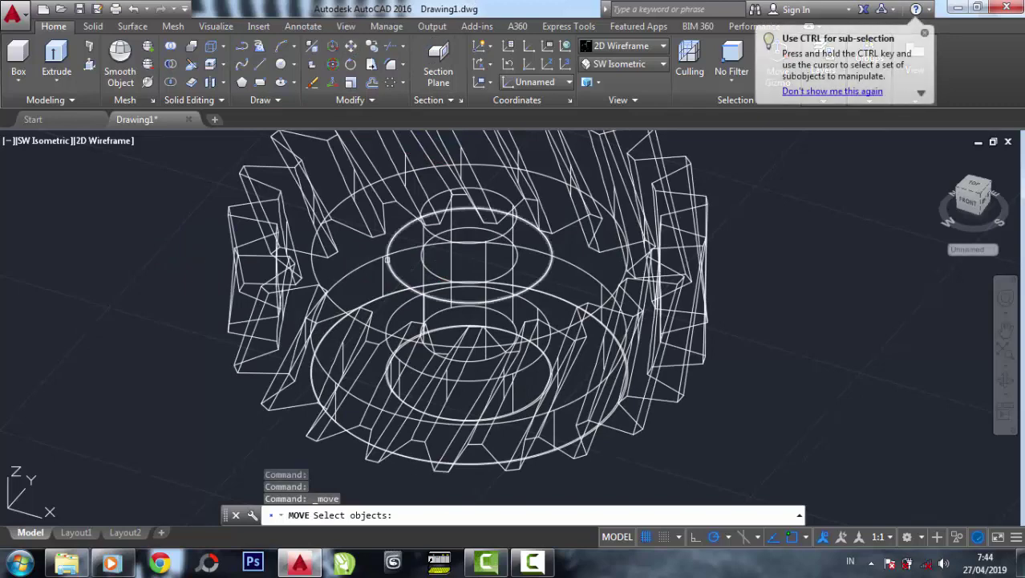
pyautogui.click(390, 261)
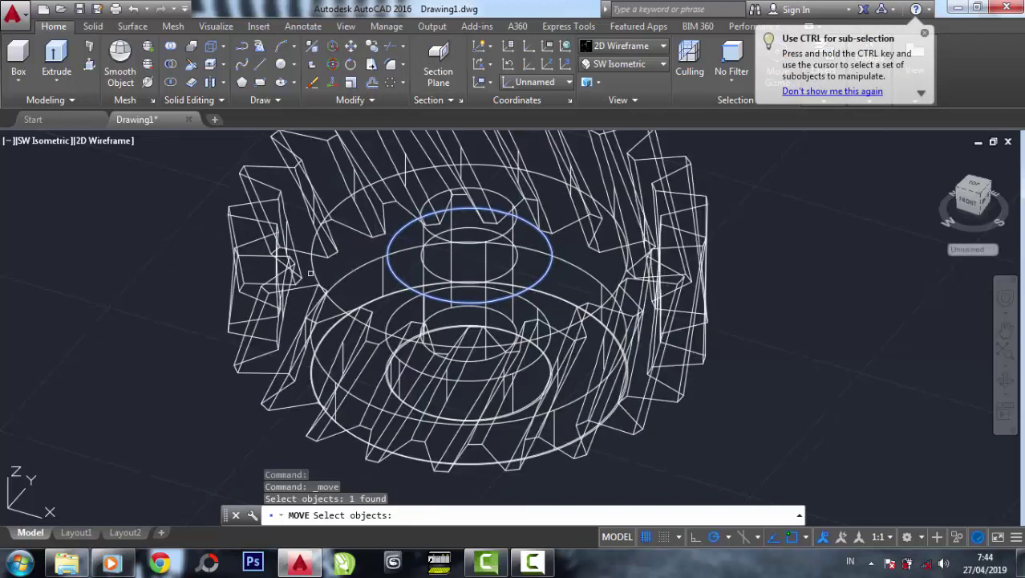
pyautogui.click(312, 273)
pyautogui.press('Return')
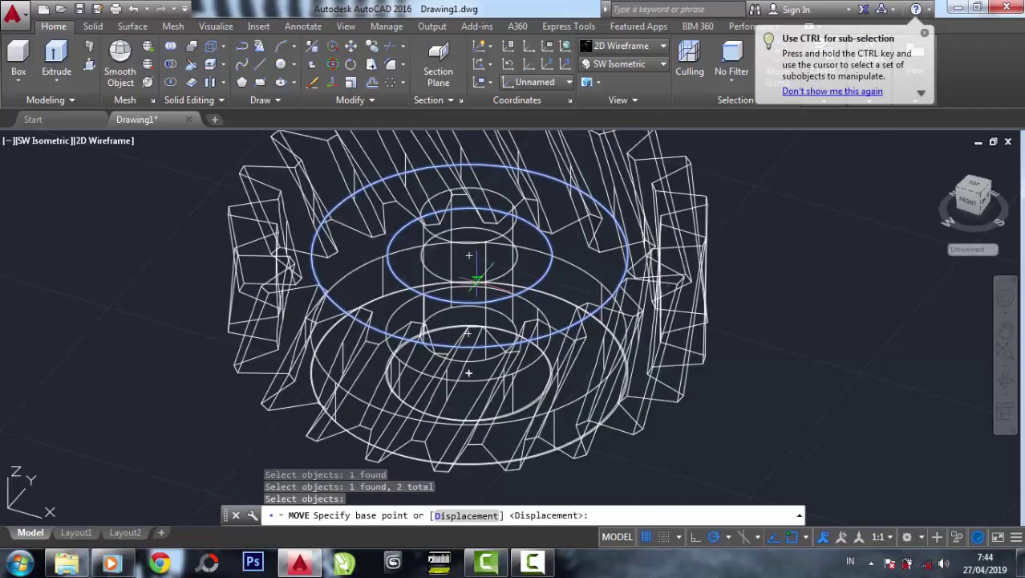
pyautogui.click(468, 255)
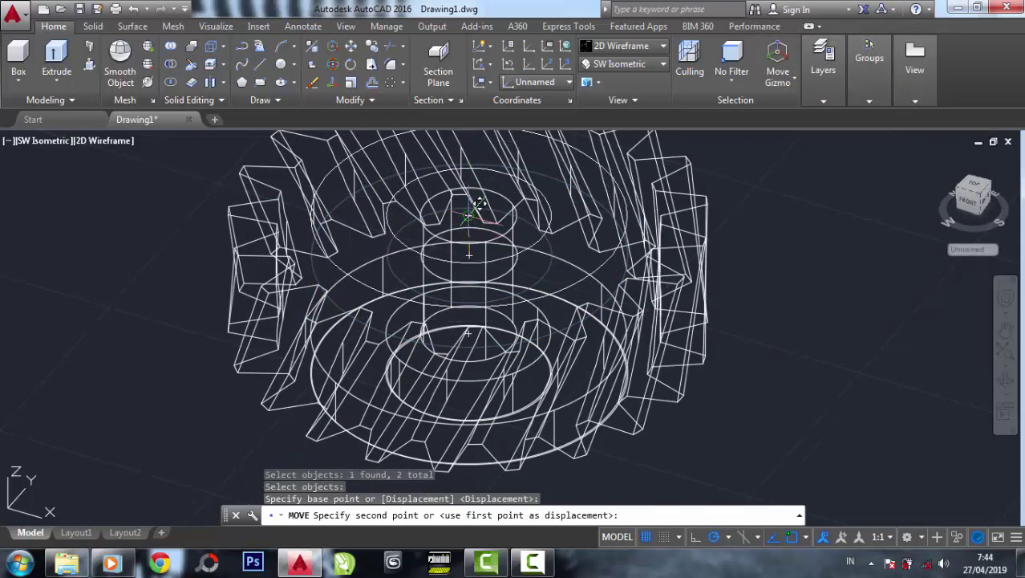
pyautogui.click(469, 213)
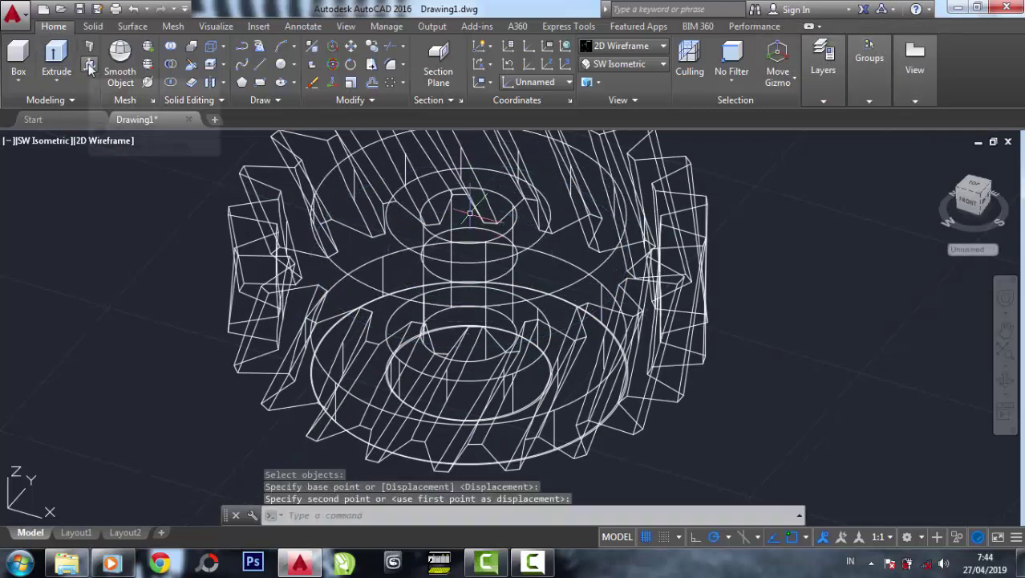
# Press-pull the ring between the moved circles and switch to Realistic shading
pyautogui.hotkey('ctrl', 'shift', 'e')
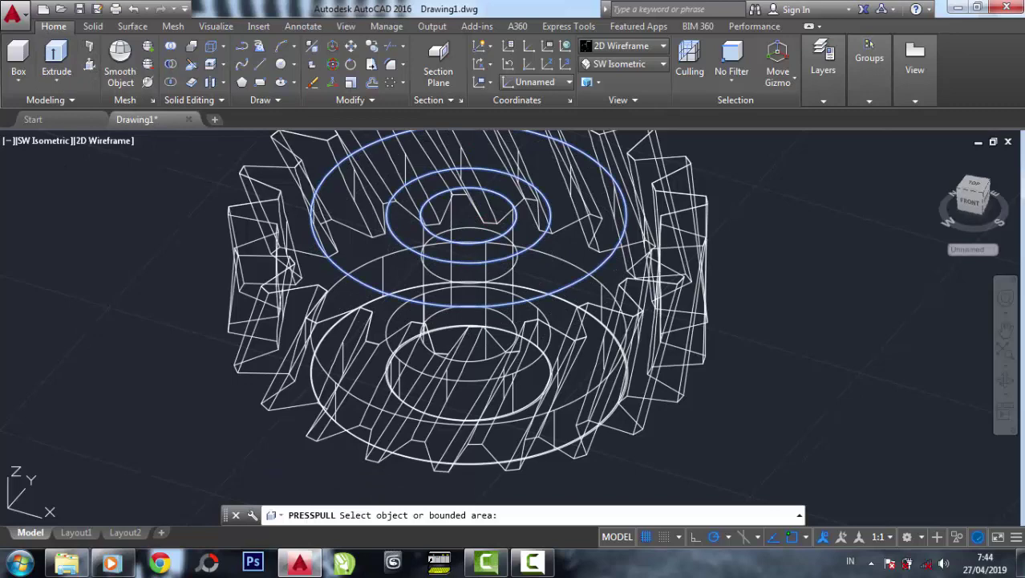
pyautogui.click(377, 228)
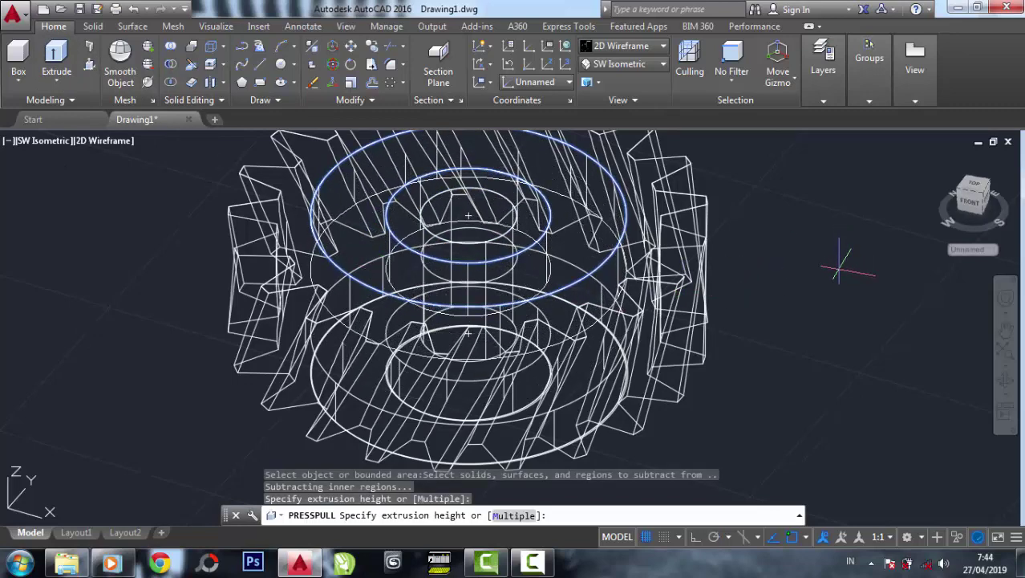
pyautogui.click(829, 265)
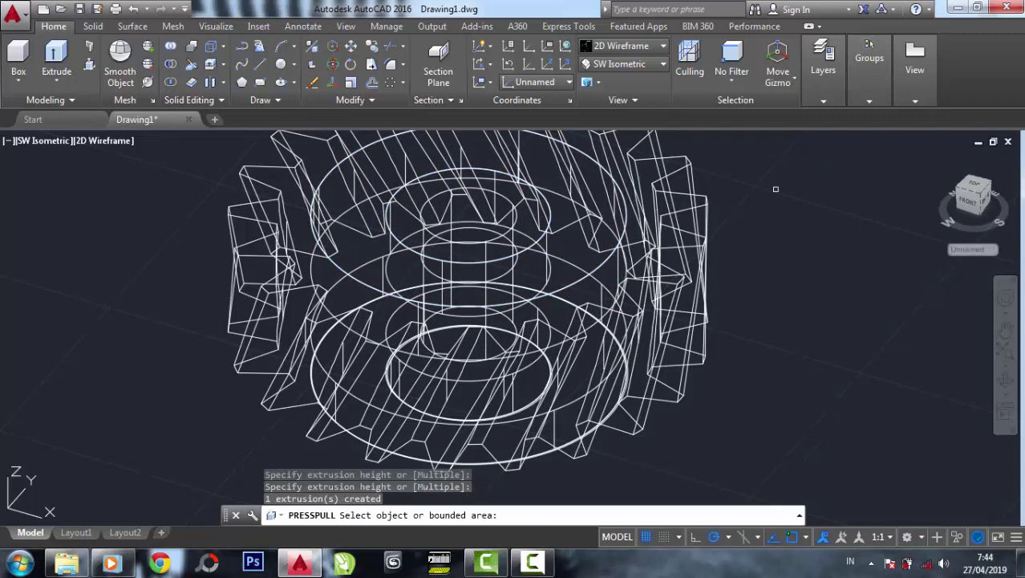
pyautogui.press('Return')
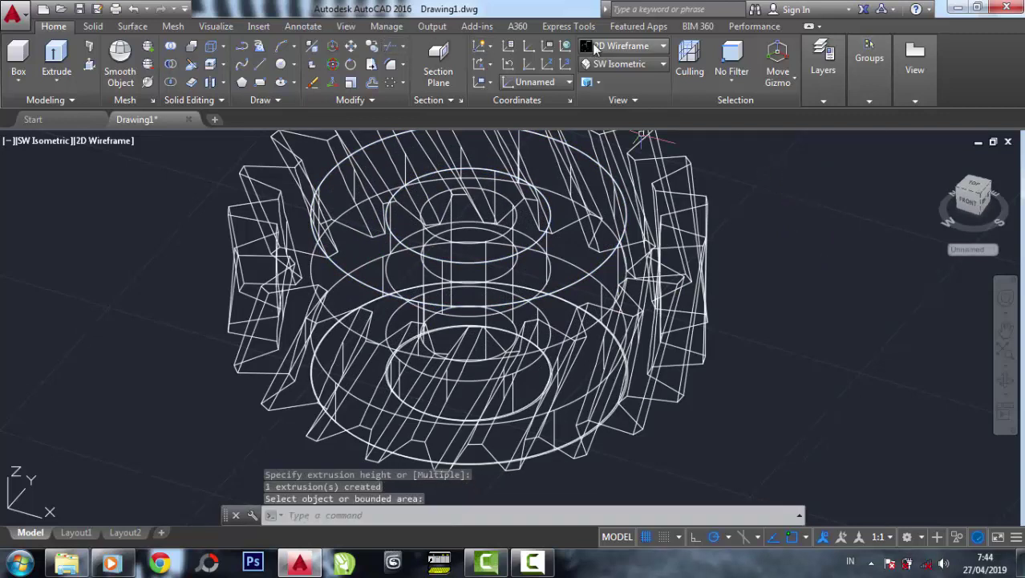
pyautogui.click(634, 46)
pyautogui.click(798, 82)
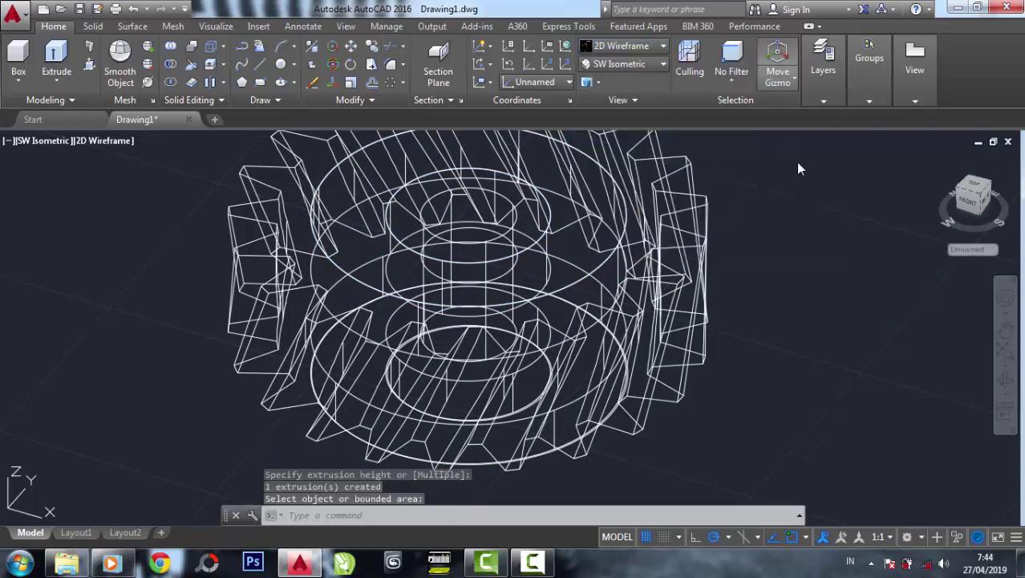
# Fillet the outer circular edge of the recessed ring with radius 5
pyautogui.click(789, 260)
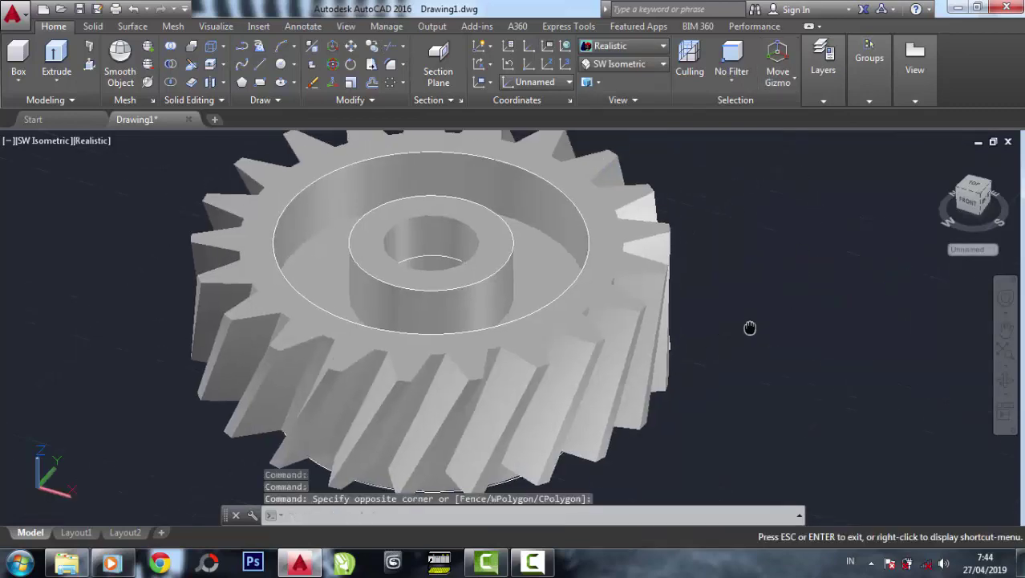
pyautogui.click(554, 223)
pyautogui.press('Escape')
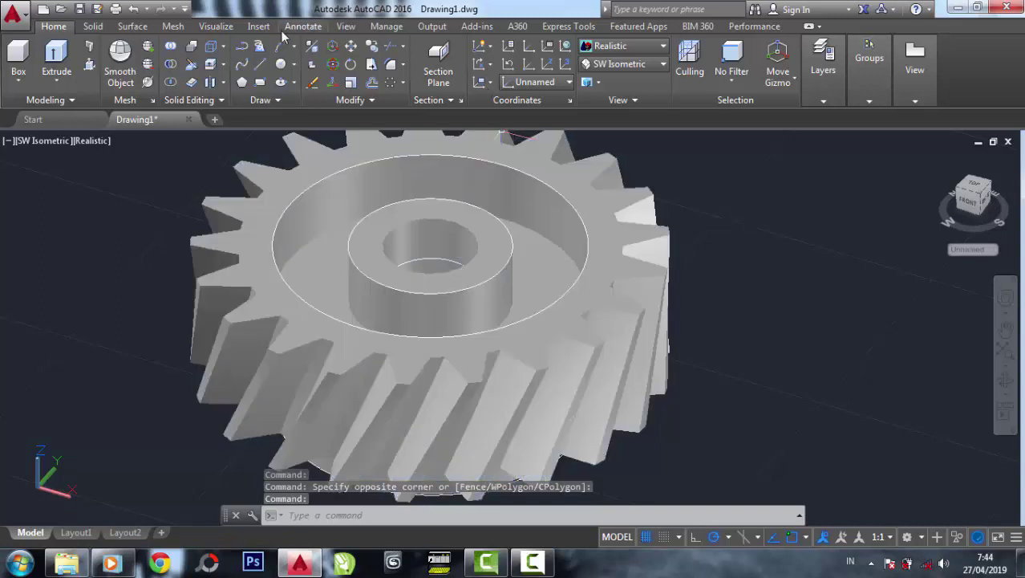
pyautogui.click(403, 66)
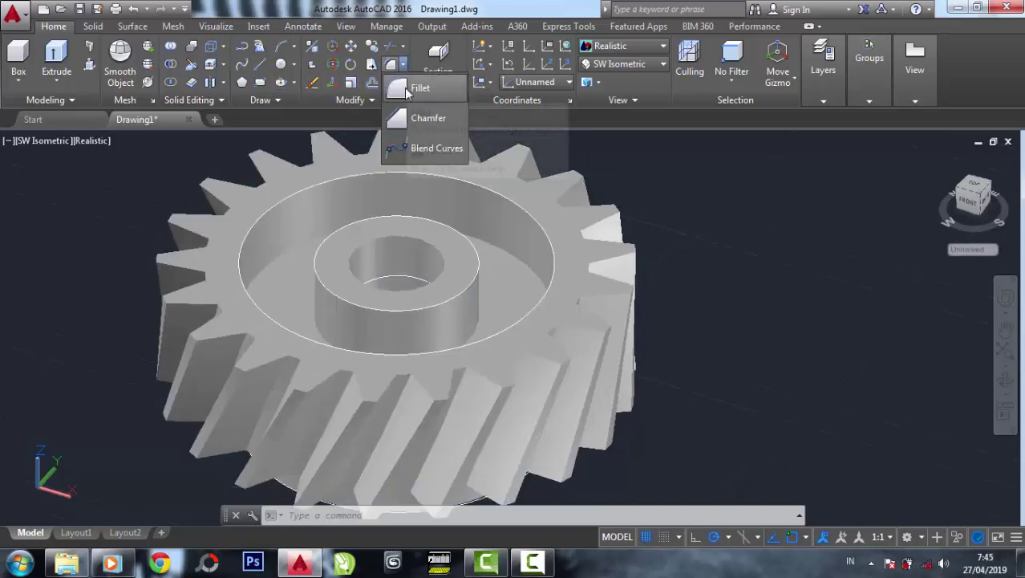
pyautogui.click(413, 88)
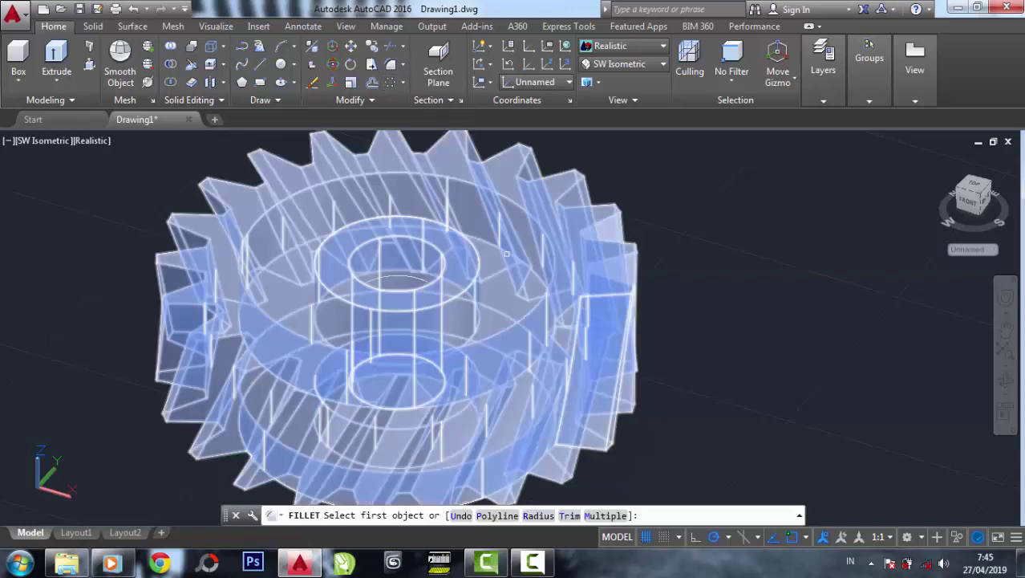
pyautogui.click(508, 252)
pyautogui.write('r')
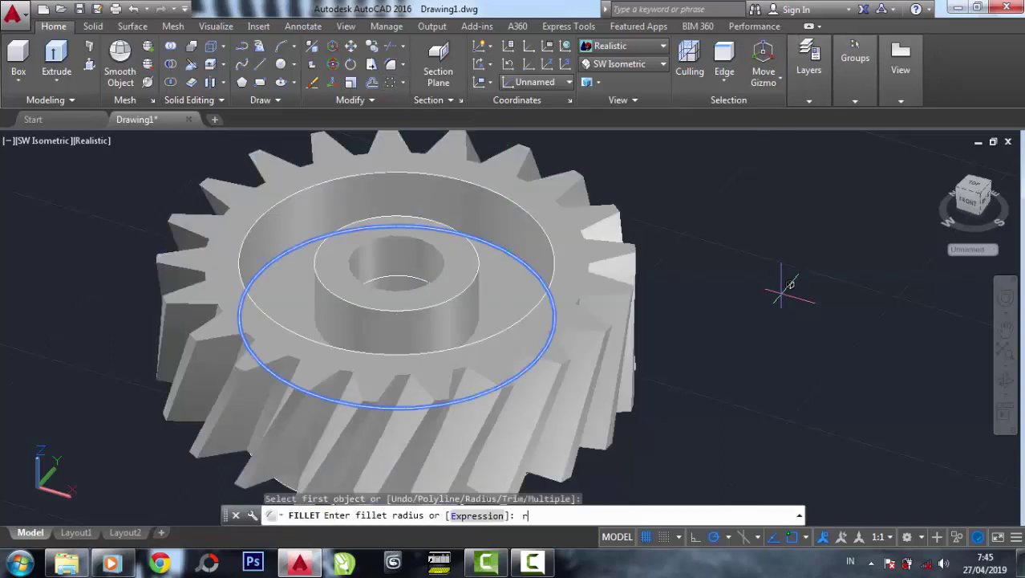
pyautogui.press('Return')
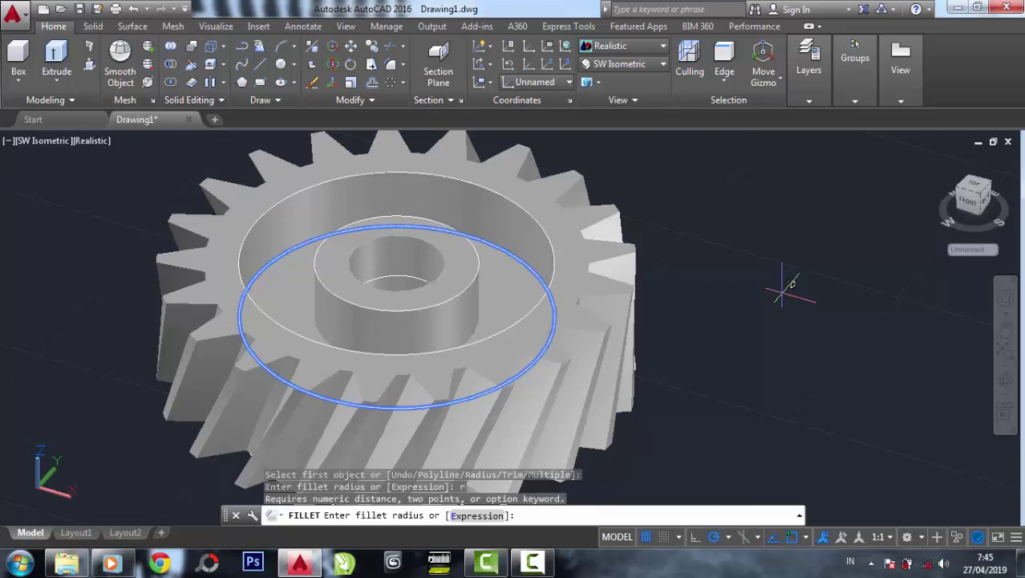
pyautogui.write('5')
pyautogui.press('Return')
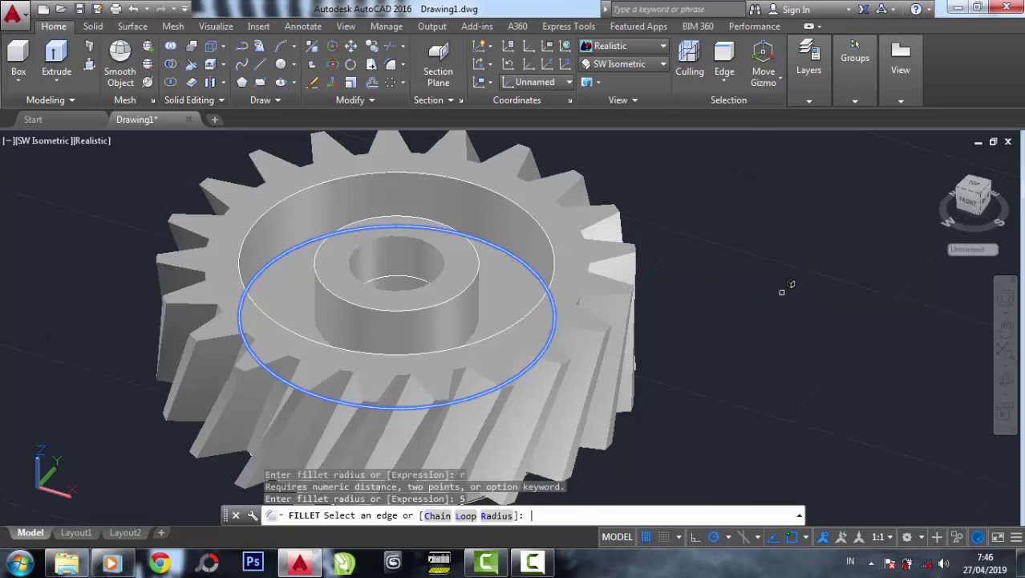
pyautogui.press('Return')
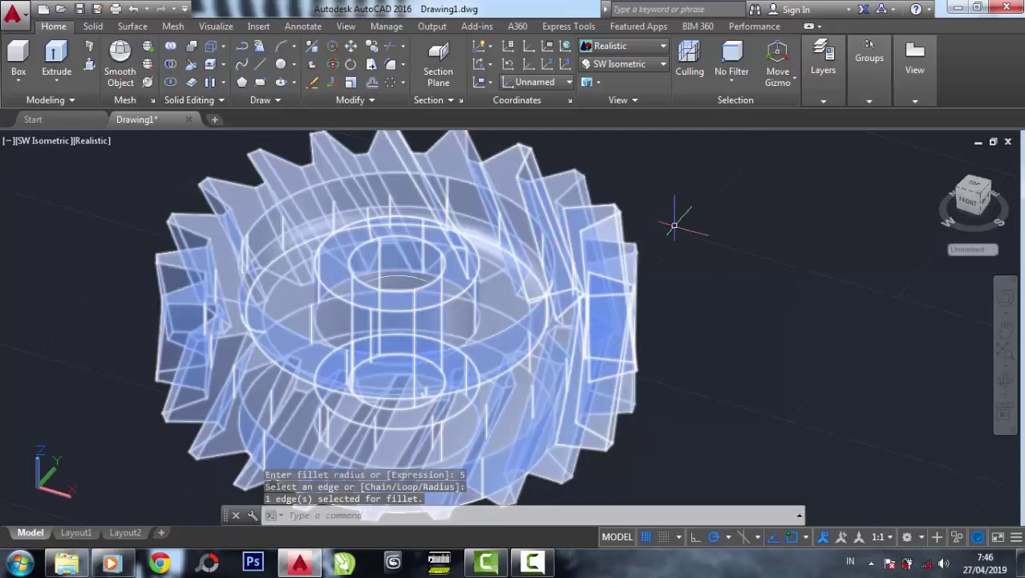
# Apply a radius-2 fillet to the hub's base edge inside the recess, then orbit slightly
pyautogui.click(393, 66)
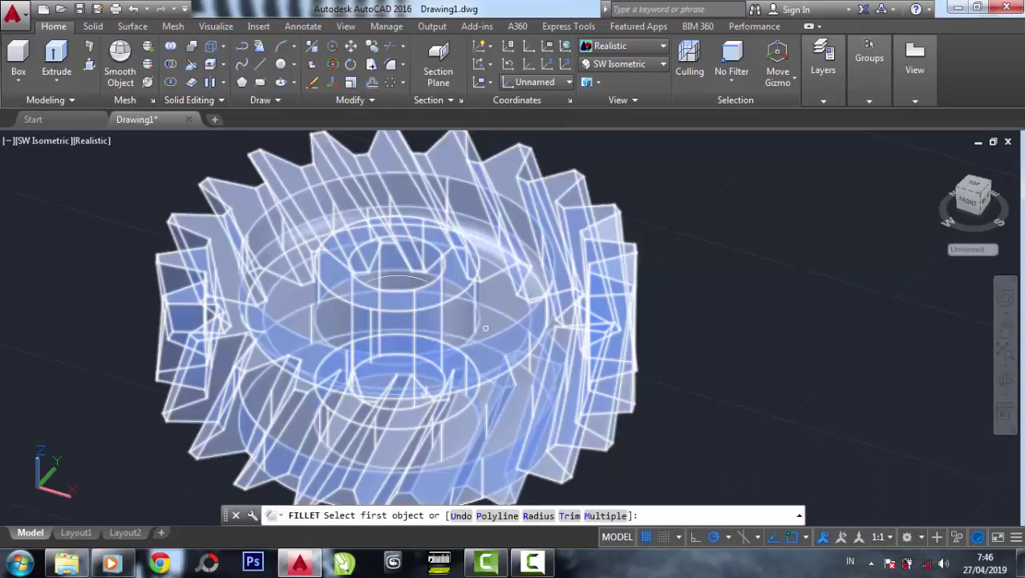
pyautogui.click(475, 324)
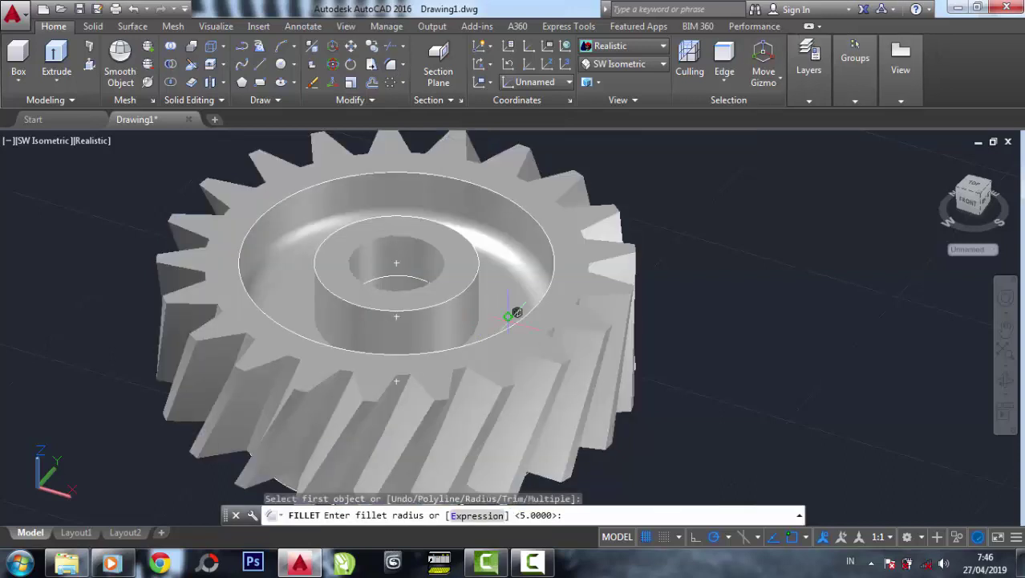
pyautogui.press('Escape')
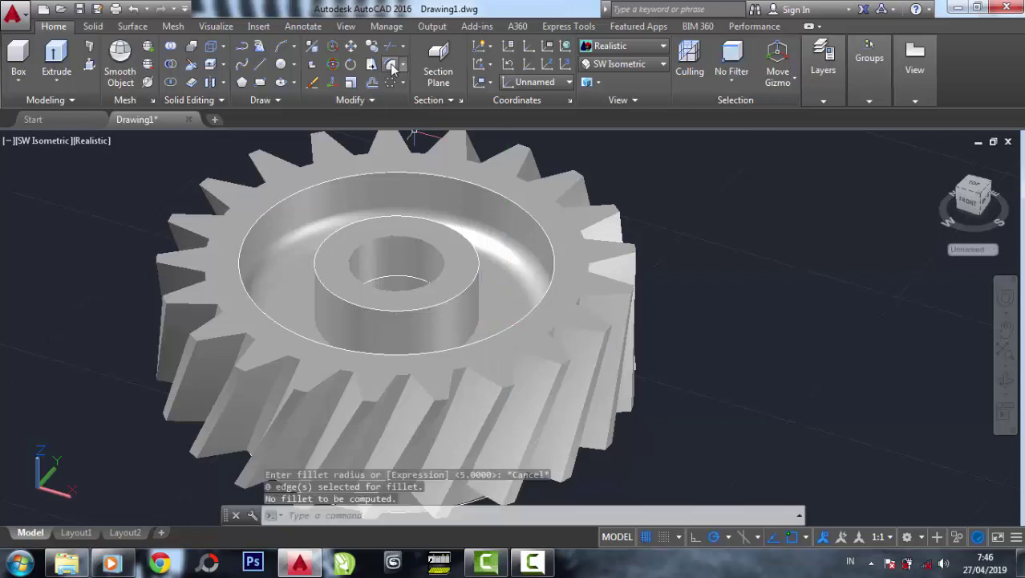
pyautogui.press('Return')
pyautogui.click(481, 321)
pyautogui.write('r')
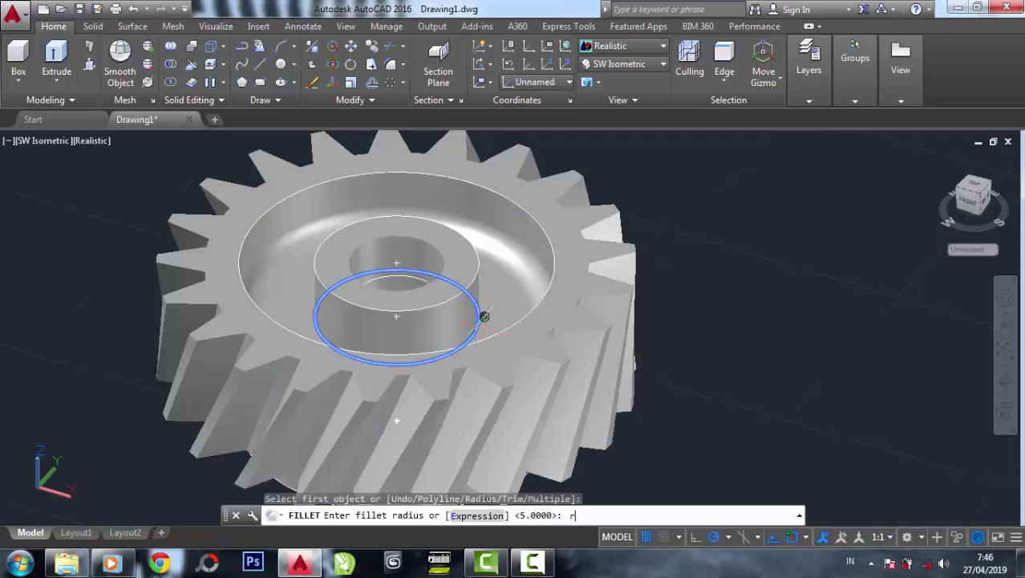
pyautogui.press('Return')
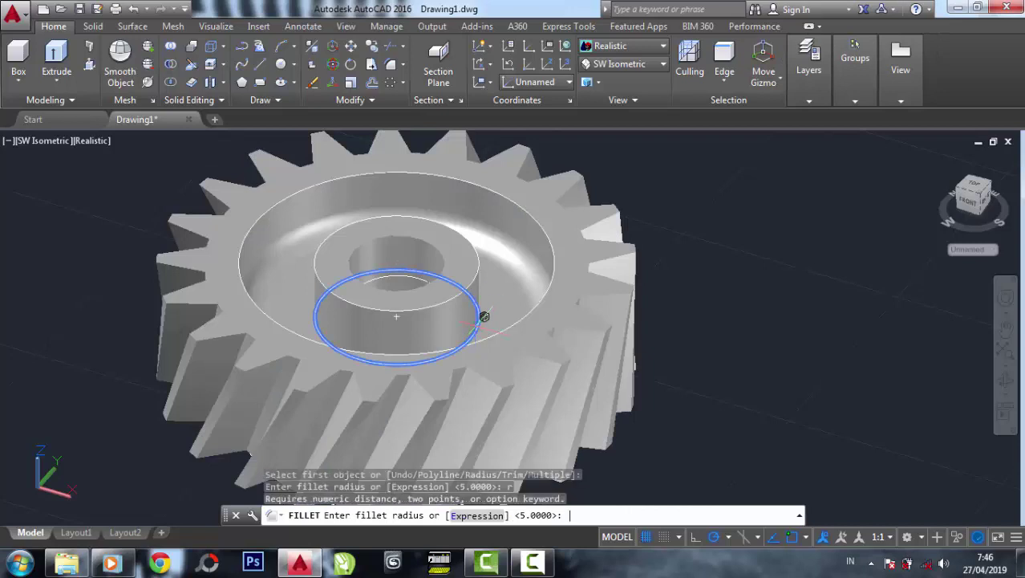
pyautogui.write('2')
pyautogui.press('Return')
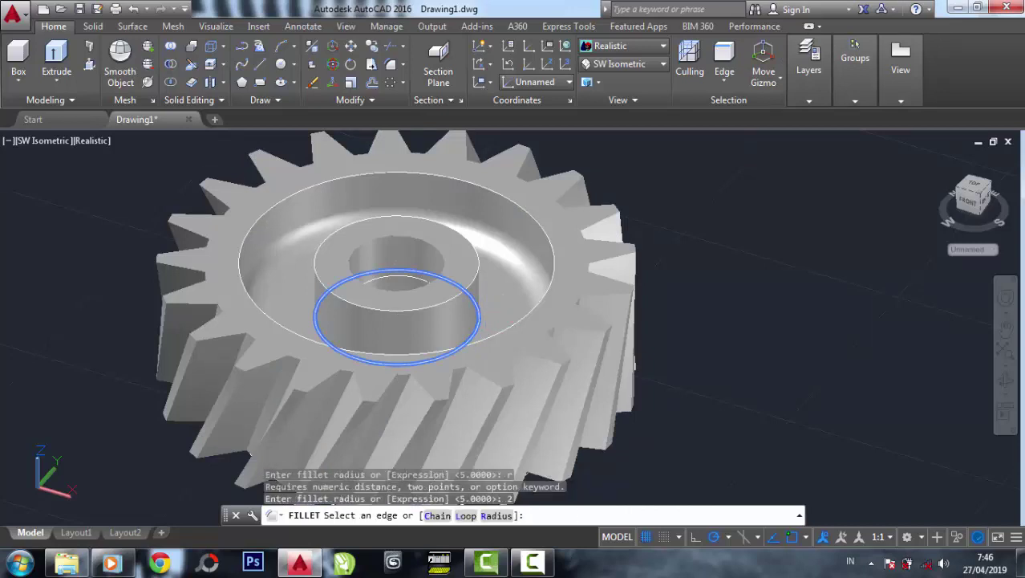
pyautogui.press('Return')
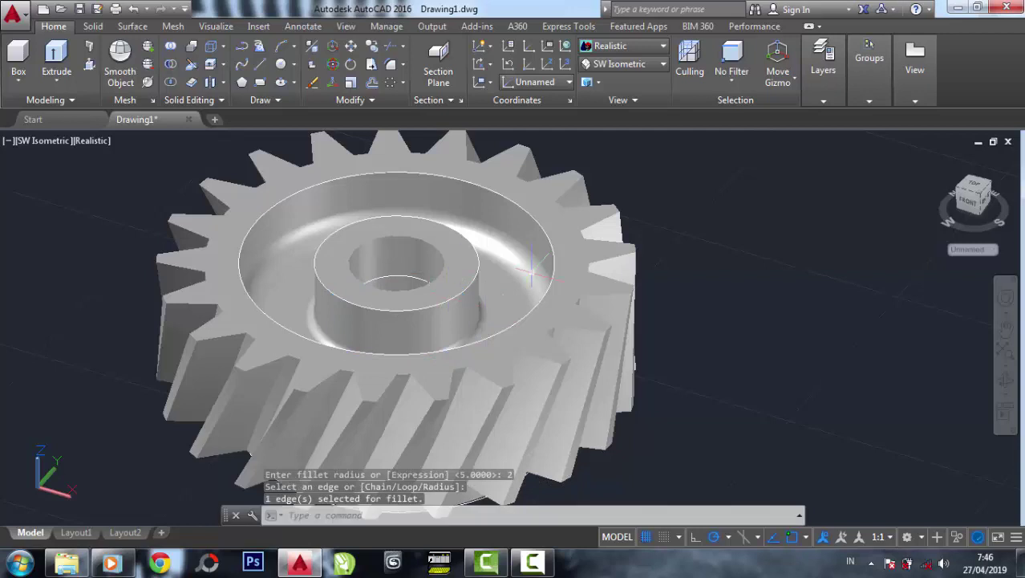
pyautogui.moveTo(711, 235)
pyautogui.keyDown('shift'); pyautogui.mouseDown(button='middle')
pyautogui.moveTo(711, 250)
pyautogui.moveTo(573, 225)
pyautogui.mouseUp(button='middle'); pyautogui.keyUp('shift')
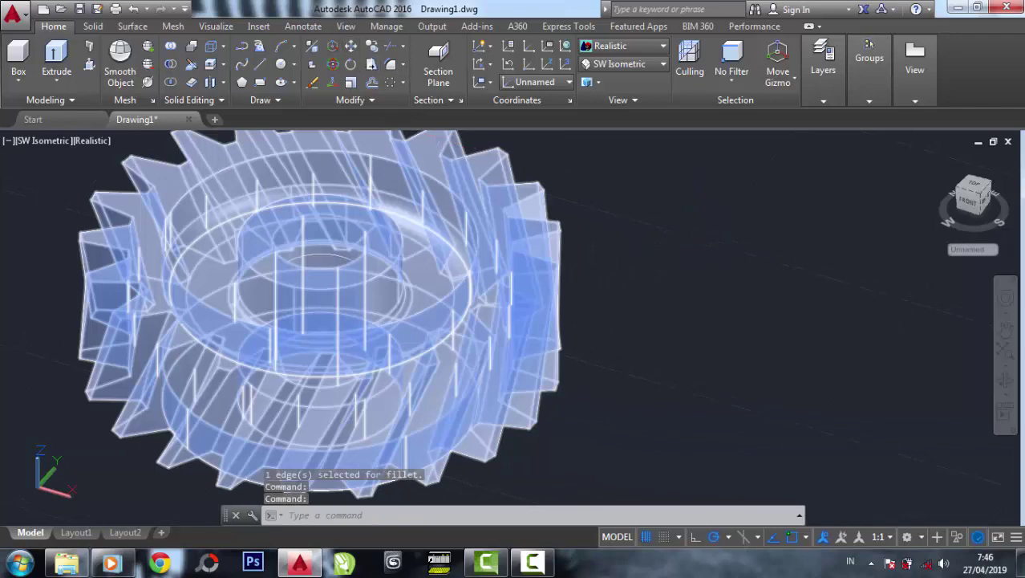
# Move the gear solid away from the outline circles using M
pyautogui.write('m')
pyautogui.press('Return')
pyautogui.click(447, 328)
pyautogui.press('Return')
pyautogui.click(450, 325)
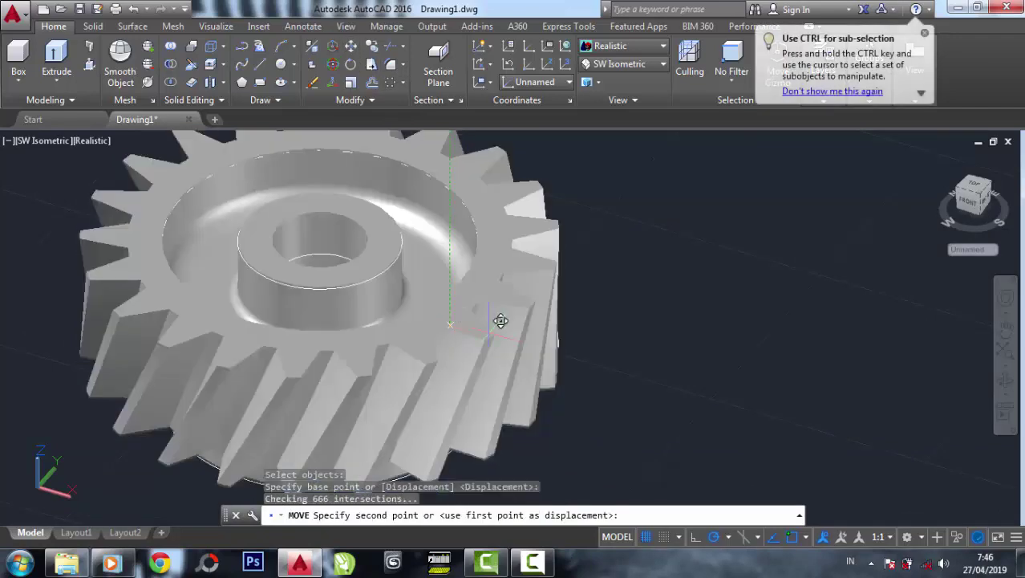
pyautogui.moveTo(668, 323); pyautogui.dragTo(569, 363, button='middle')
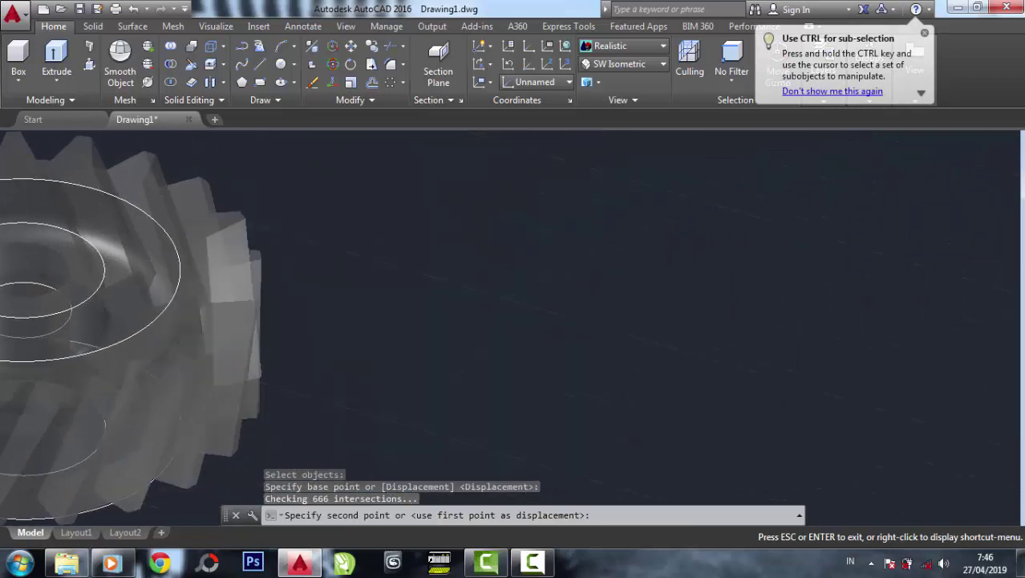
pyautogui.press('Escape')
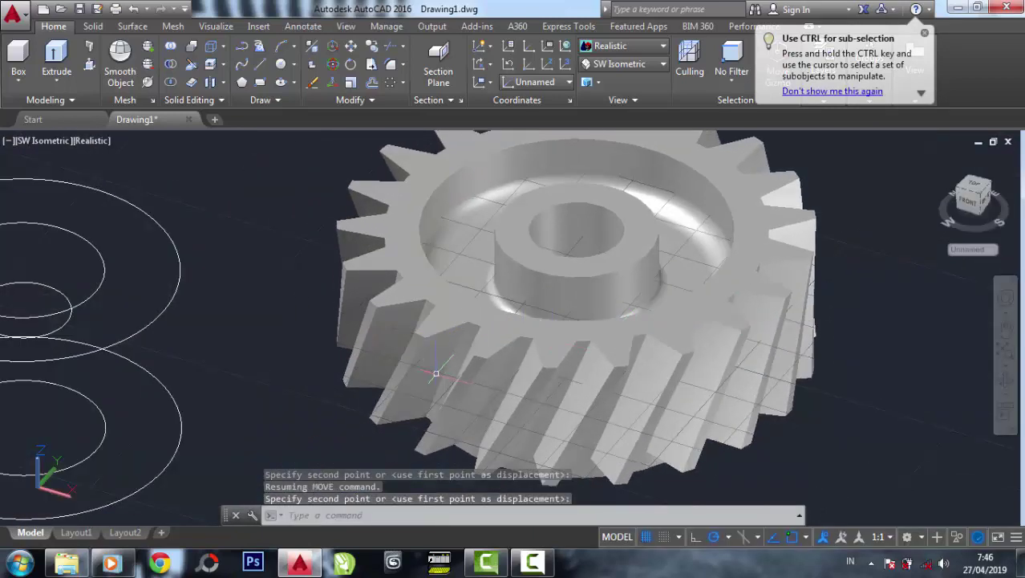
pyautogui.scroll(-3, 436, 373)
pyautogui.scroll(-2, 513, 264)
pyautogui.scroll(1, 529, 277)
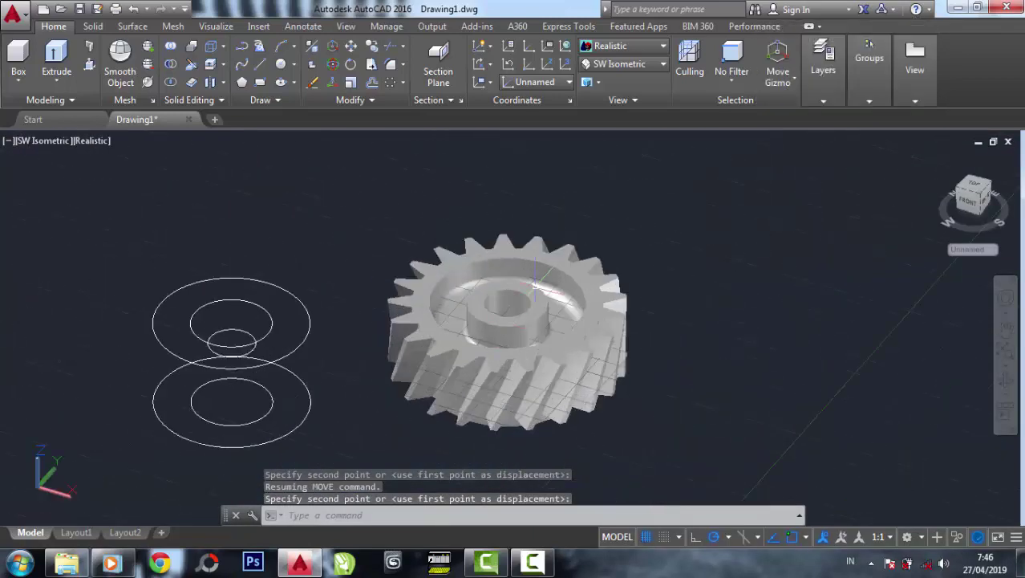
pyautogui.scroll(4, 539, 282)
pyautogui.scroll(1, 515, 313)
pyautogui.scroll(3, 513, 309)
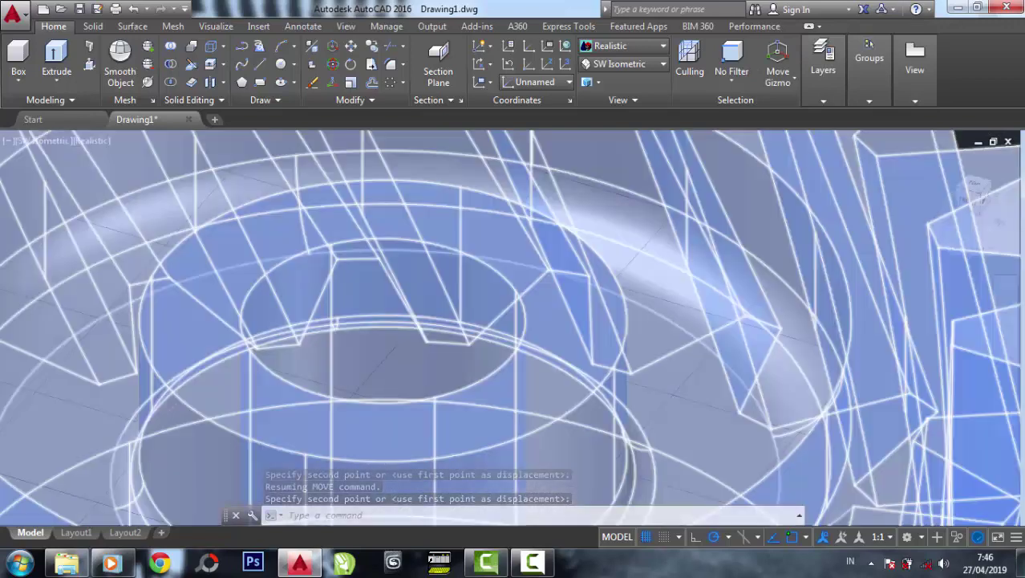
pyautogui.scroll(-5, 506, 295)
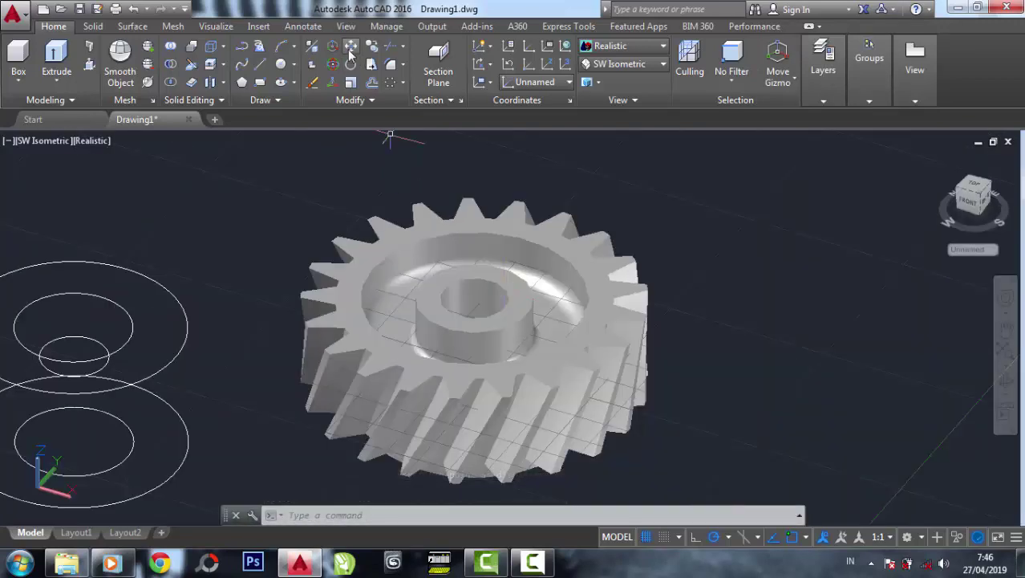
# Start 3D Rotate on the gear and pick the rotation axis point
pyautogui.click(375, 384)
pyautogui.press('Return')
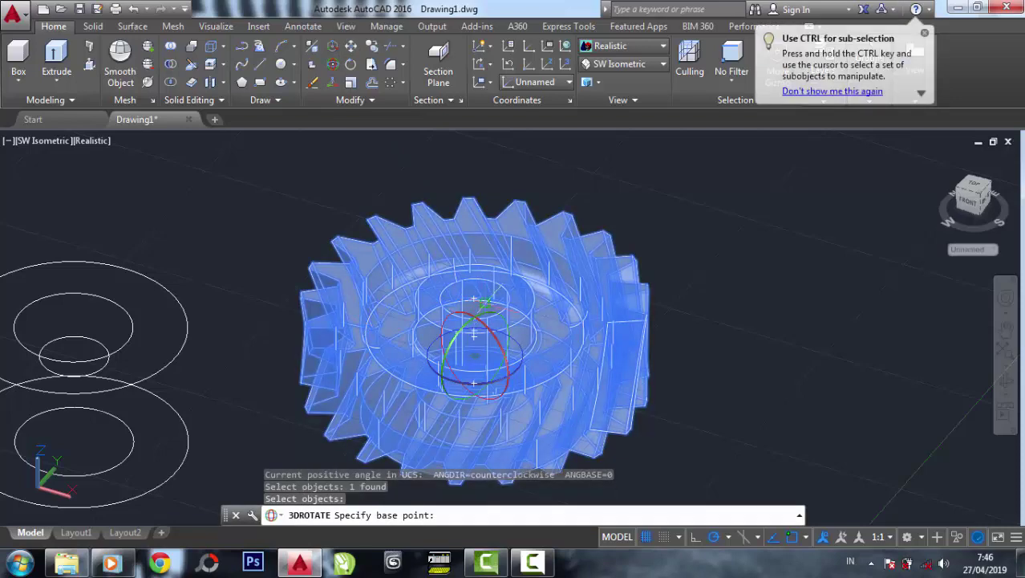
pyautogui.click(481, 325)
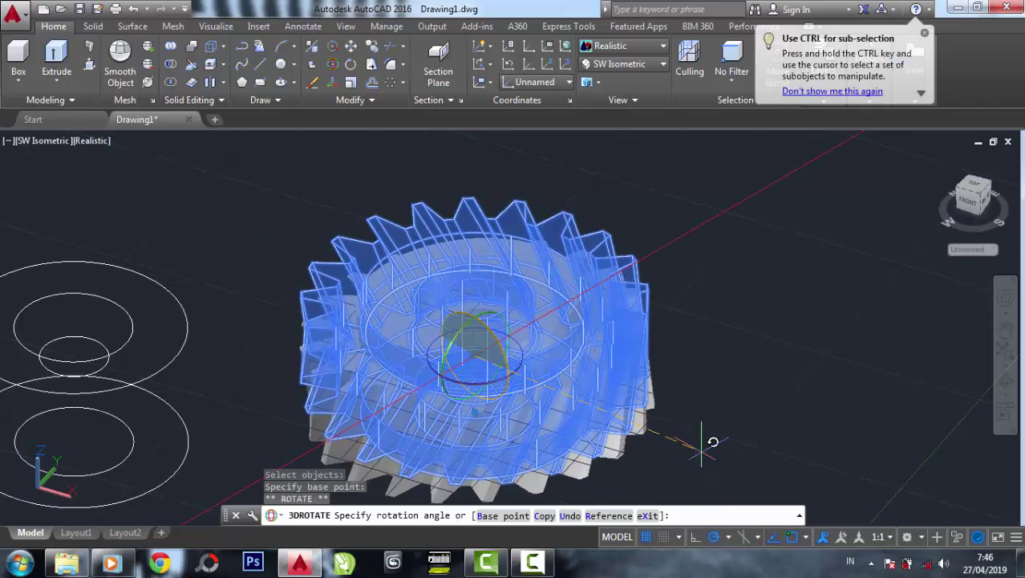
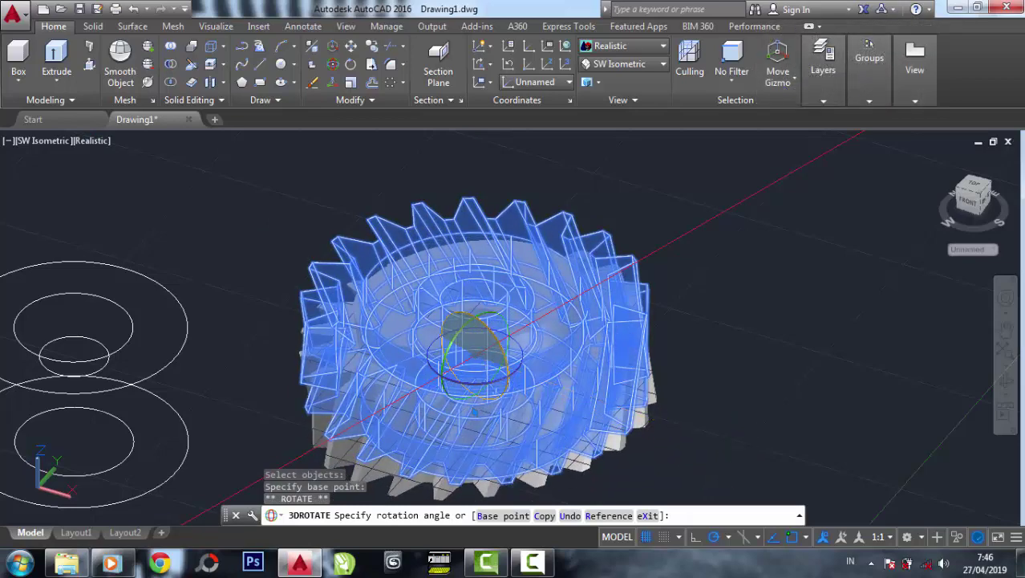
# Pick the rotation angle that flips the gear hub-side up, then end 3DROTATE
pyautogui.moveTo(737, 443); pyautogui.dragTo(656, 374, button='middle')
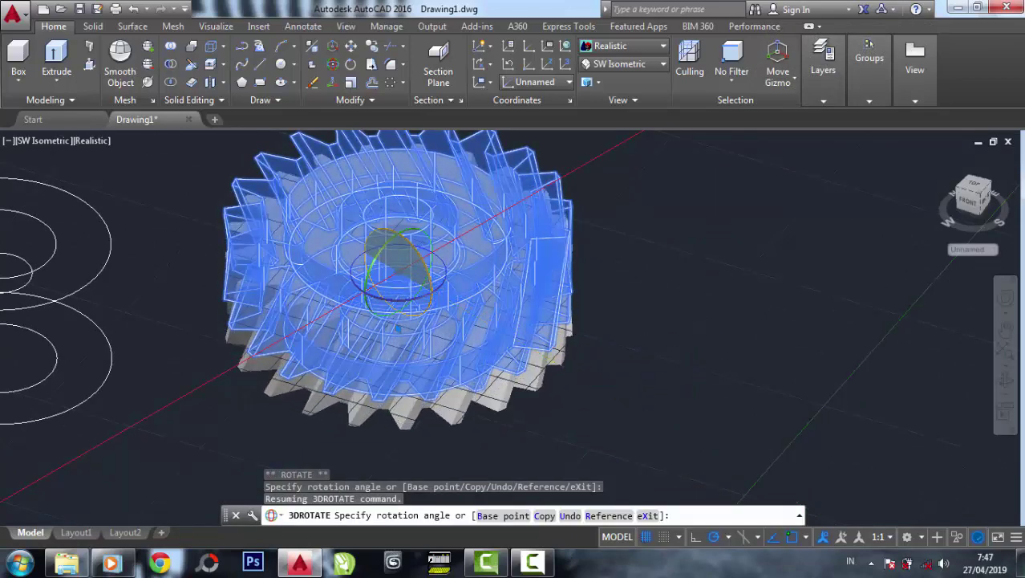
pyautogui.click(696, 449)
pyautogui.press('Escape')
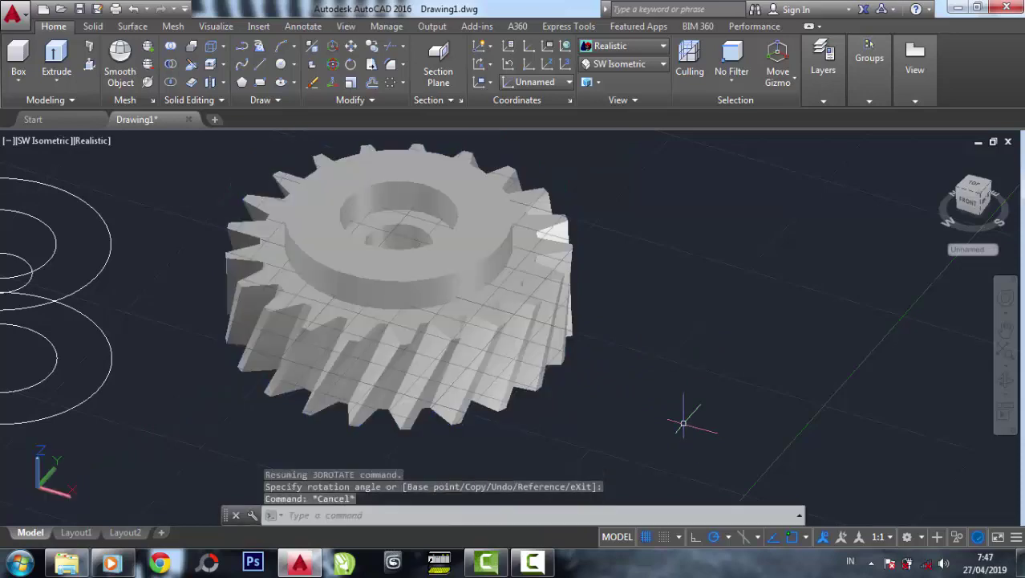
pyautogui.scroll(3, 427, 188)
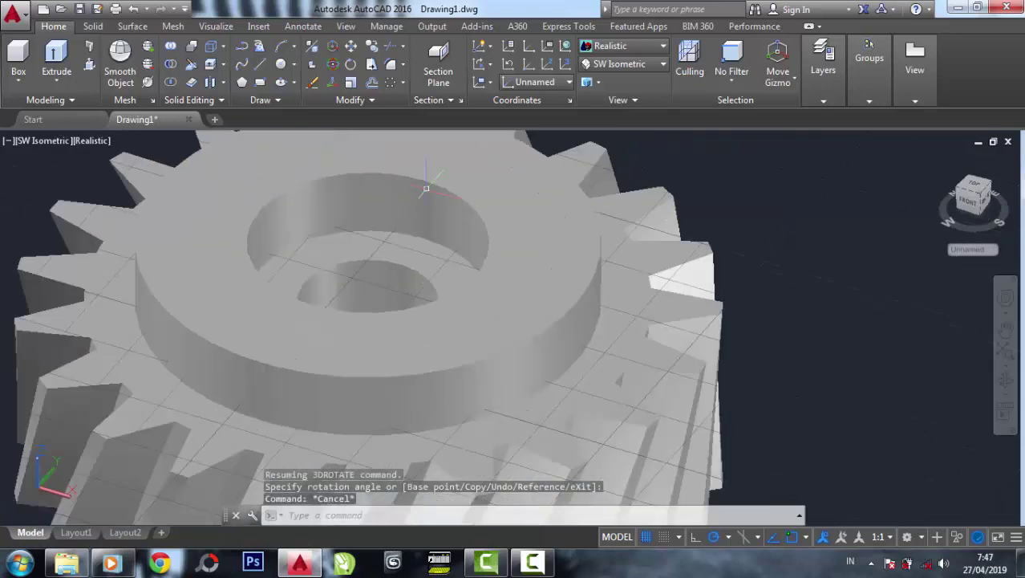
# Fillet the edge at the floor of the hub recess with radius 2
pyautogui.click(392, 67)
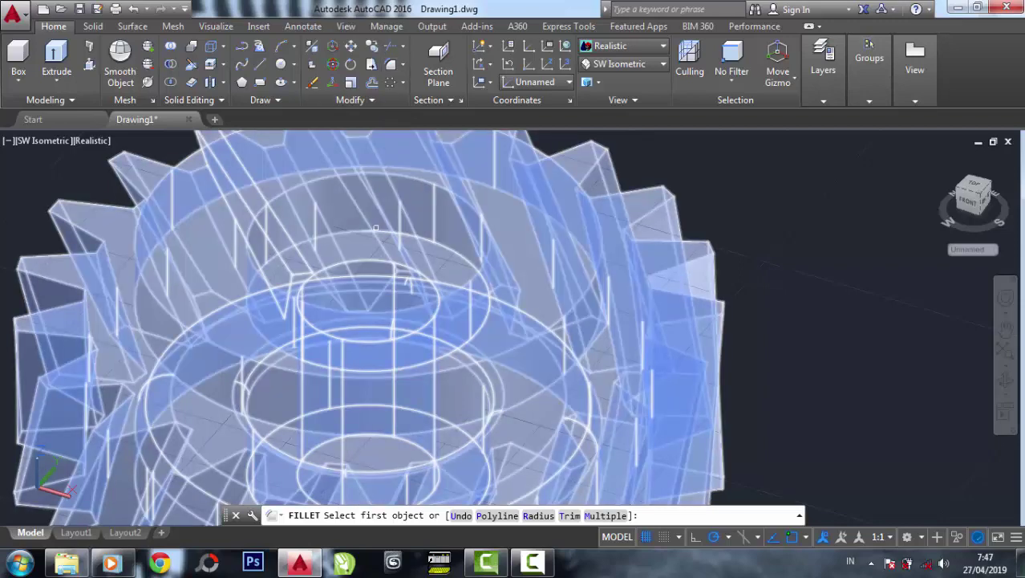
pyautogui.click(373, 230)
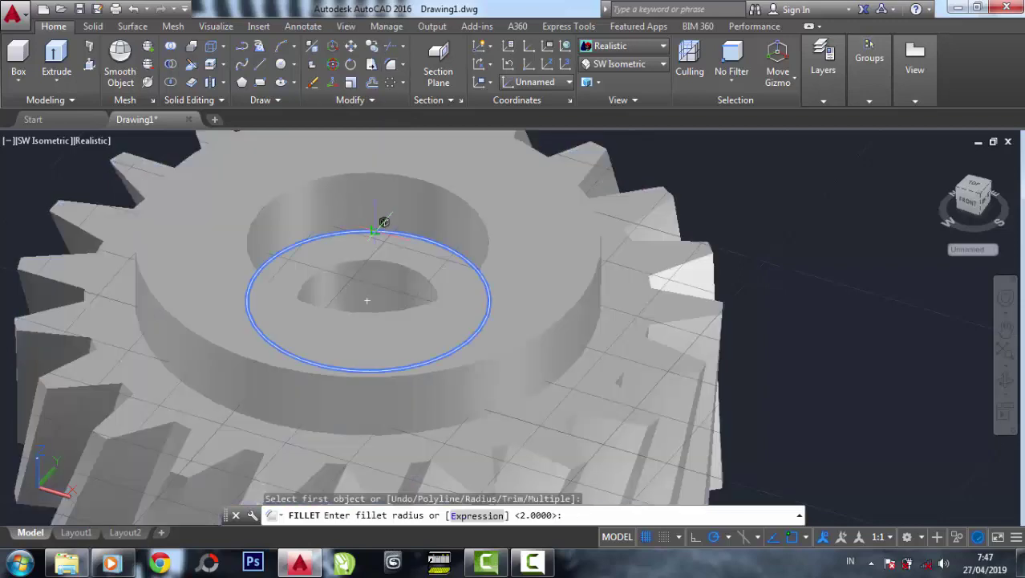
pyautogui.rightClick(375, 231)
pyautogui.click(401, 236)
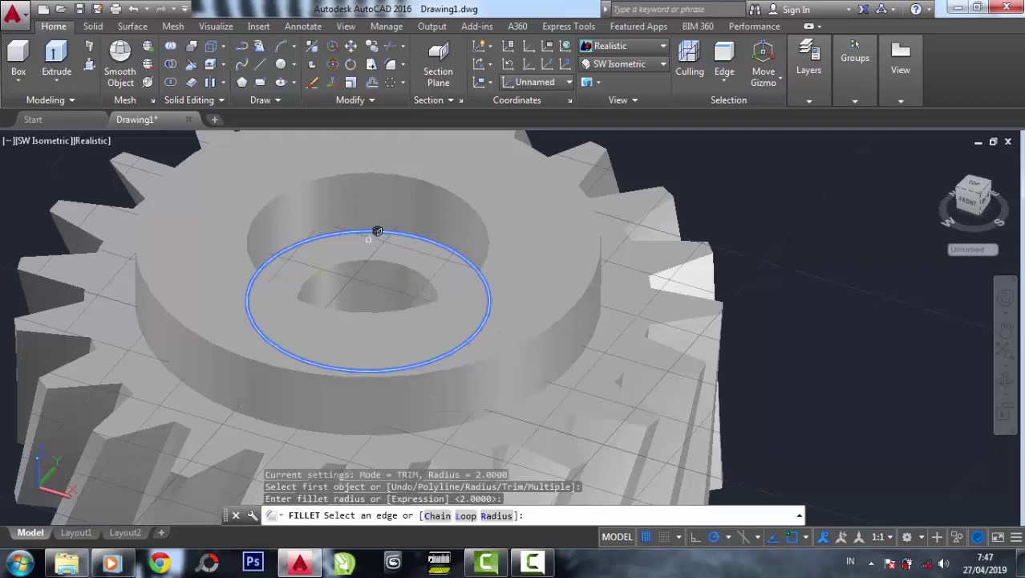
pyautogui.rightClick(368, 239)
pyautogui.click(386, 253)
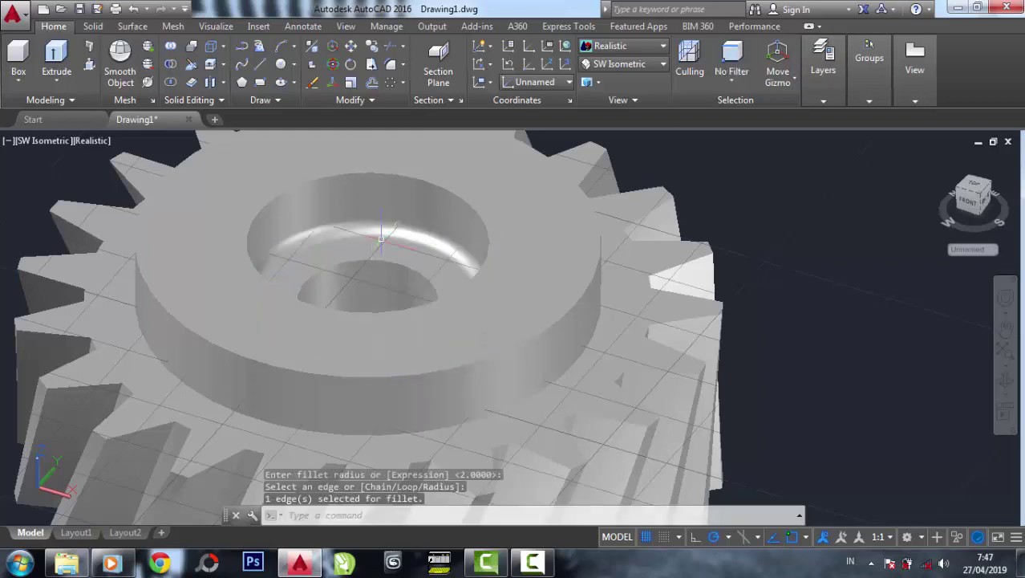
# Fillet the outer rim edge of the hub ring with radius 5
pyautogui.click(390, 64)
pyautogui.write('r')
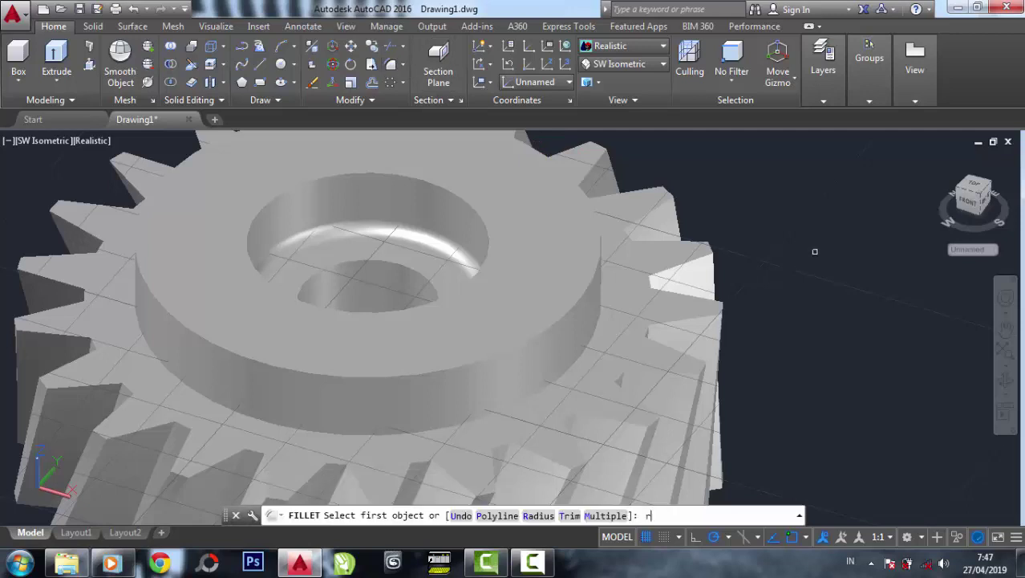
pyautogui.press('Return')
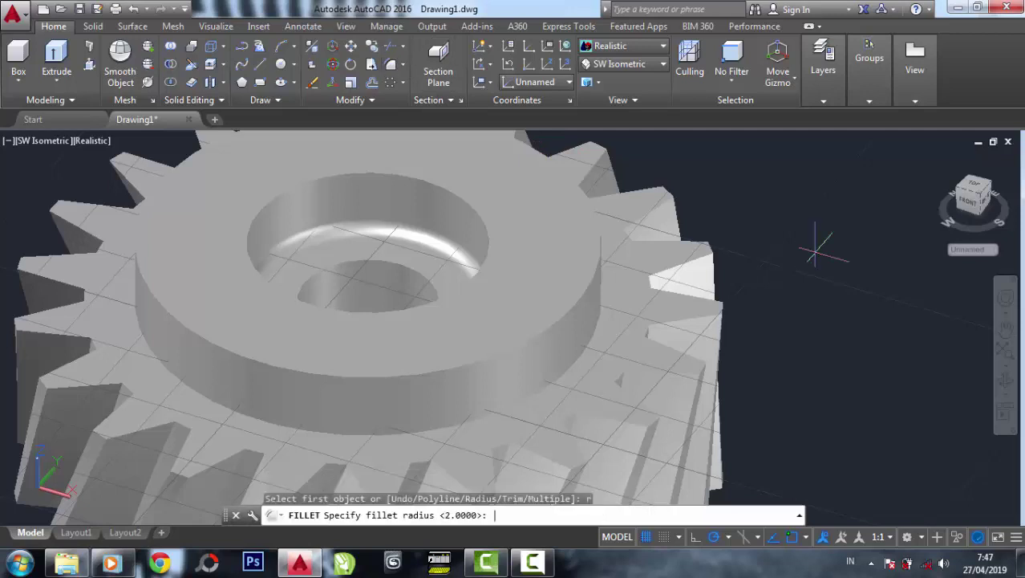
pyautogui.write('5')
pyautogui.press('Return')
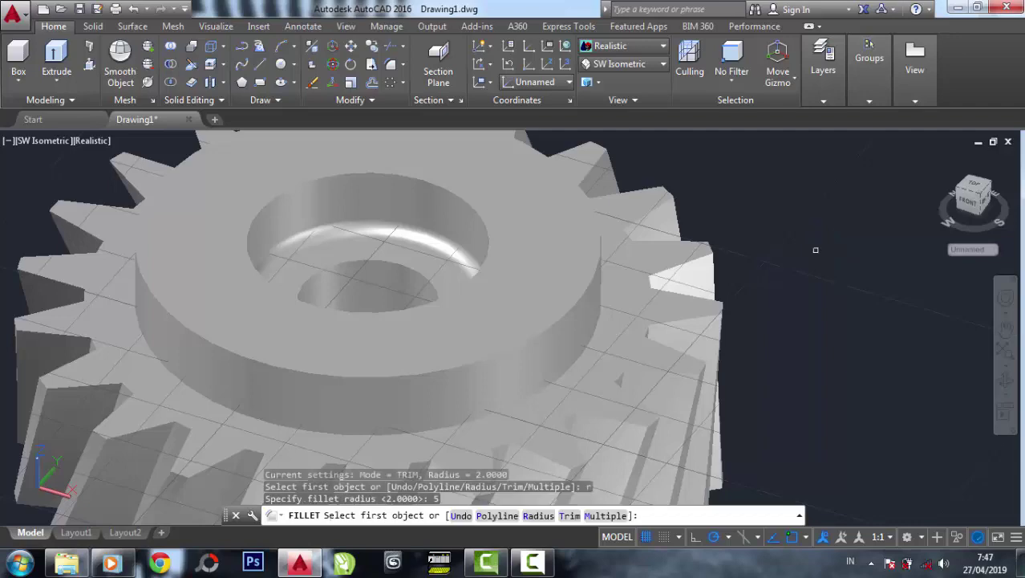
pyautogui.click(596, 321)
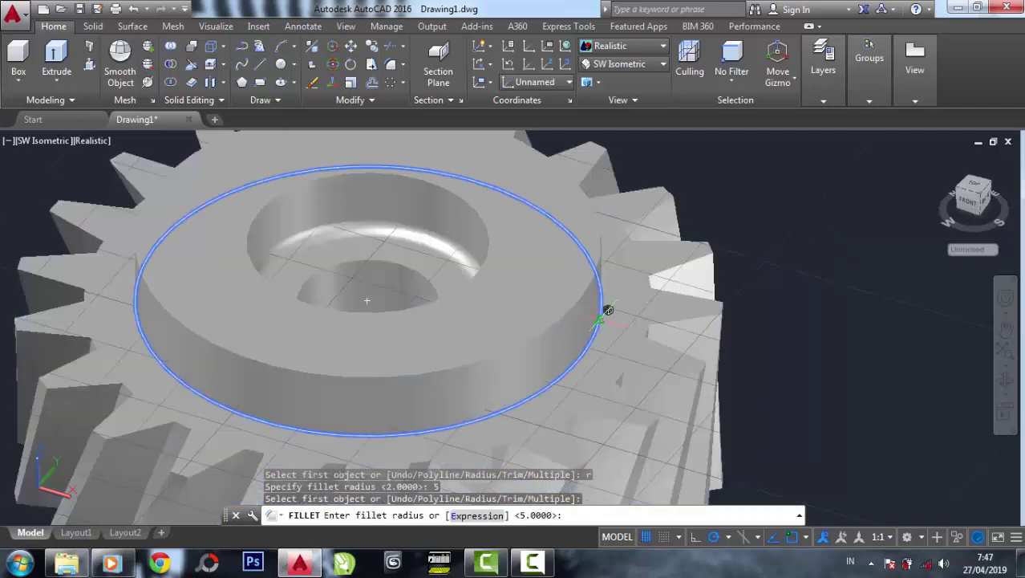
pyautogui.rightClick(609, 313)
pyautogui.click(615, 321)
pyautogui.rightClick(615, 331)
pyautogui.click(634, 335)
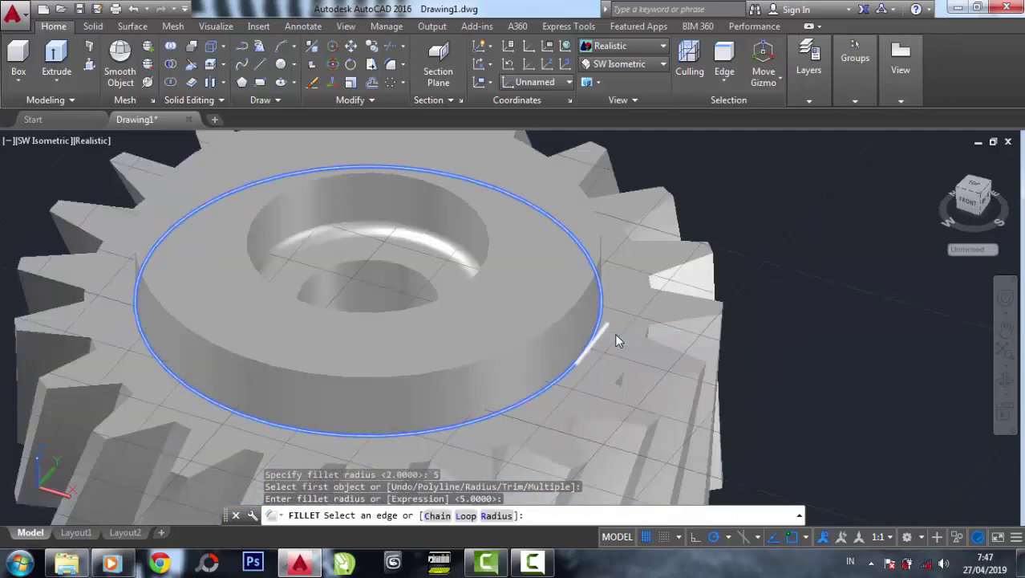
pyautogui.scroll(-2, 850, 220)
pyautogui.scroll(-2, 851, 220)
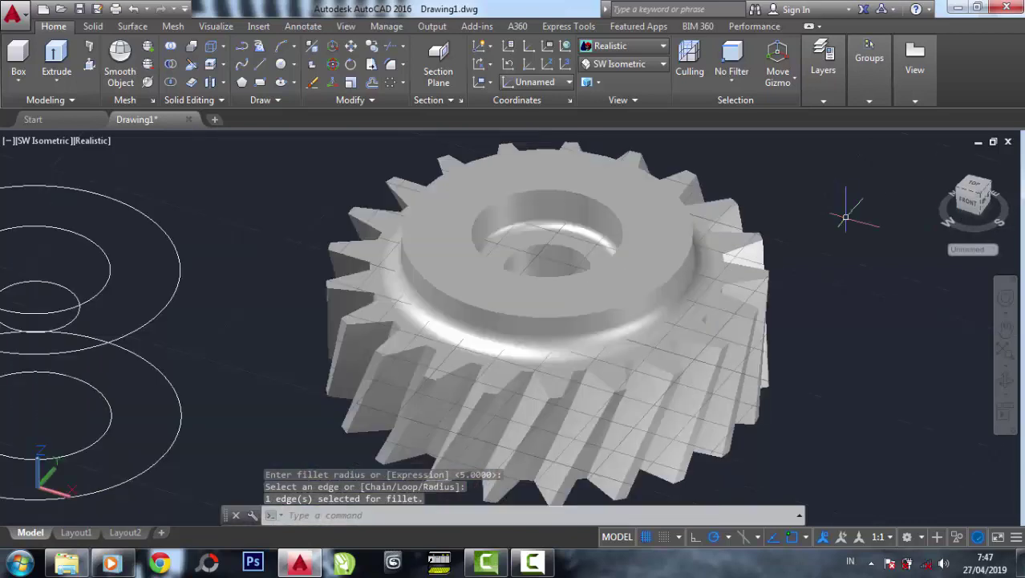
pyautogui.scroll(-2, 850, 220)
# Turn off the background grid with the whole gear in view
pyautogui.moveTo(850, 220)
pyautogui.mouseDown(button='middle')
pyautogui.moveTo(788, 222)
pyautogui.moveTo(735, 248)
pyautogui.mouseUp(button='middle')
pyautogui.scroll(2, 736, 247)
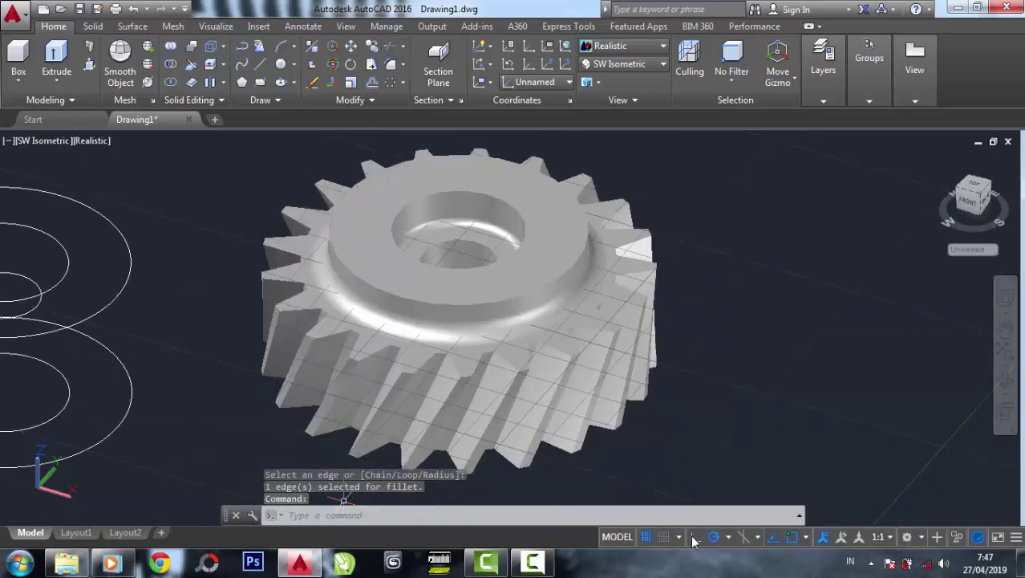
pyautogui.click(656, 537)
pyautogui.moveTo(758, 339)
pyautogui.mouseDown(button='middle')
pyautogui.moveTo(733, 341)
pyautogui.moveTo(742, 353)
pyautogui.mouseUp(button='middle')
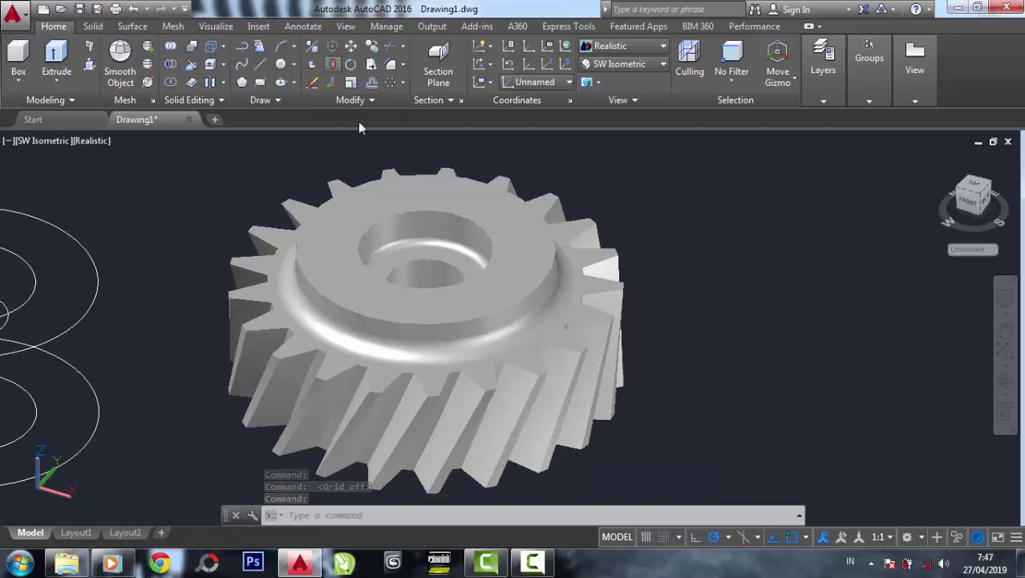
# 3D-rotate the gear about the hub centre so its opposite face points up
pyautogui.click(425, 312)
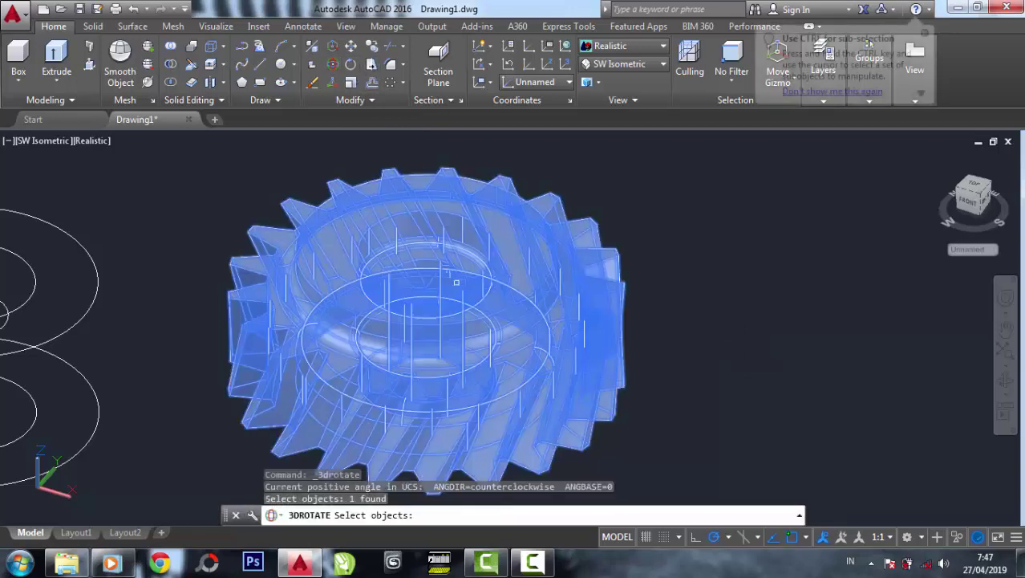
pyautogui.press('Return')
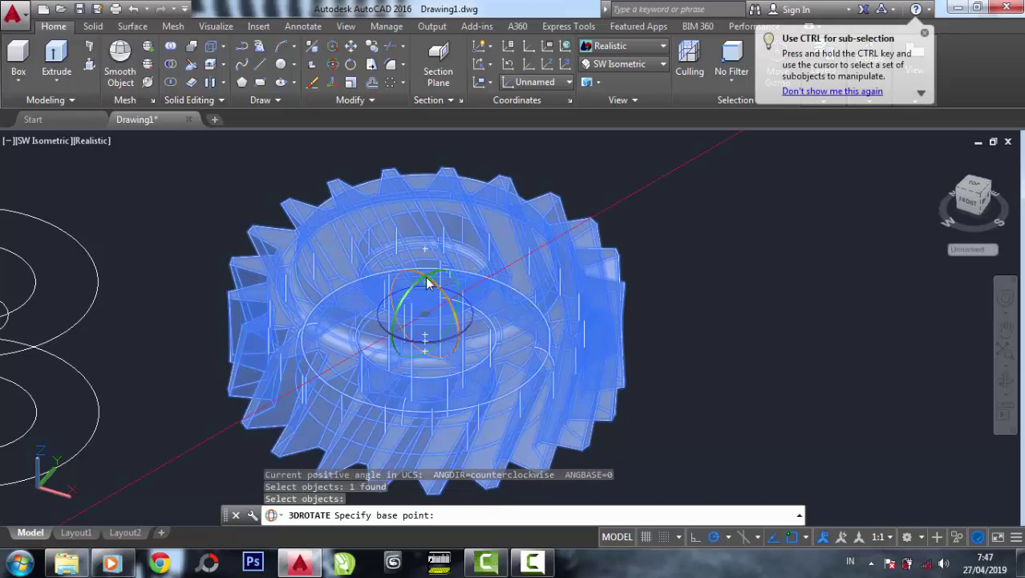
pyautogui.click(457, 325)
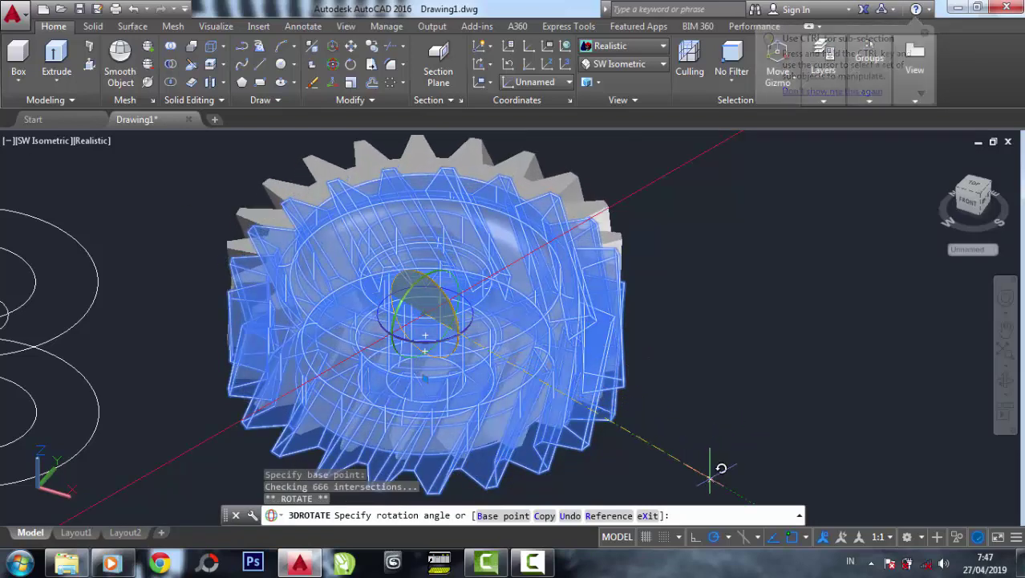
pyautogui.click(710, 470)
pyautogui.press('Escape')
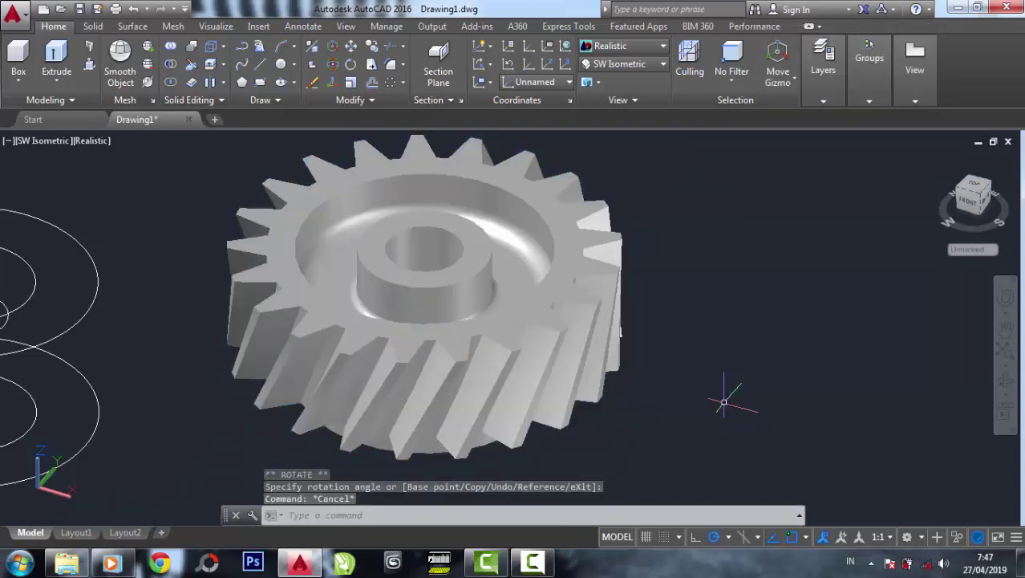
pyautogui.moveTo(723, 401); pyautogui.dragTo(679, 411, button='middle')
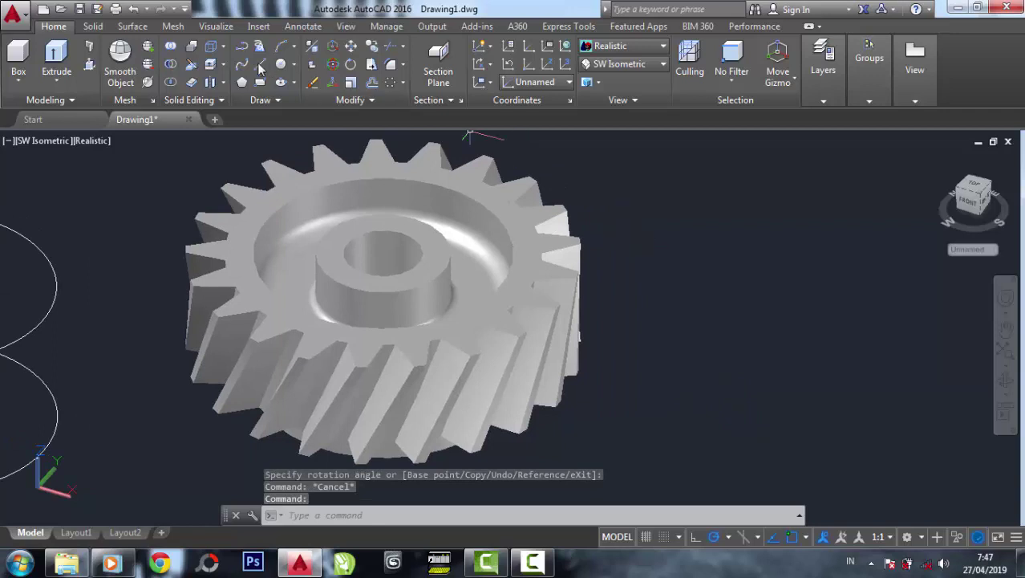
# Switch to the Top view in 2D Wireframe and zoom in on the hub
pyautogui.click(623, 64)
pyautogui.click(615, 81)
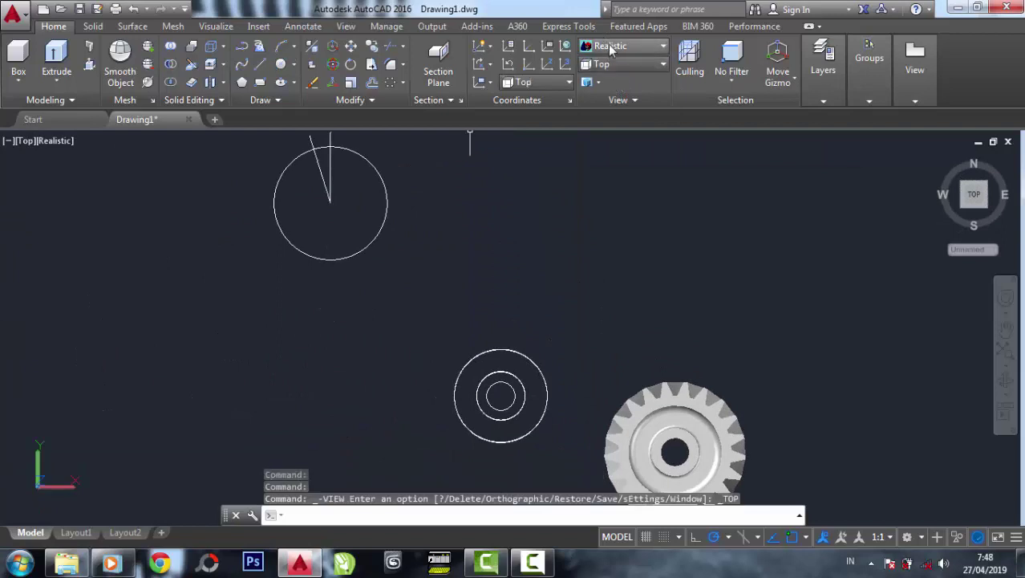
pyautogui.click(637, 47)
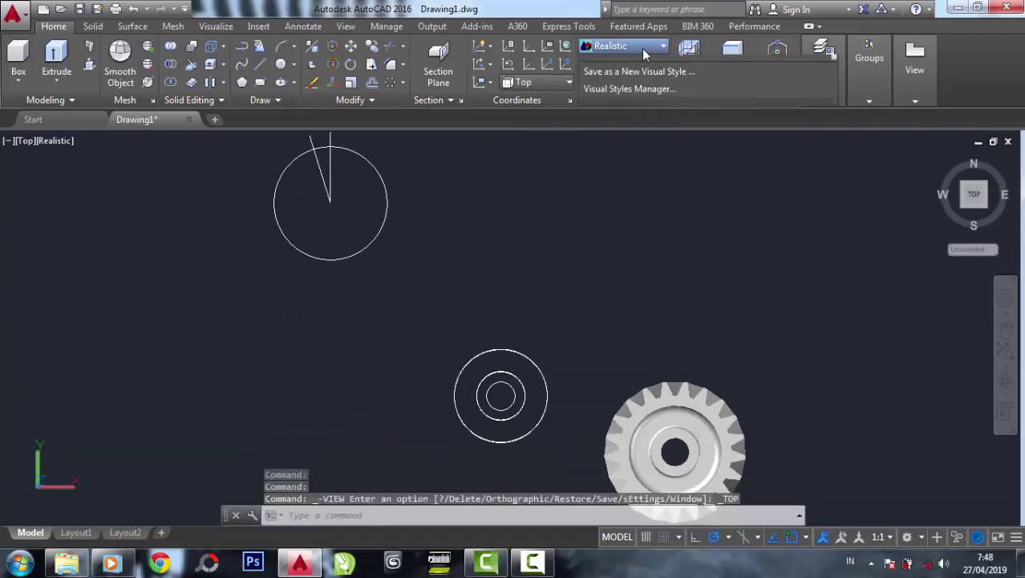
pyautogui.click(616, 74)
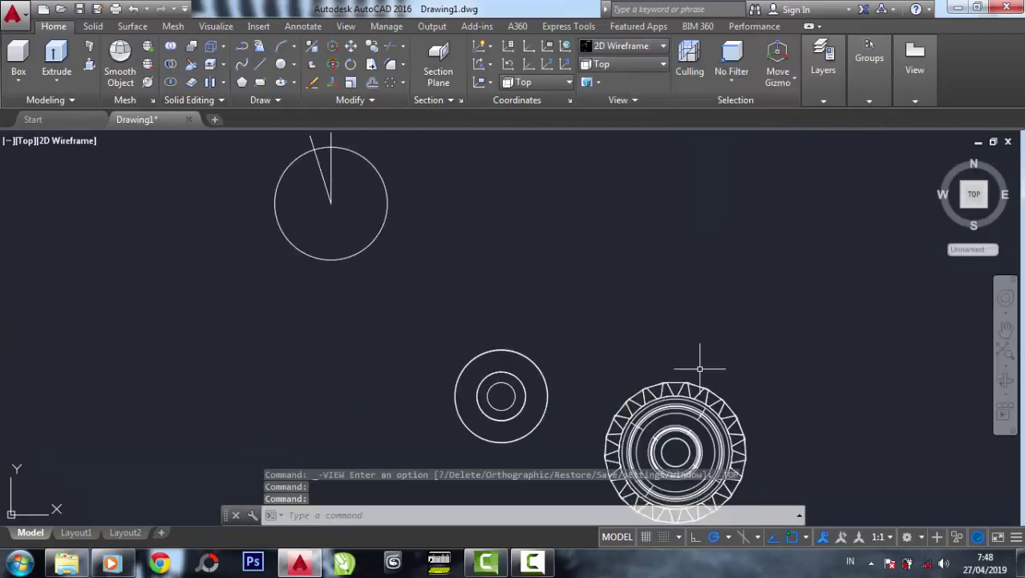
pyautogui.scroll(5, 690, 440)
pyautogui.moveTo(689, 440); pyautogui.dragTo(682, 293, button='middle')
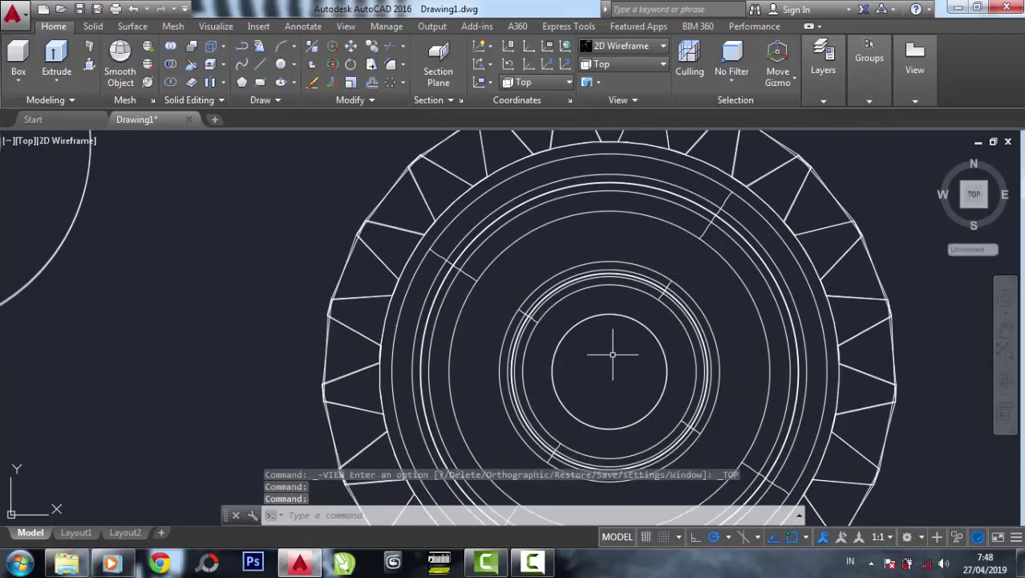
pyautogui.scroll(3, 609, 348)
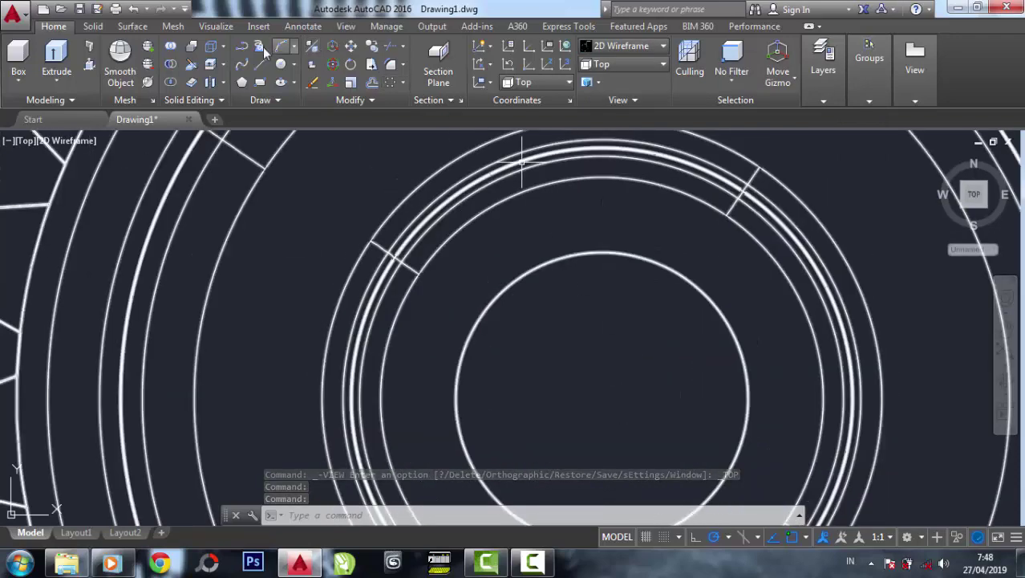
# Draw a small circle centred on the top of the bore
pyautogui.click(280, 66)
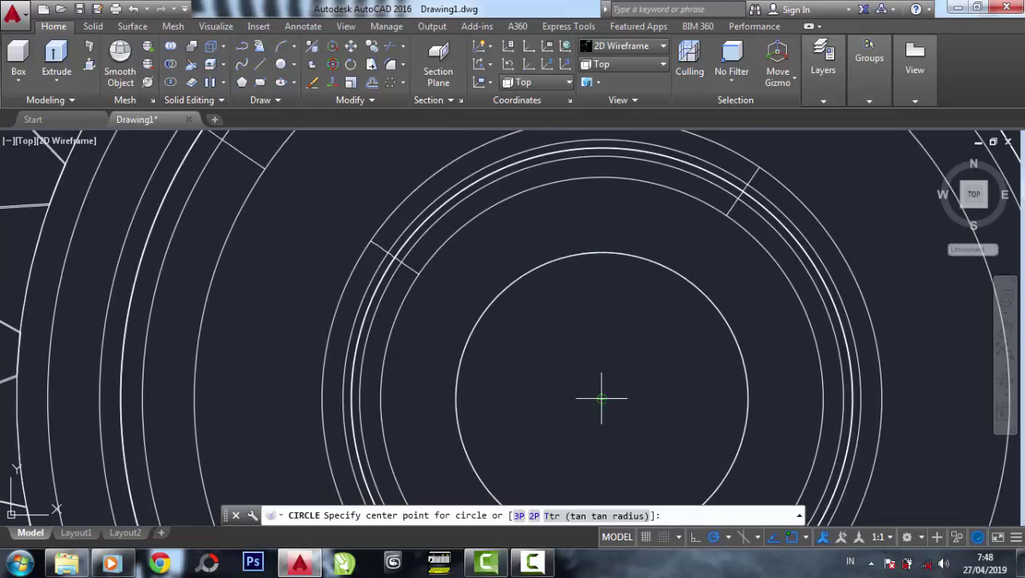
pyautogui.click(601, 226)
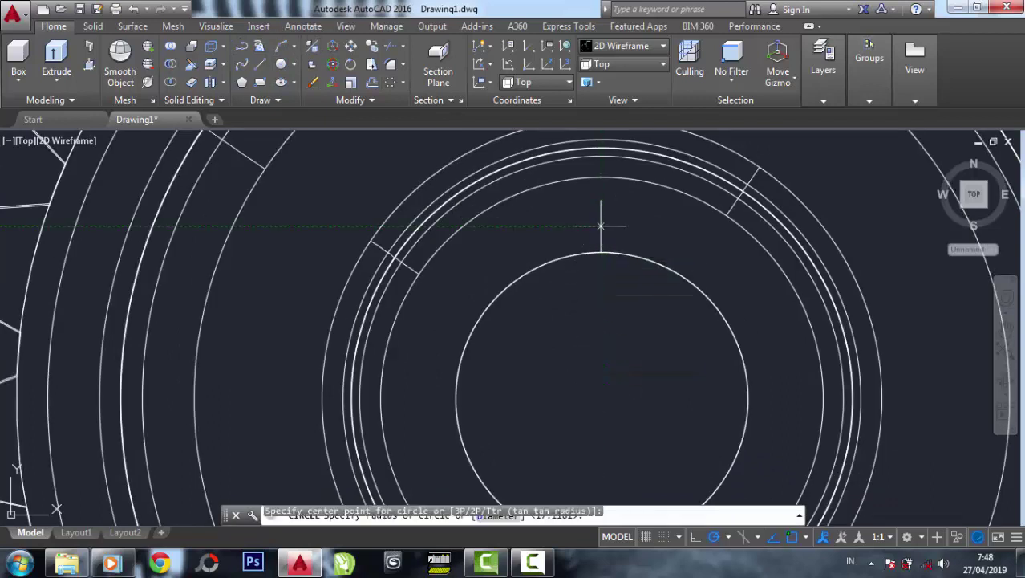
pyautogui.click(602, 251)
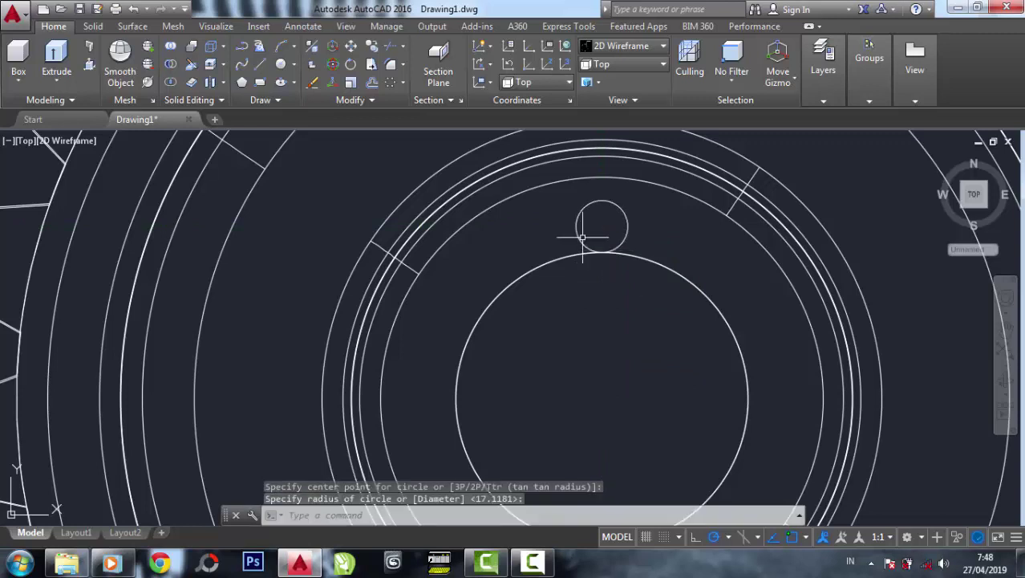
pyautogui.click(241, 46)
pyautogui.scroll(5, 613, 193)
# Draw lines down, across and back up from the circle to form the keyway's rectangular sides
pyautogui.click(663, 322)
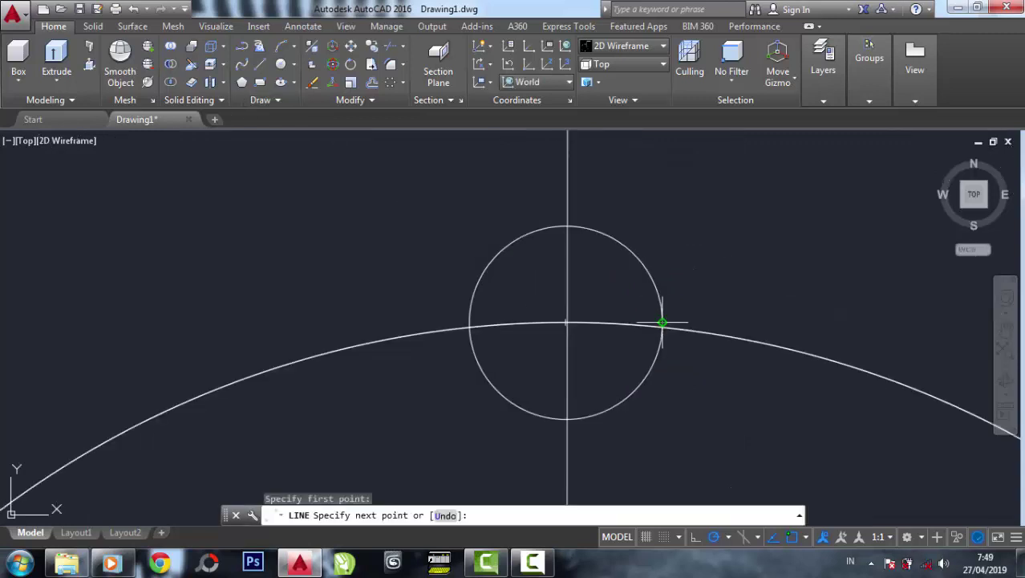
pyautogui.moveTo(665, 433); pyautogui.dragTo(661, 339, button='middle')
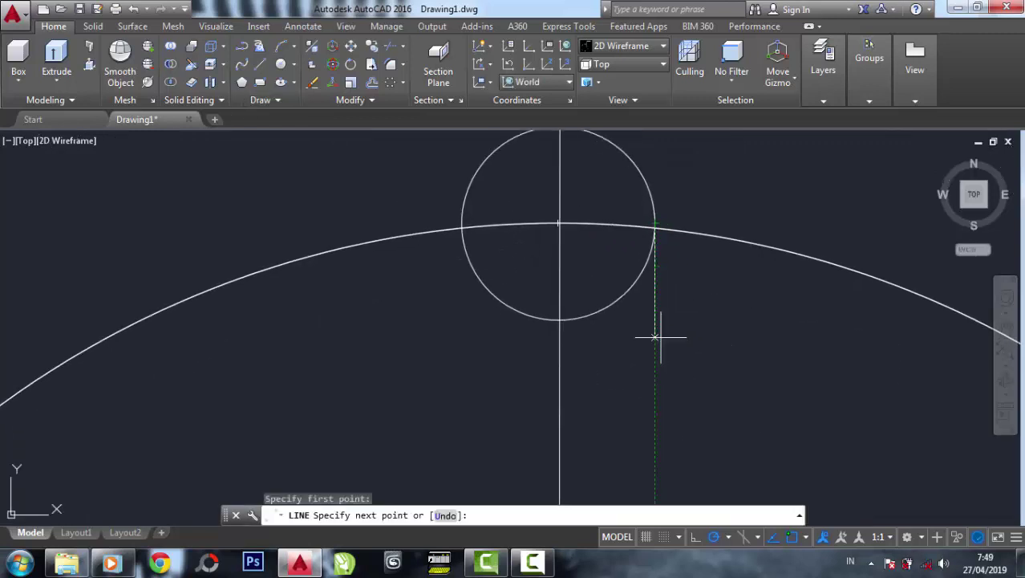
pyautogui.click(655, 403)
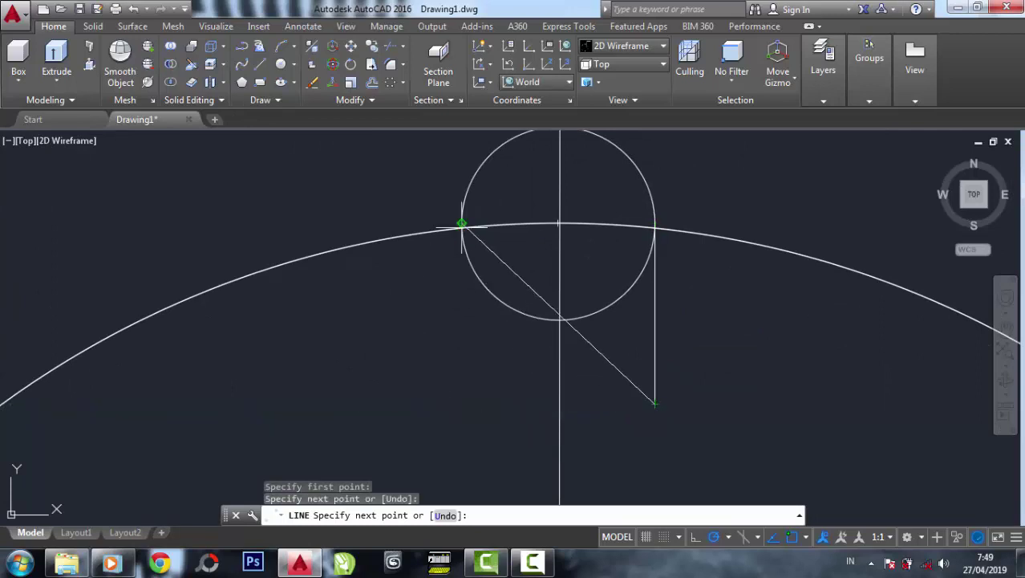
pyautogui.click(461, 400)
pyautogui.click(461, 223)
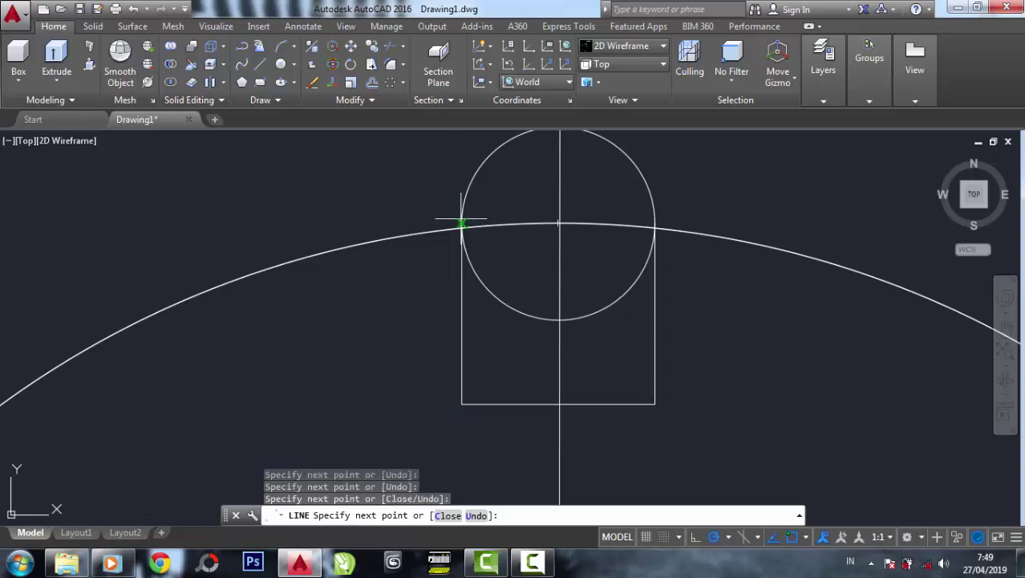
pyautogui.press('Escape')
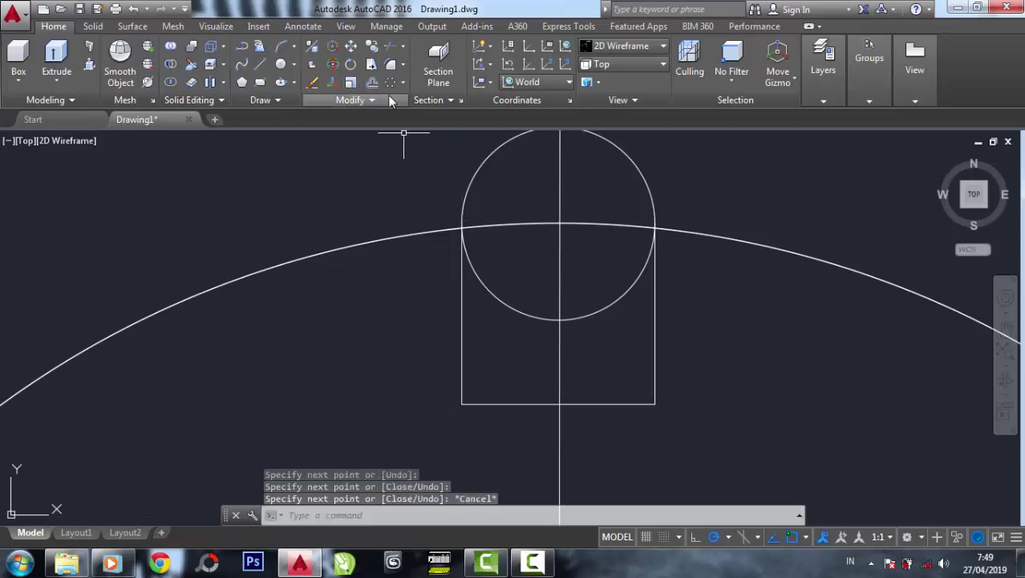
# Trim away the circle's lower arc using the rectangle's left and right sides as cutting edges
pyautogui.click(389, 46)
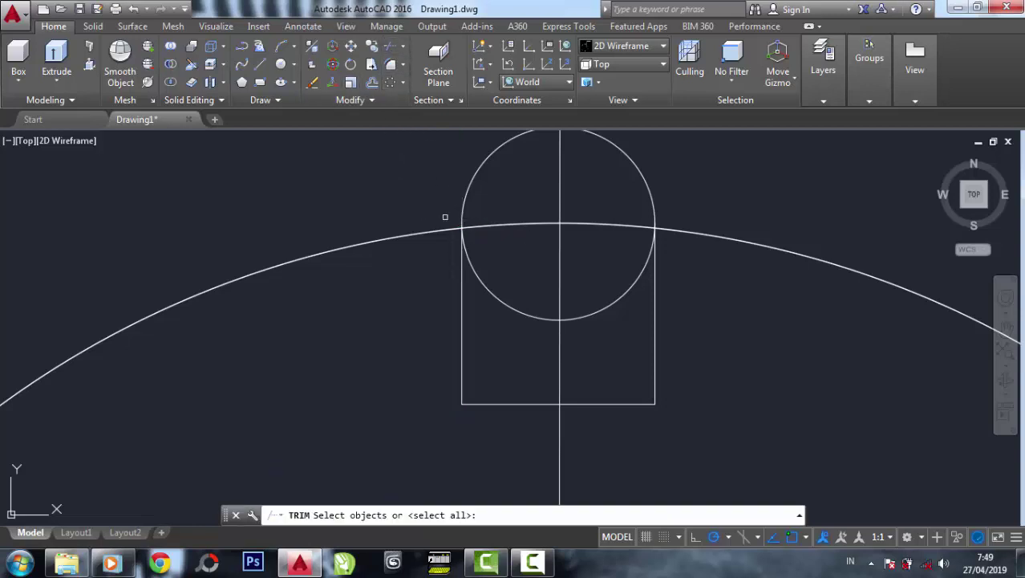
pyautogui.click(476, 351)
pyautogui.click(448, 335)
pyautogui.click(652, 361)
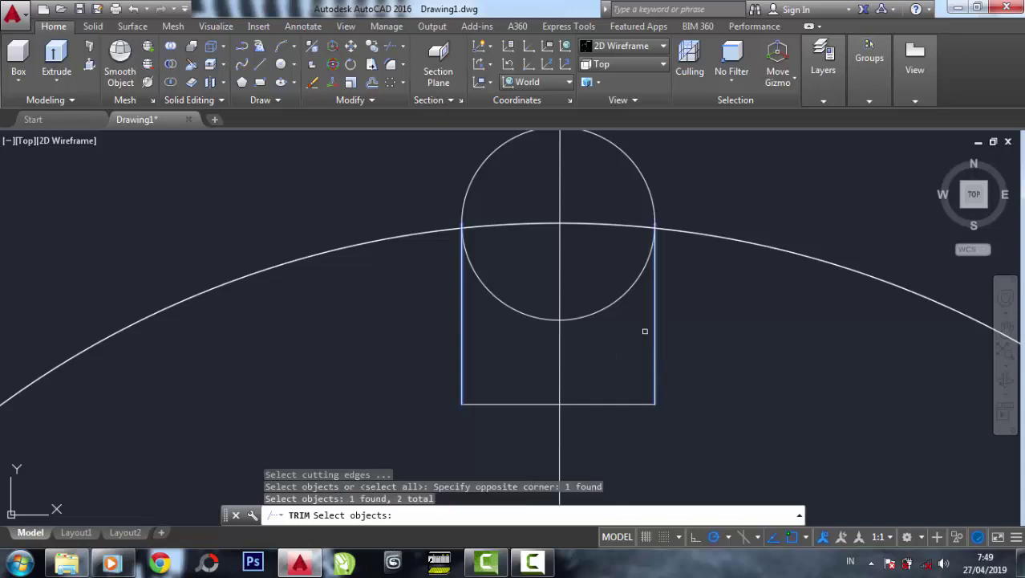
pyautogui.press('Return')
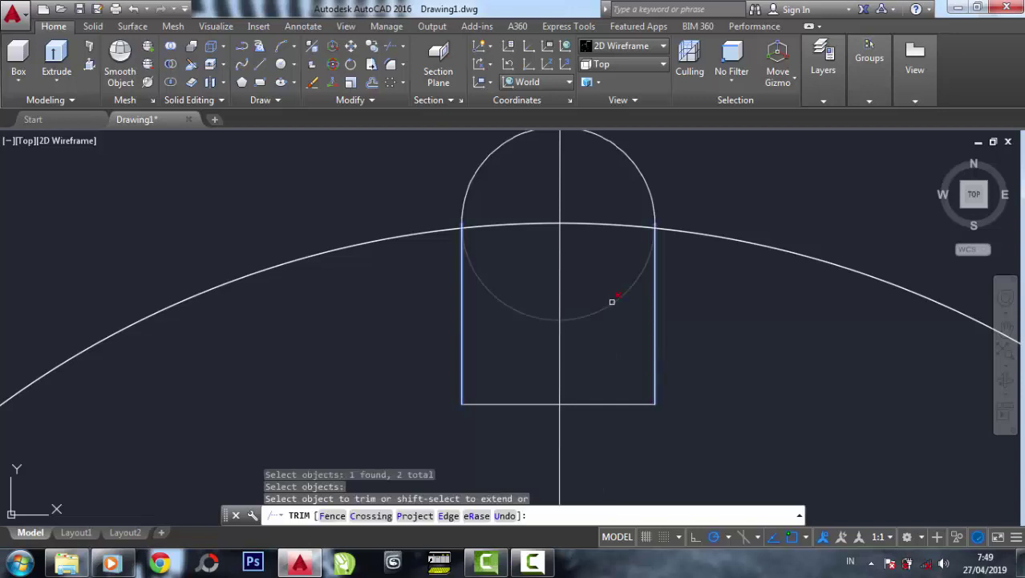
pyautogui.click(611, 297)
pyautogui.rightClick(611, 300)
pyautogui.click(630, 312)
pyautogui.scroll(-3, 576, 339)
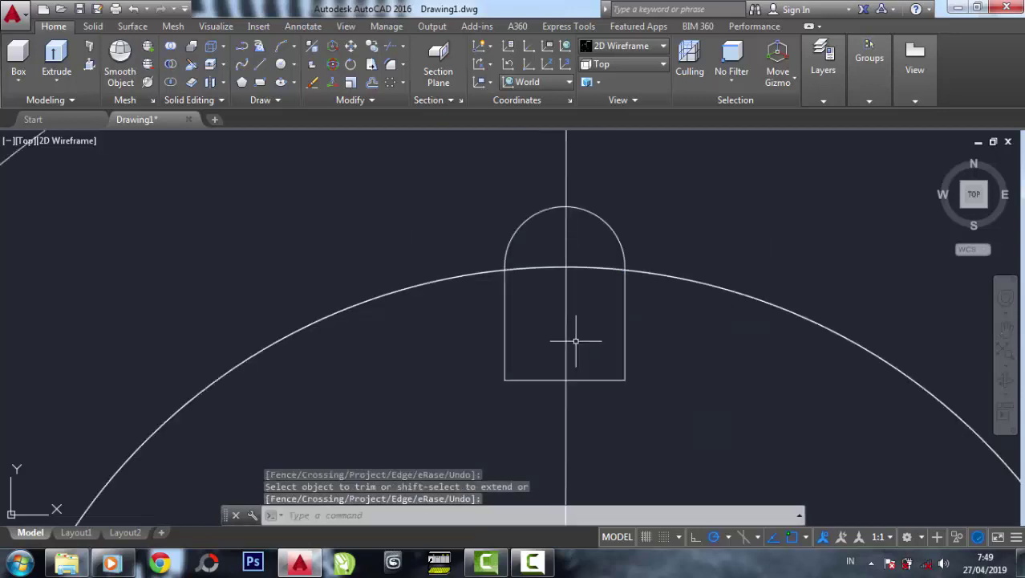
pyautogui.scroll(2, 572, 343)
pyautogui.scroll(-1, 566, 343)
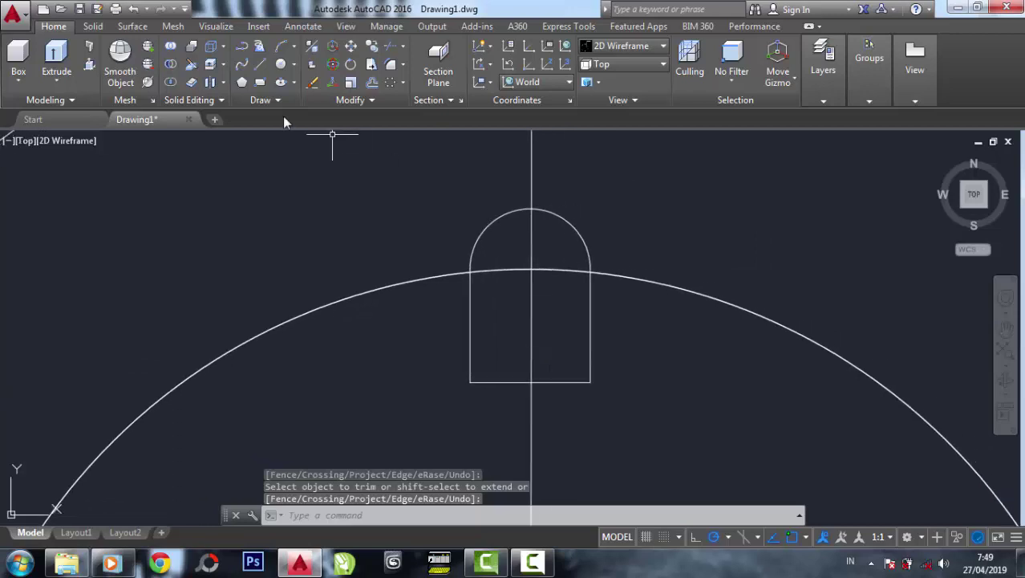
# Join the three lines and the top arc into one keyway polyline
pyautogui.click(373, 101)
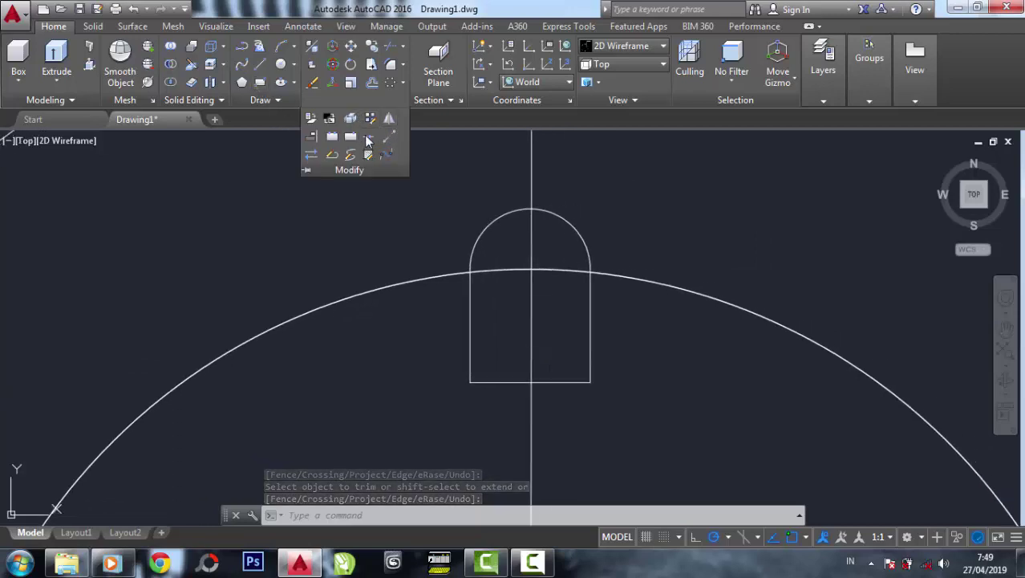
pyautogui.click(369, 140)
pyautogui.click(621, 415)
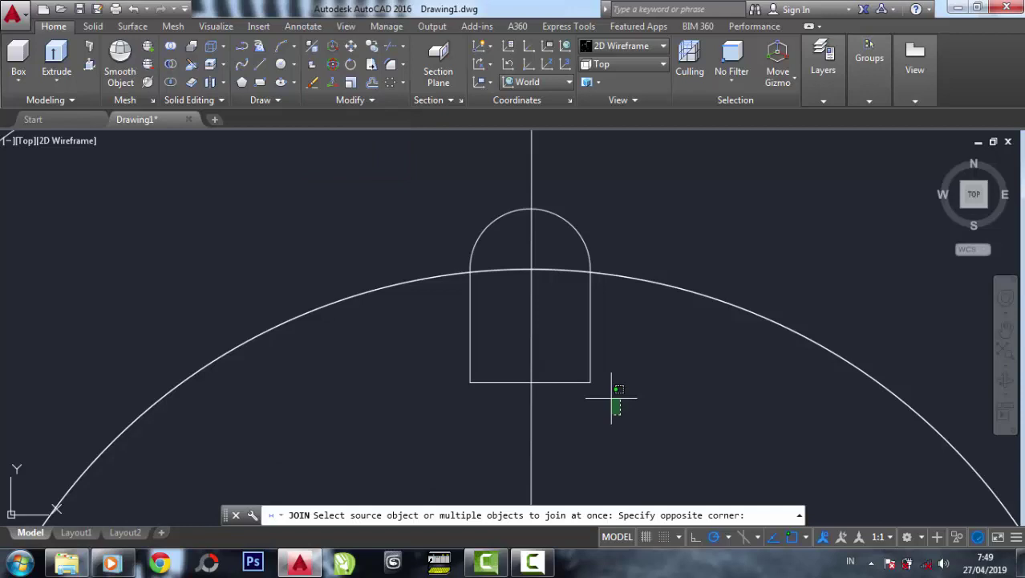
pyautogui.click(566, 331)
pyautogui.click(482, 423)
pyautogui.click(425, 353)
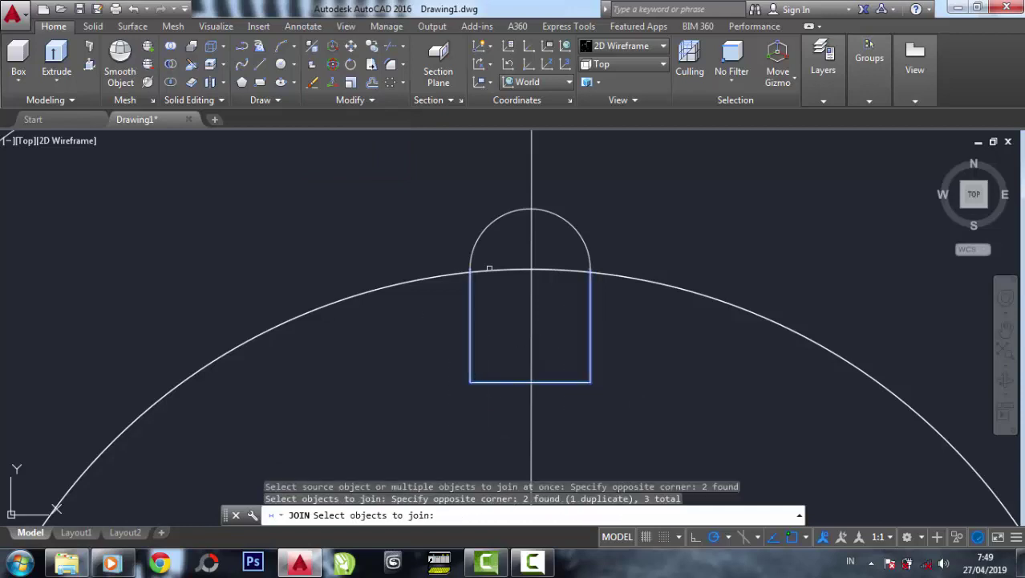
pyautogui.click(489, 220)
pyautogui.press('Return')
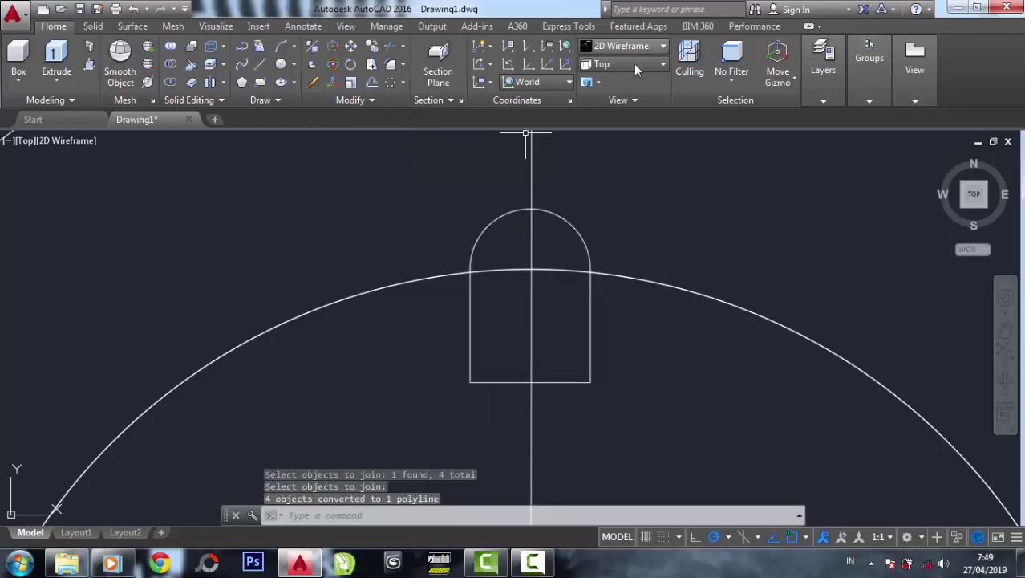
pyautogui.click(634, 63)
# Switch to the SW Isometric view and zoom in on the gear
pyautogui.click(624, 171)
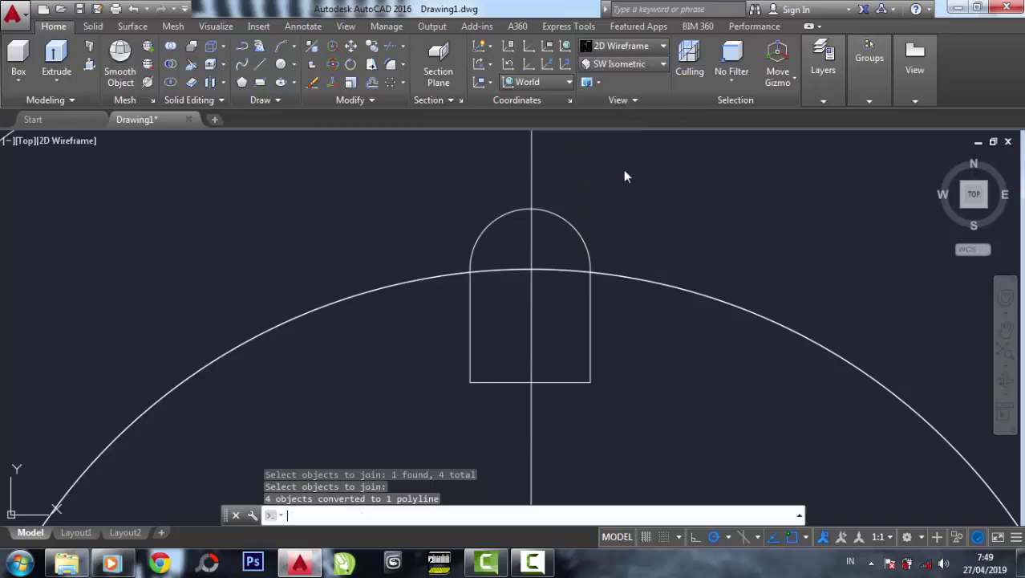
pyautogui.scroll(3, 755, 362)
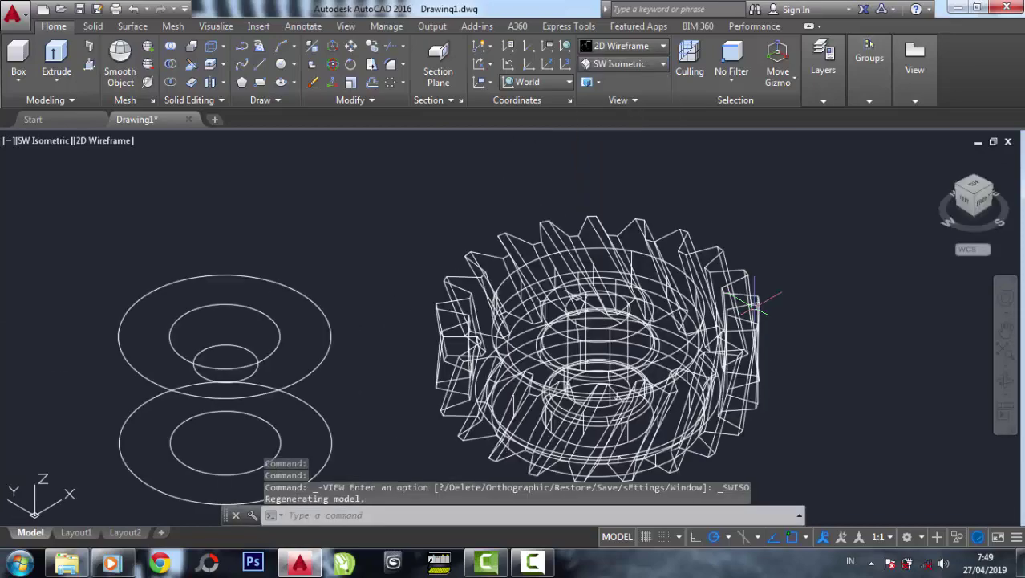
pyautogui.scroll(3, 599, 283)
pyautogui.scroll(2, 588, 293)
pyautogui.scroll(2, 469, 272)
pyautogui.scroll(2, 469, 272)
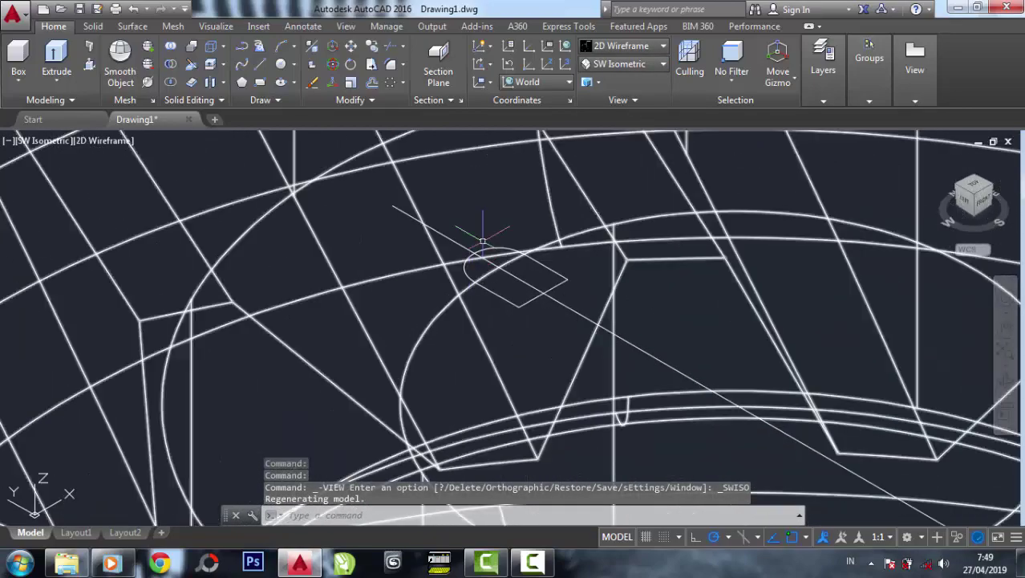
pyautogui.scroll(2, 469, 272)
# Move the keyway outline from its arc onto the bore edge
pyautogui.click(353, 46)
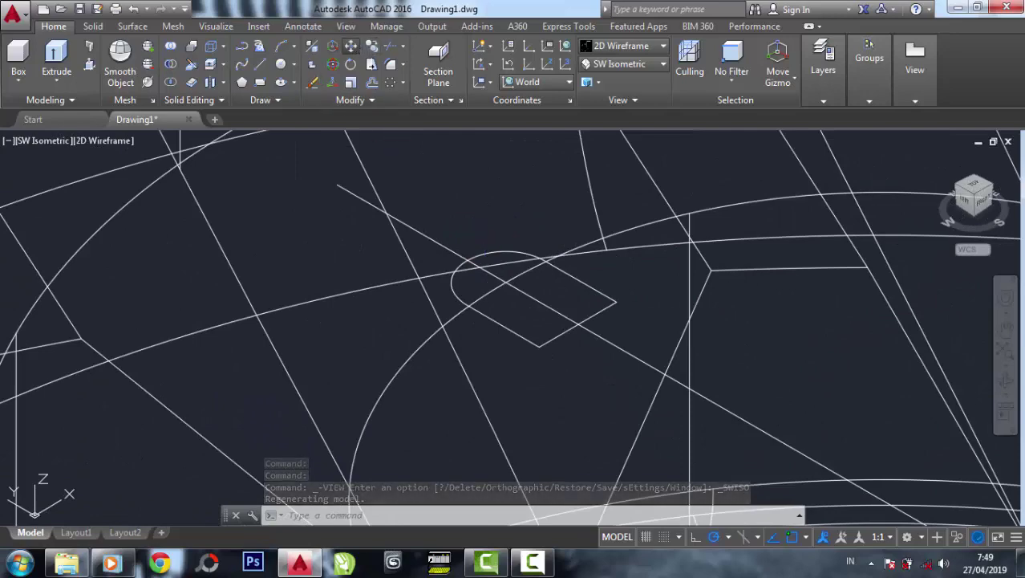
pyautogui.click(465, 269)
pyautogui.press('Return')
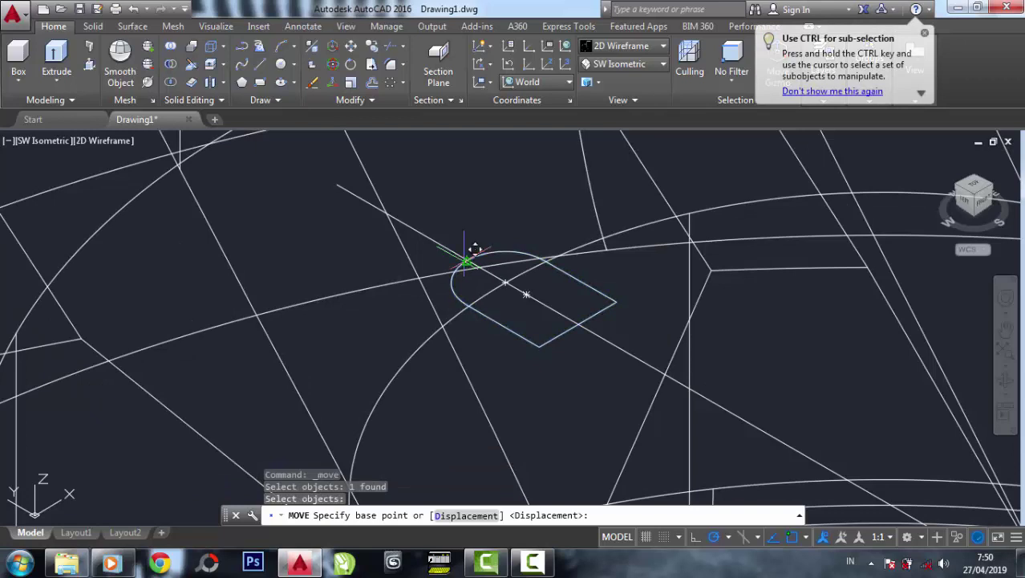
pyautogui.click(467, 261)
pyautogui.click(446, 230)
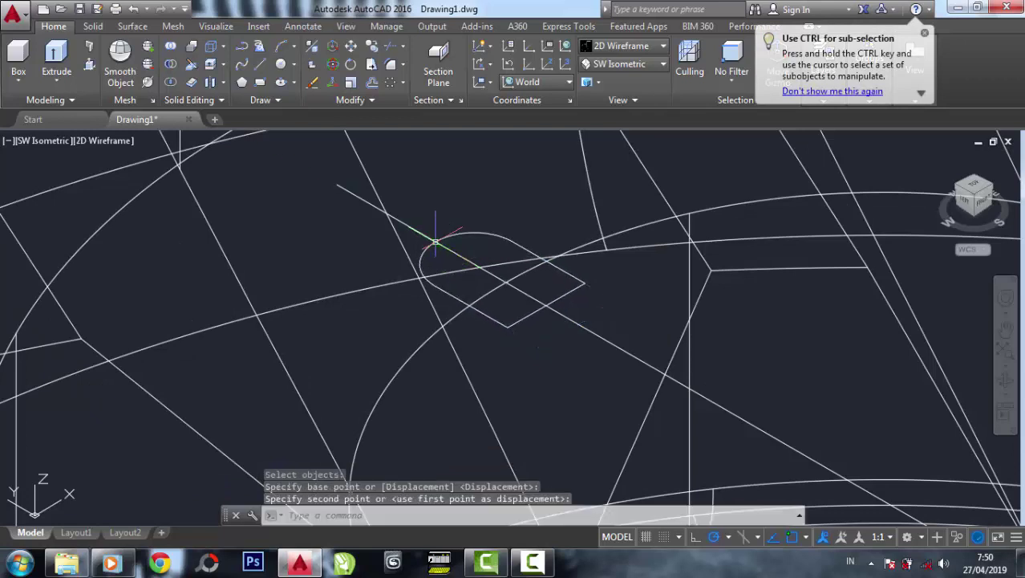
pyautogui.scroll(2, 417, 225)
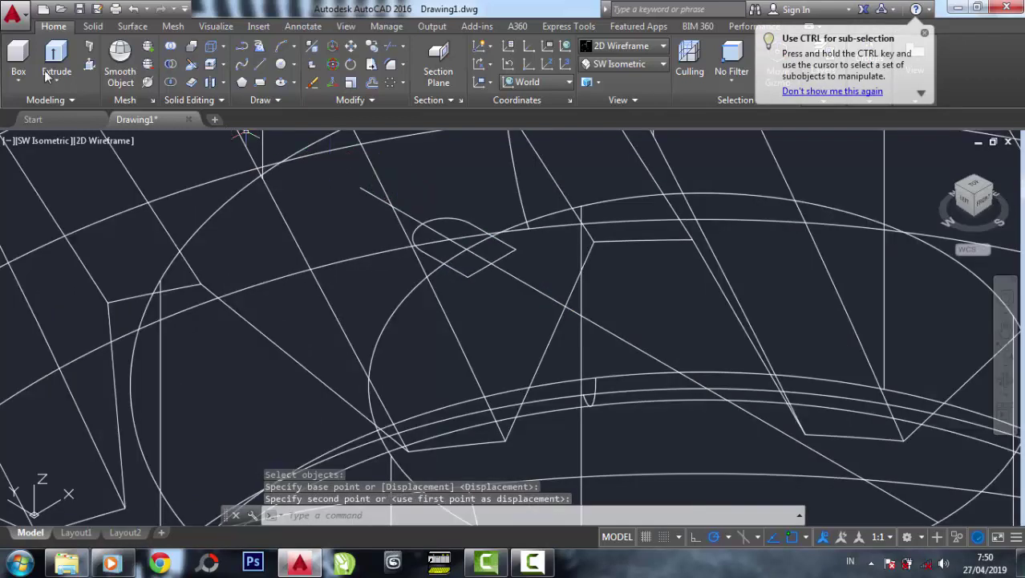
# Abandon a first press-pull attempt and erase the long diagonal guide line
pyautogui.click(89, 47)
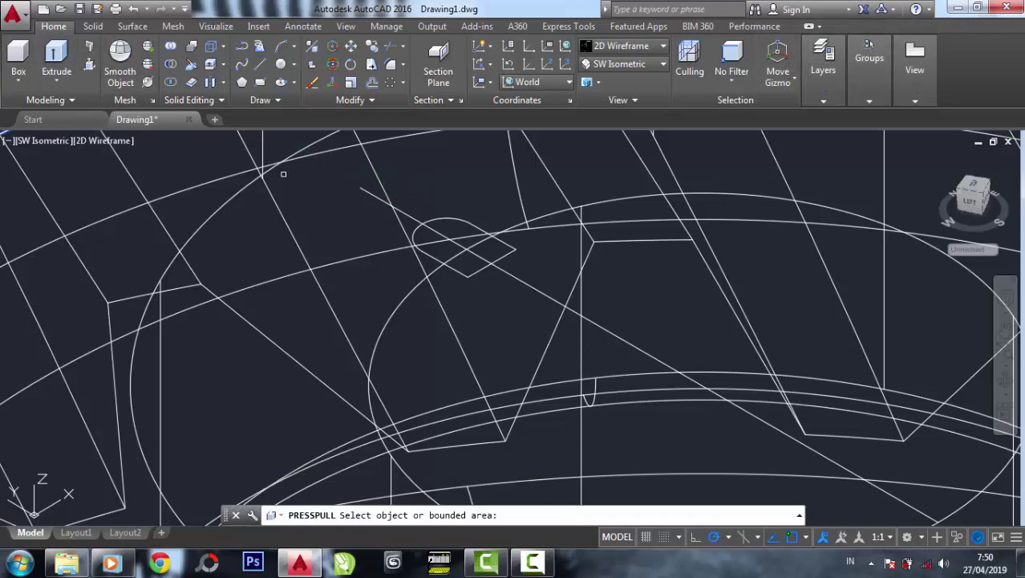
pyautogui.click(483, 234)
pyautogui.scroll(-2, 481, 233)
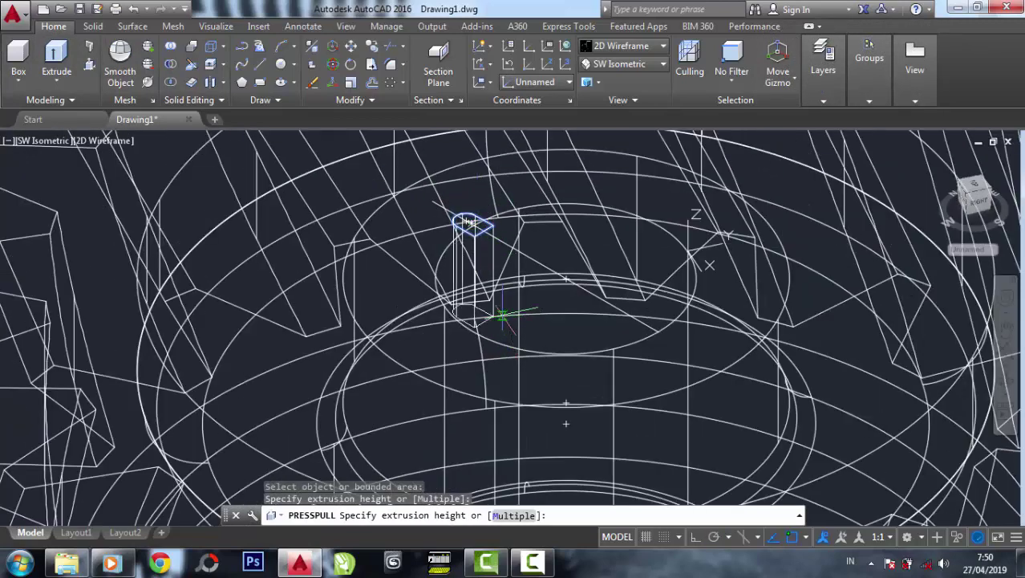
pyautogui.press('Escape')
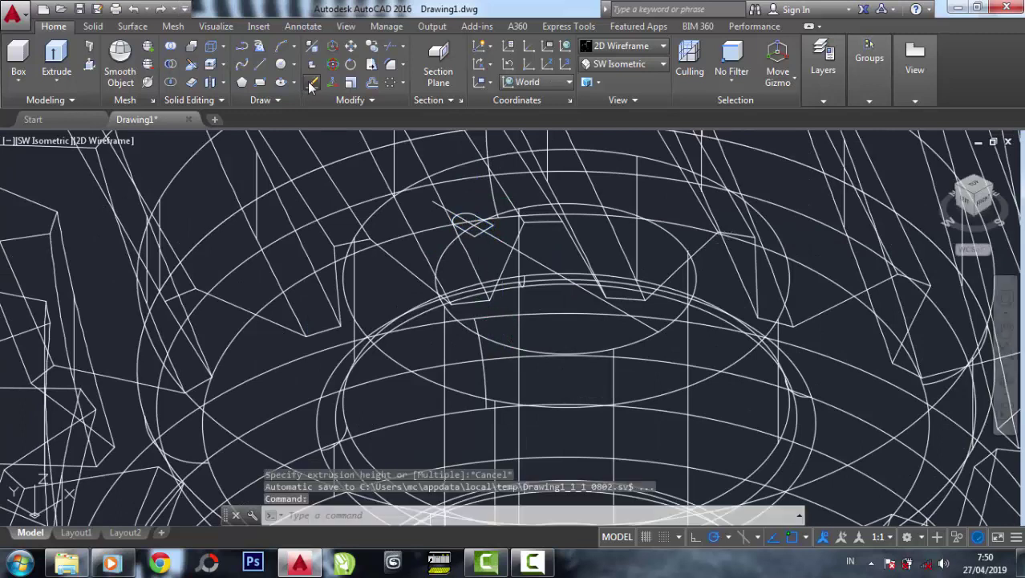
pyautogui.press('Delete')
pyautogui.click(553, 263)
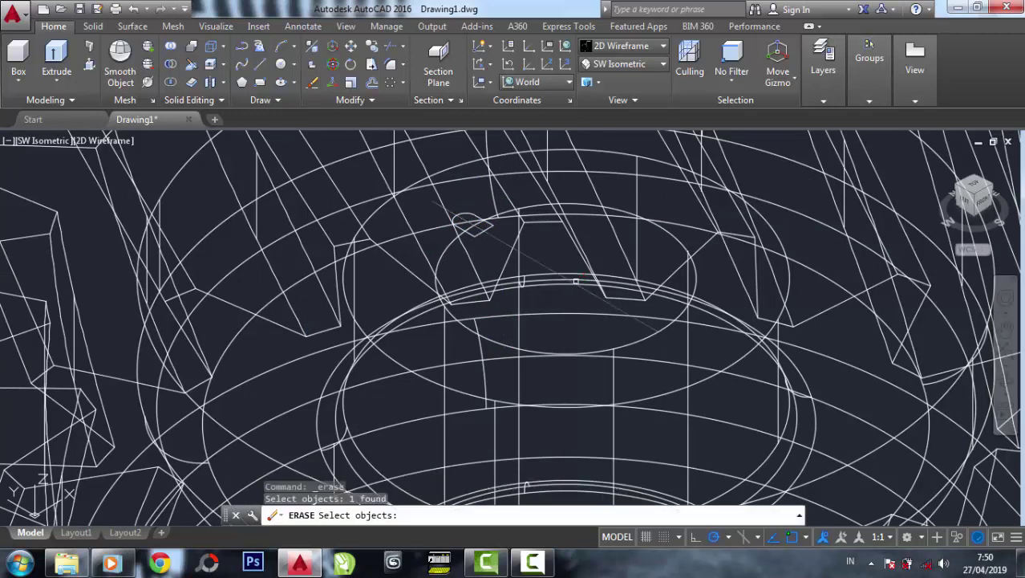
# Press-pull the rounded keyway profile into an extrusion at the bore edge
pyautogui.click(89, 64)
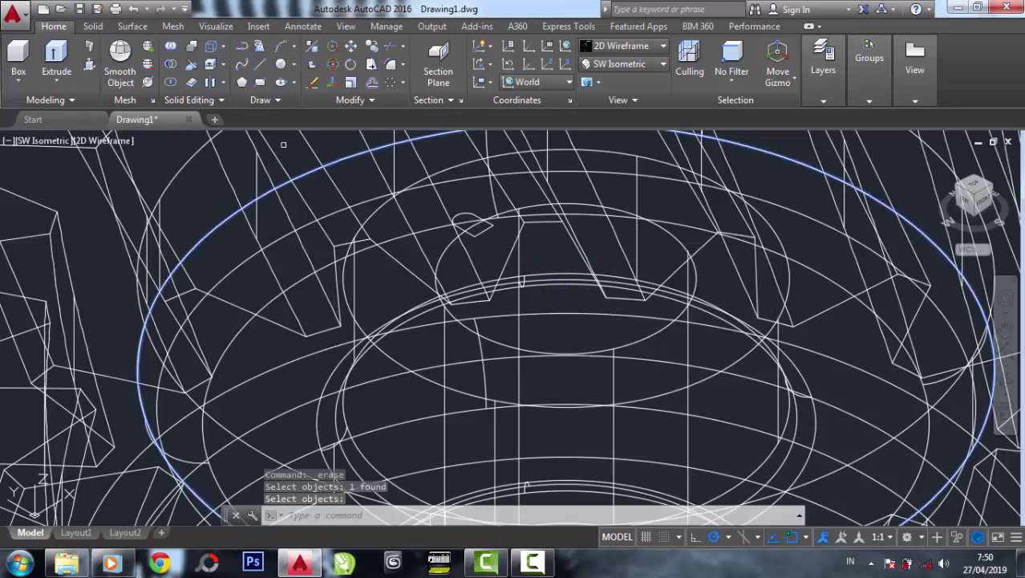
pyautogui.click(482, 222)
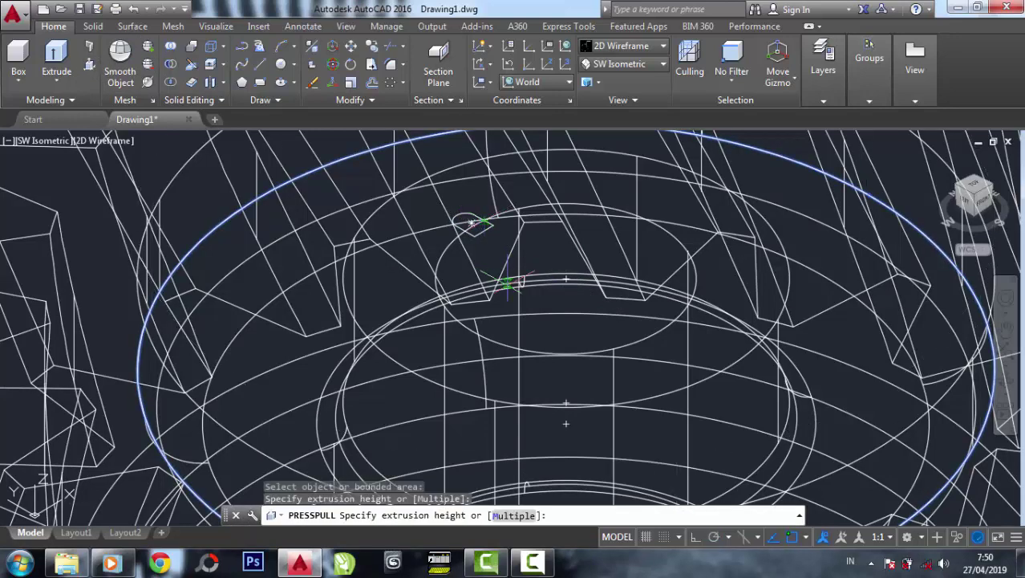
pyautogui.press('Escape')
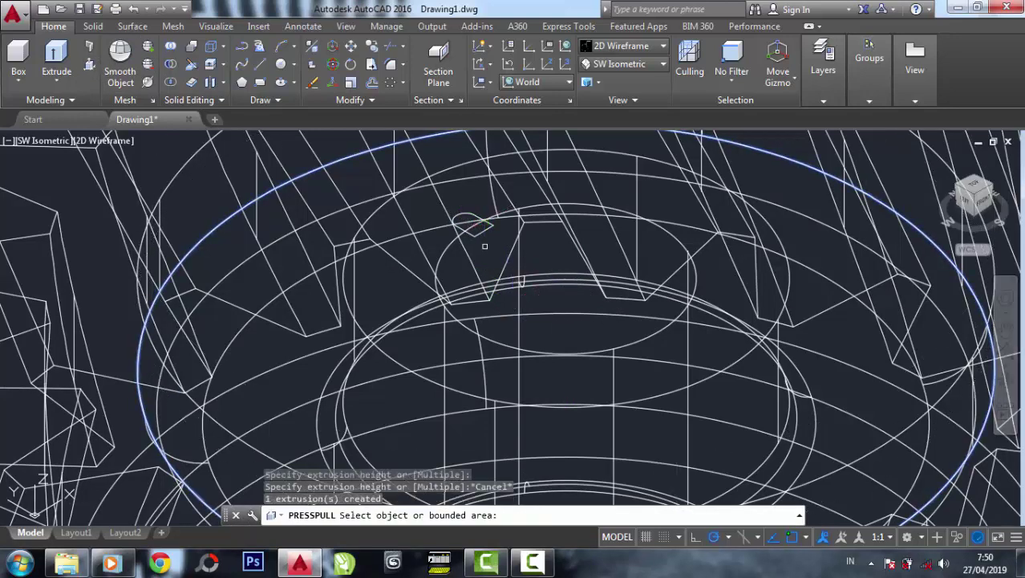
pyautogui.scroll(-3, 485, 246)
pyautogui.press('Return')
pyautogui.scroll(3, 484, 238)
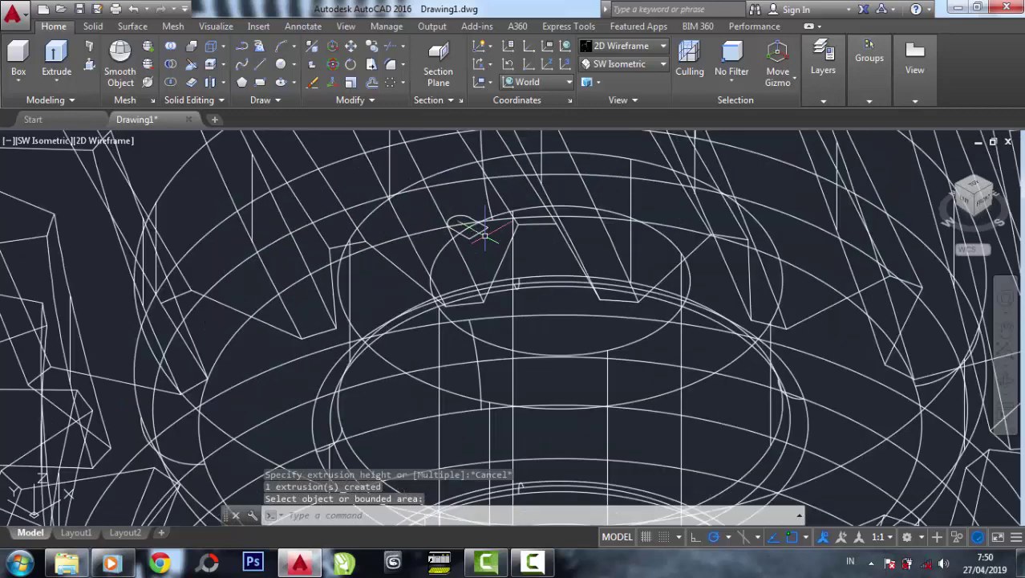
# Switch to the Realistic visual style and press-pull the keyway profile again, cancelling the height prompt
pyautogui.click(625, 46)
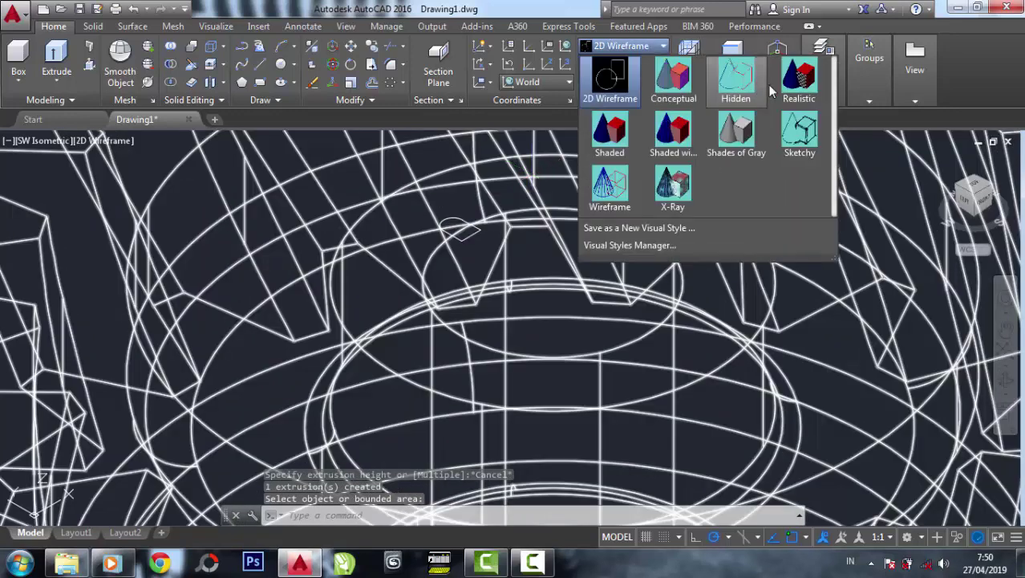
pyautogui.click(796, 76)
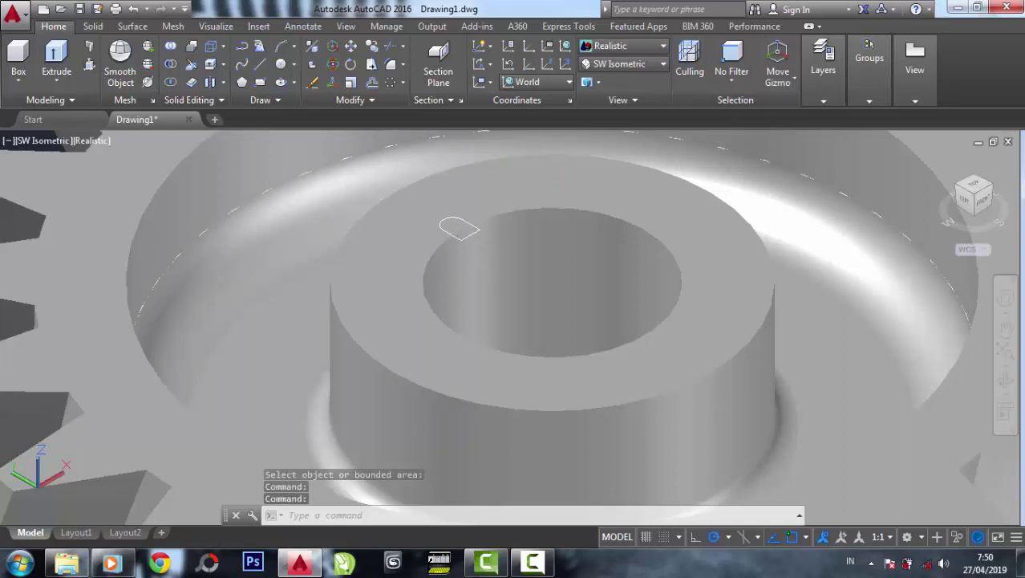
pyautogui.press('Return')
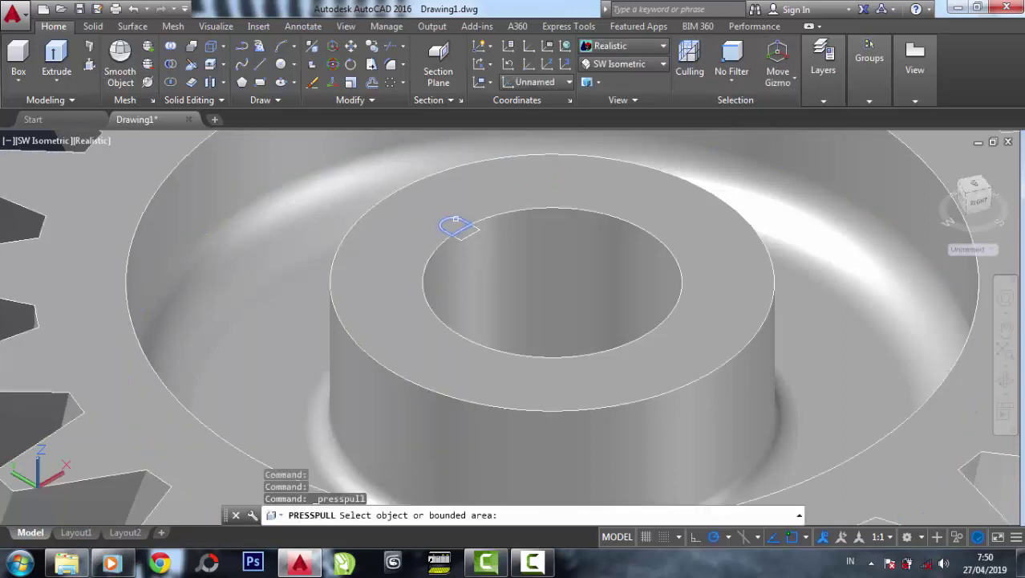
pyautogui.click(455, 227)
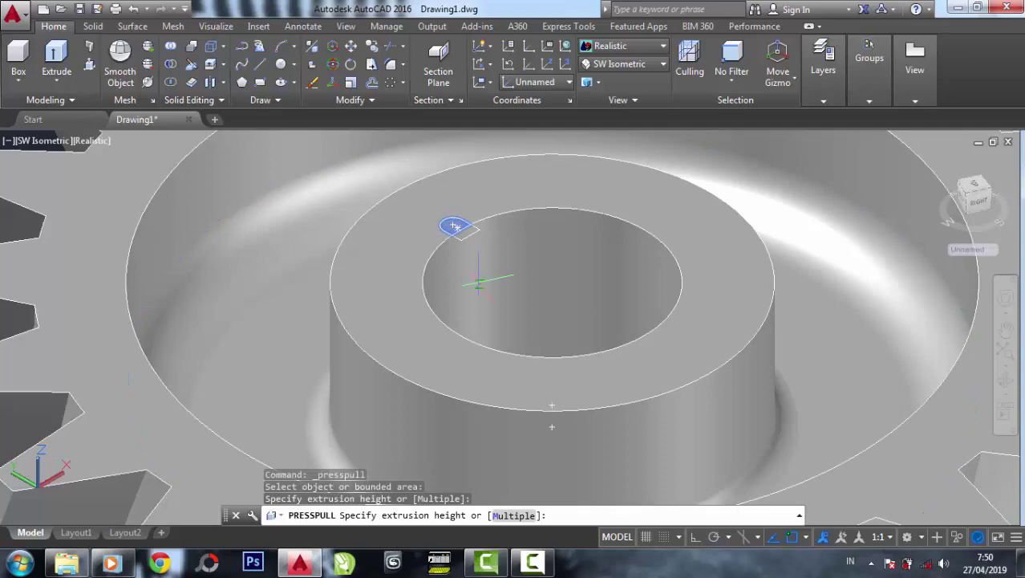
pyautogui.scroll(-5, 479, 283)
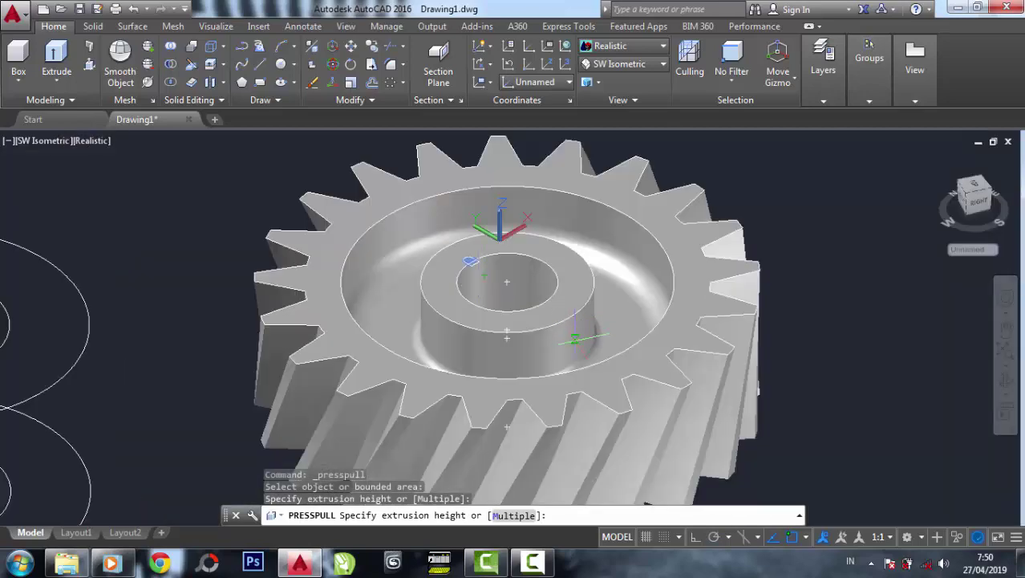
pyautogui.scroll(3, 507, 281)
pyautogui.scroll(3, 487, 260)
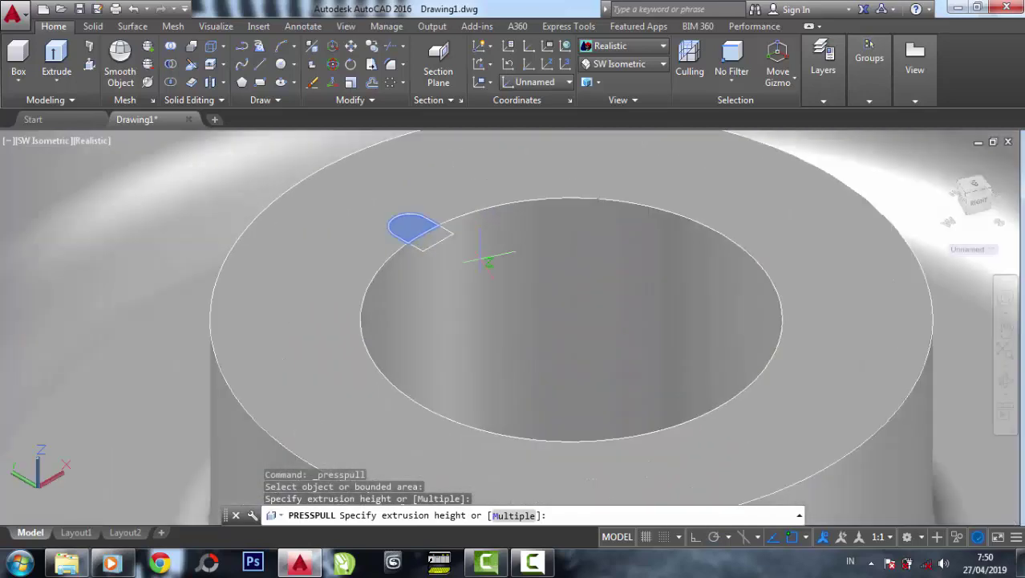
pyautogui.press('Escape')
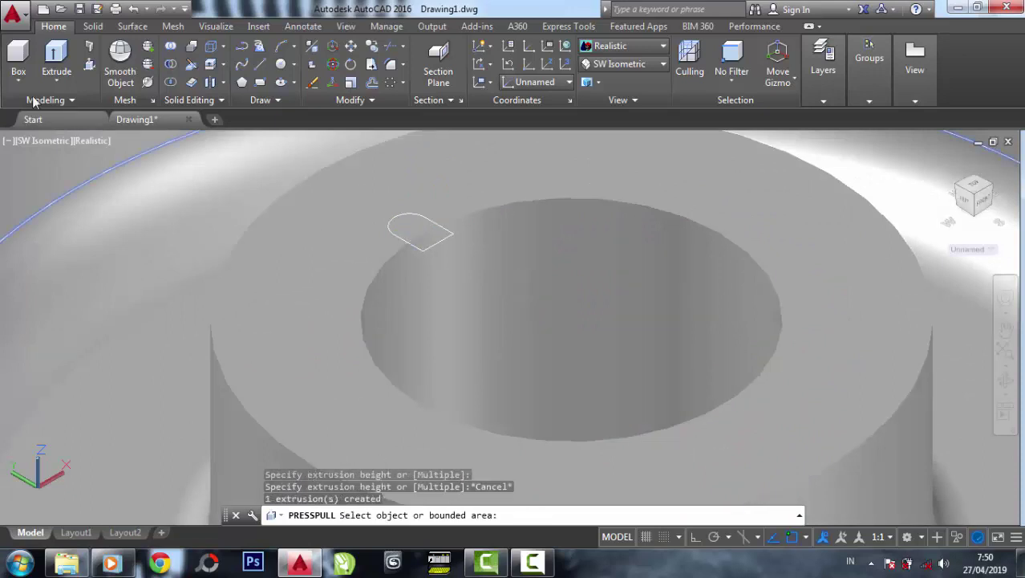
# Extrude the keyway profile to a height of 20, forming a slim bar at the bore edge
pyautogui.press('Escape')
pyautogui.click(62, 64)
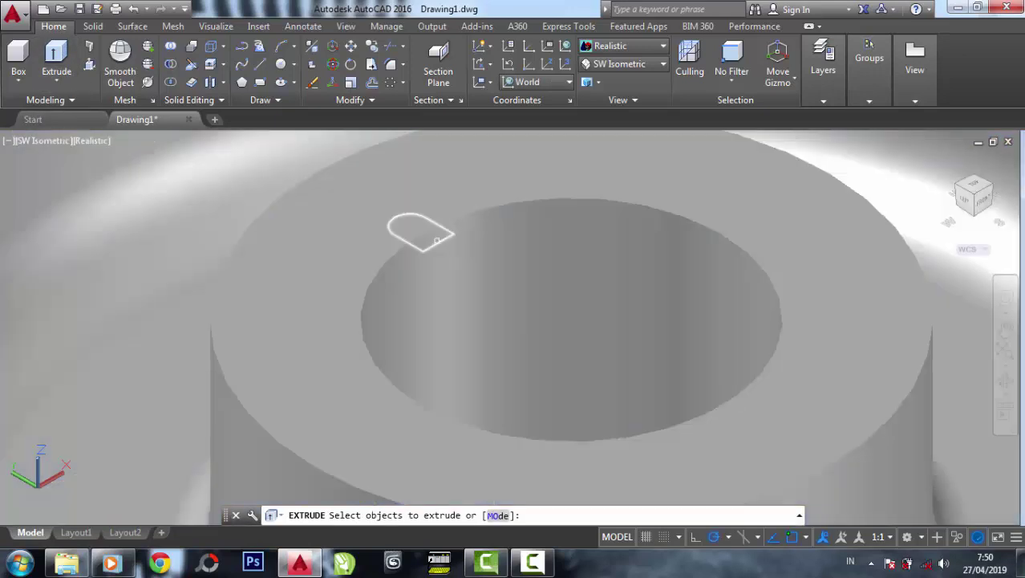
pyautogui.click(436, 240)
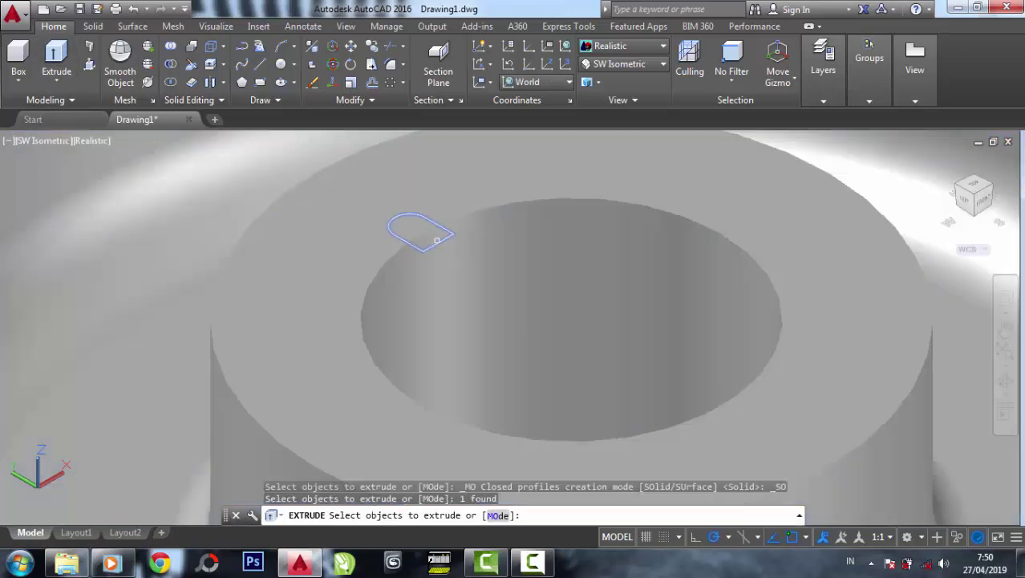
pyautogui.rightClick(436, 240)
pyautogui.click(465, 249)
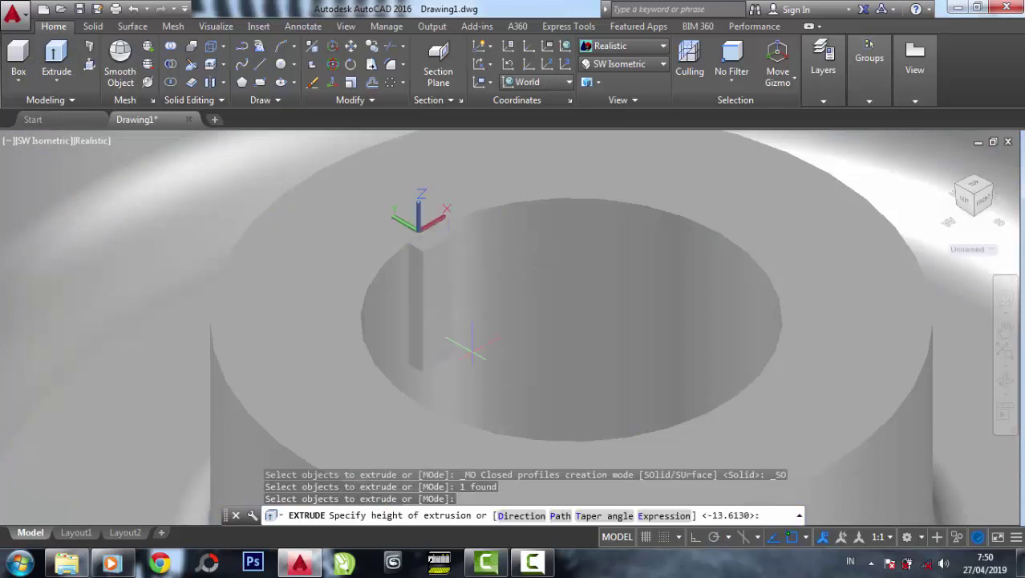
pyautogui.scroll(-5, 471, 346)
pyautogui.moveTo(510, 423)
pyautogui.mouseDown(button='middle')
pyautogui.moveTo(456, 175)
pyautogui.moveTo(453, 246)
pyautogui.mouseUp(button='middle')
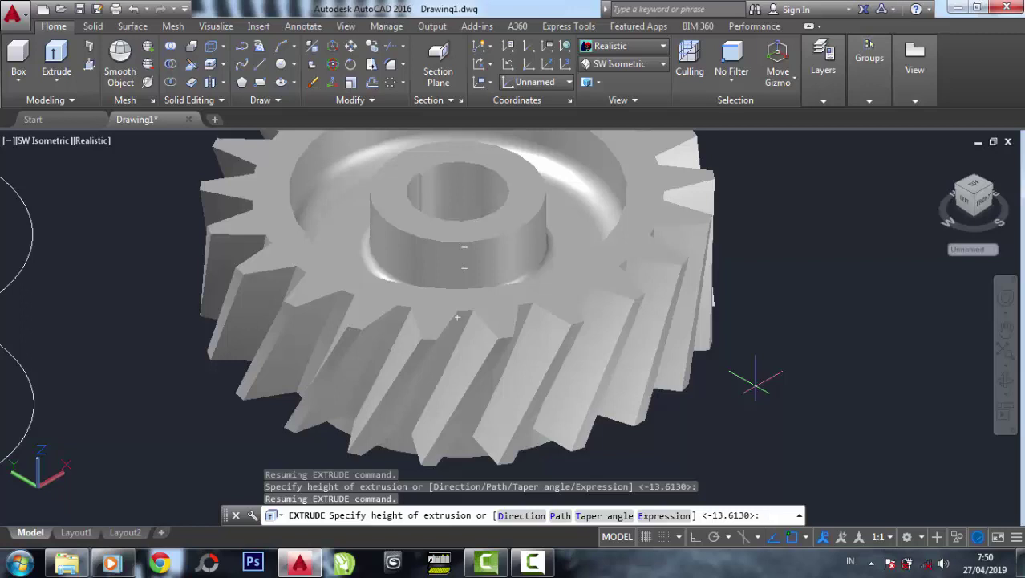
pyautogui.write('20')
pyautogui.press('Return')
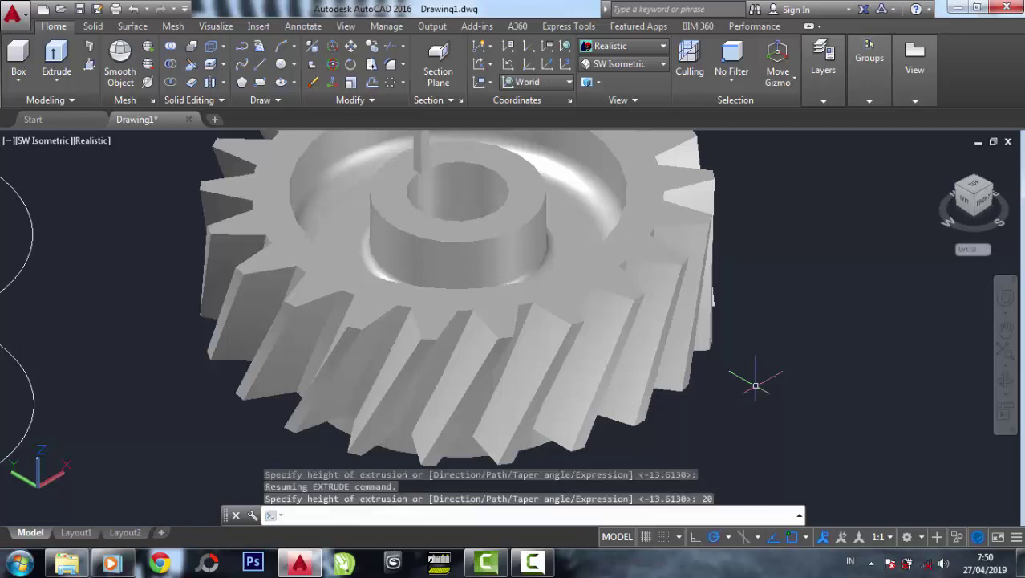
pyautogui.scroll(2, 714, 394)
pyautogui.scroll(2, 714, 394)
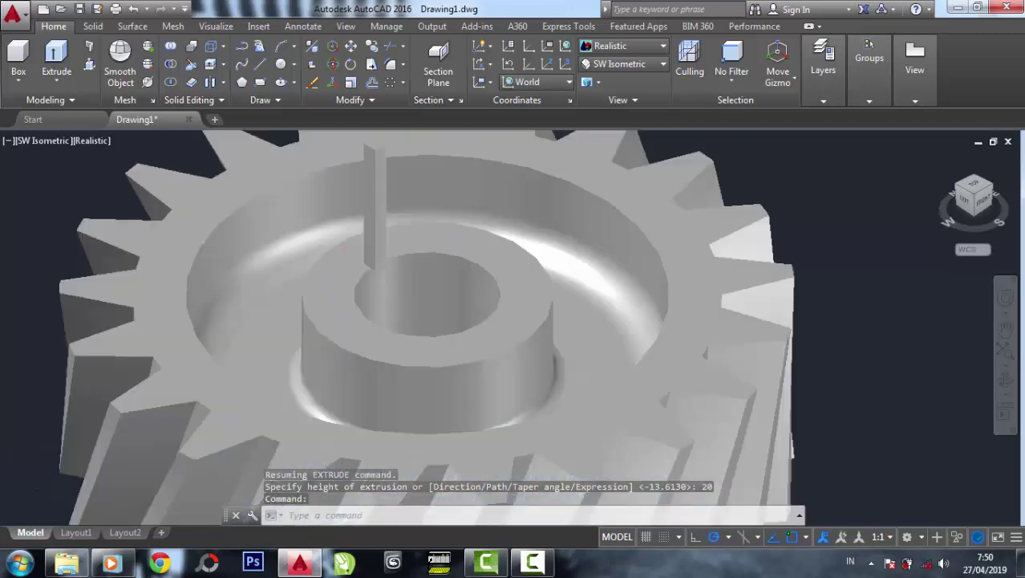
pyautogui.scroll(2, 377, 224)
pyautogui.scroll(2, 384, 292)
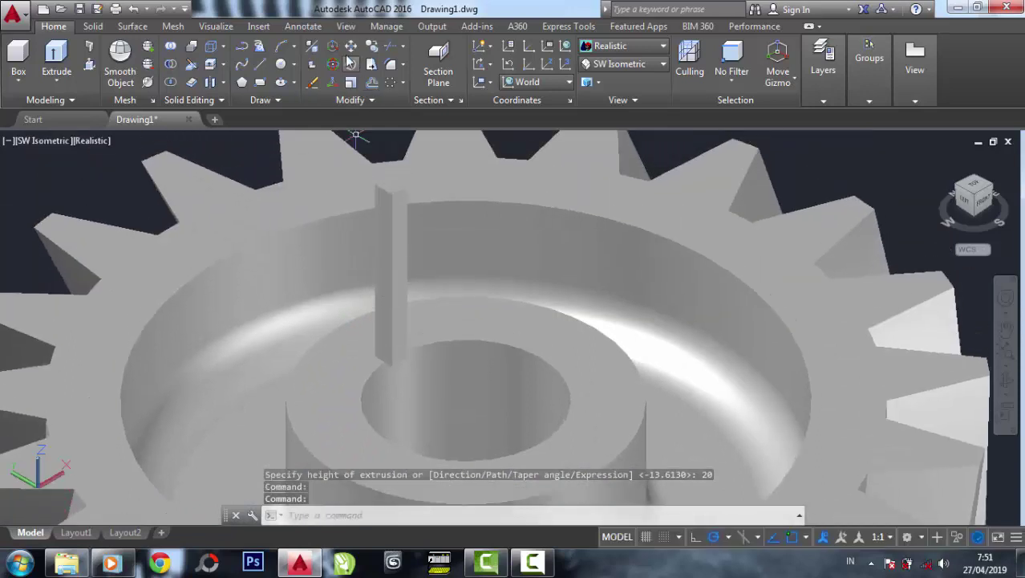
# Move the bar down by its height, top corner to bottom corner, into the hub
pyautogui.click(350, 45)
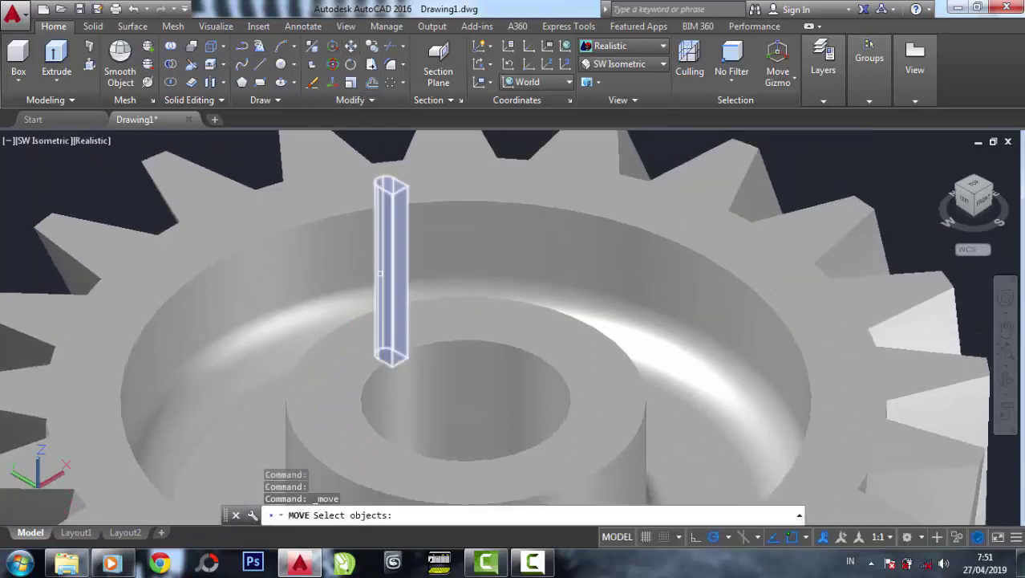
pyautogui.click(395, 202)
pyautogui.scroll(2, 395, 200)
pyautogui.press('Return')
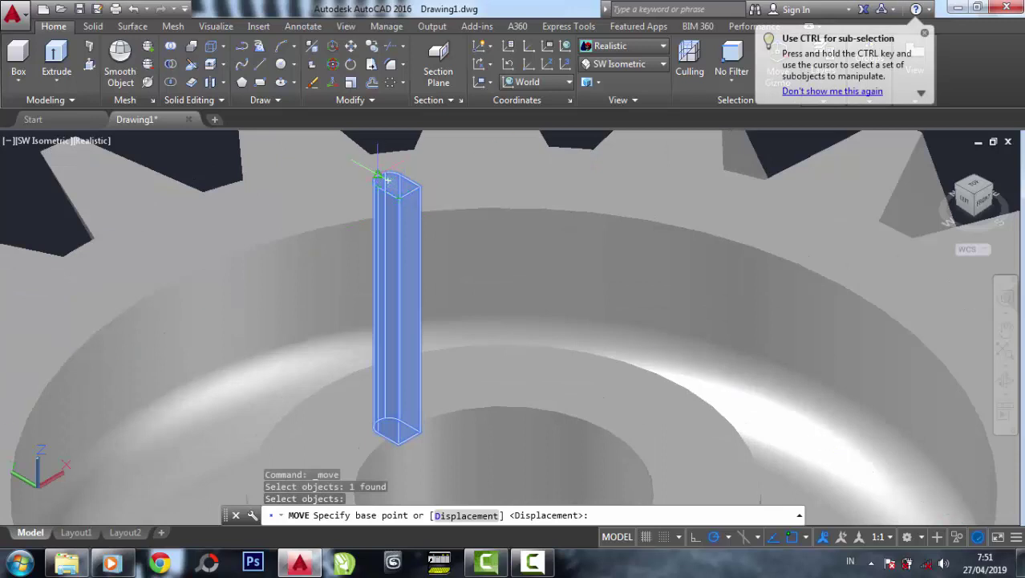
pyautogui.click(385, 178)
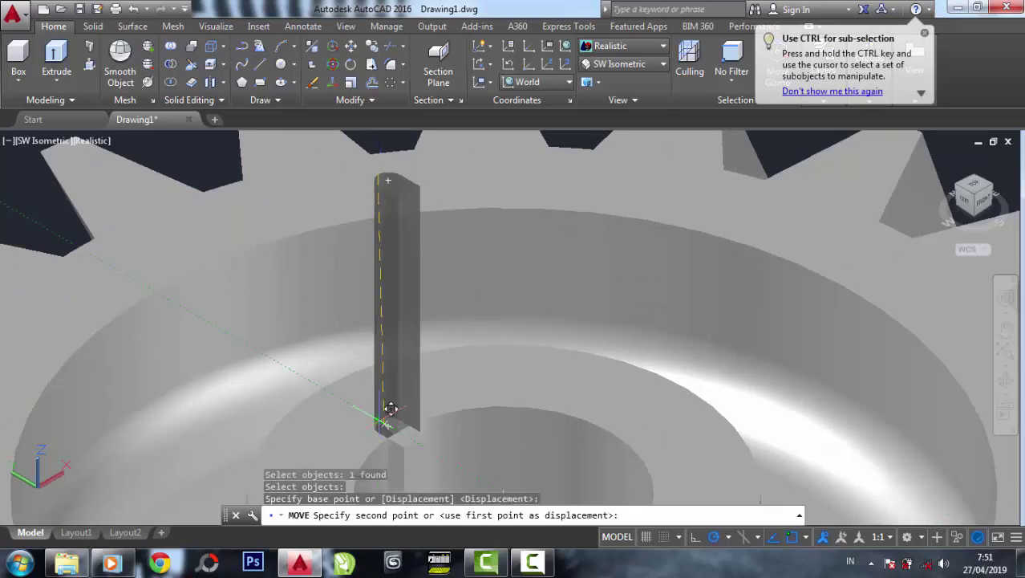
pyautogui.click(390, 409)
pyautogui.scroll(-2, 358, 339)
pyautogui.moveTo(359, 340); pyautogui.dragTo(349, 245, button='middle')
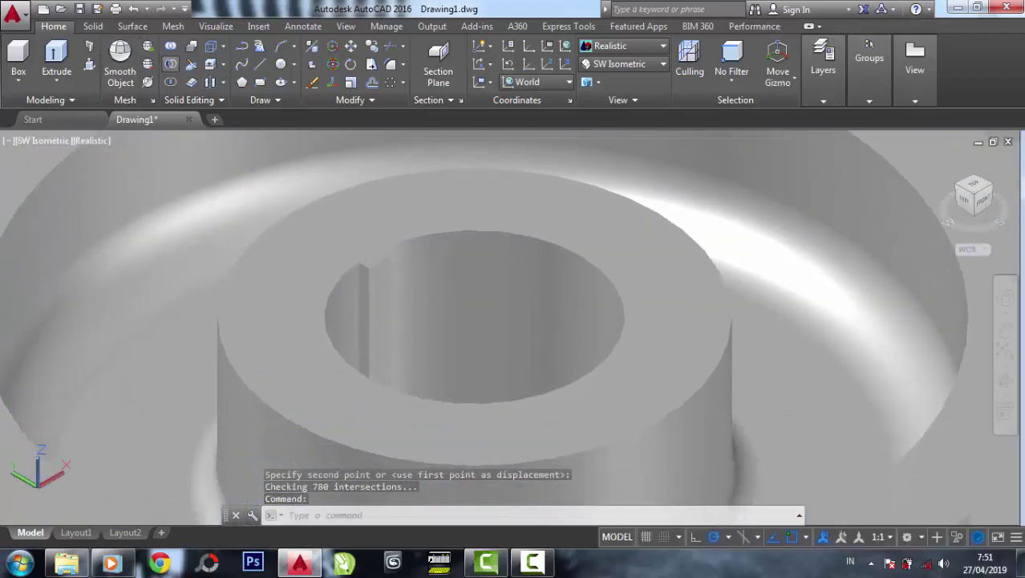
# Subtract the bar from the gear to cut the keyway slot into the bore
pyautogui.click(170, 63)
pyautogui.click(289, 335)
pyautogui.press('Return')
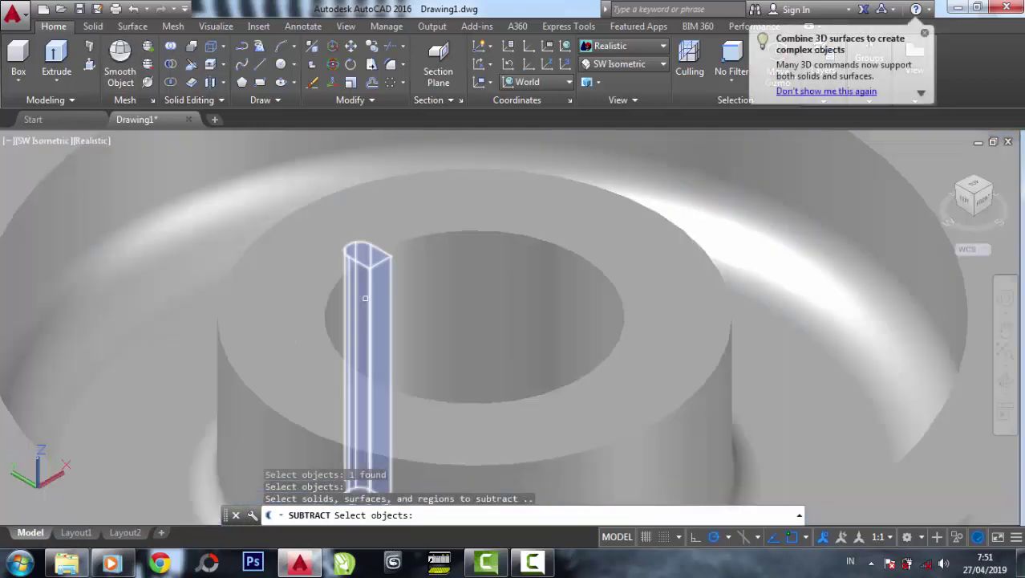
pyautogui.click(365, 297)
pyautogui.press('Return')
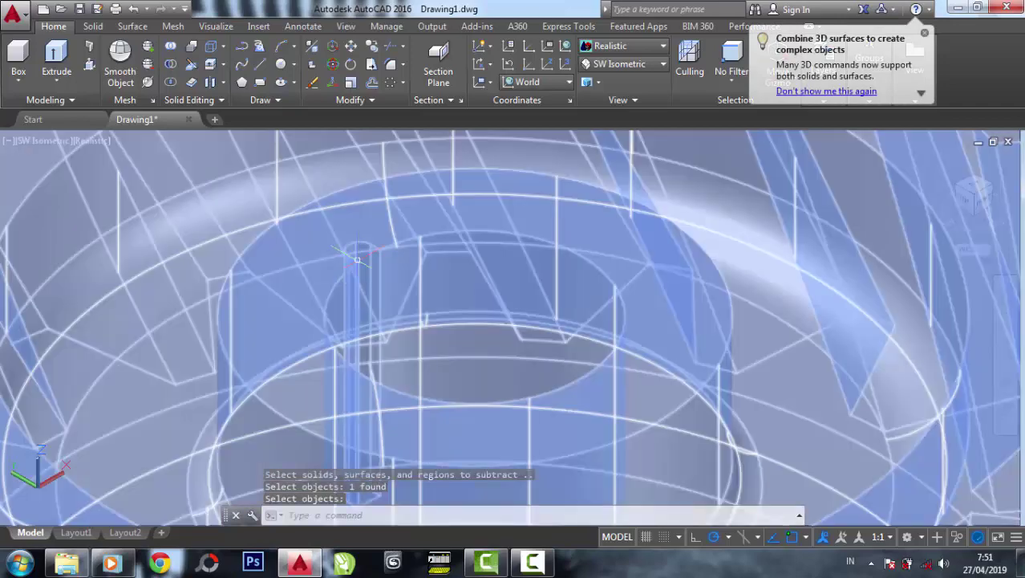
pyautogui.scroll(3, 356, 259)
pyautogui.scroll(-3, 356, 259)
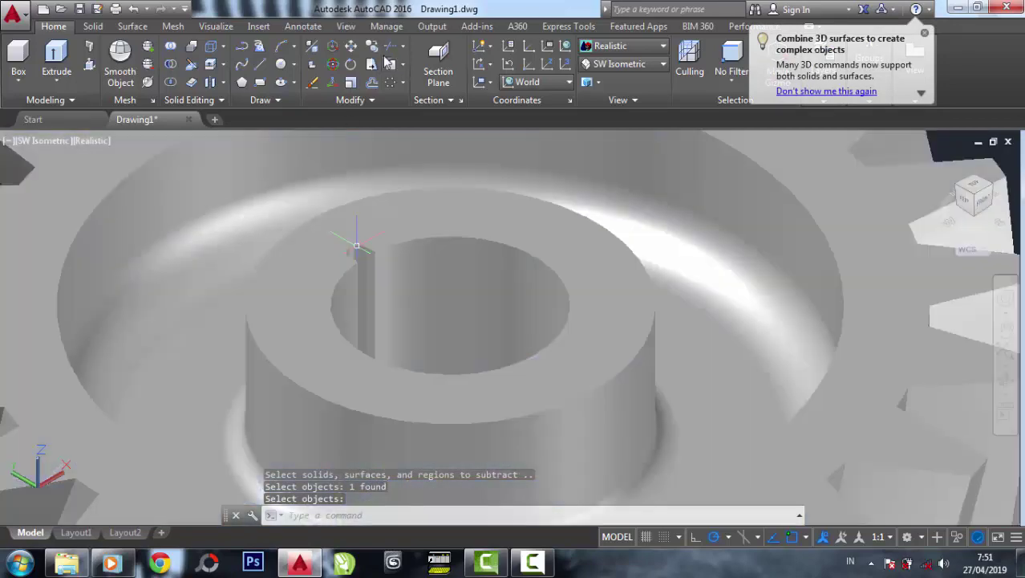
pyautogui.click(392, 65)
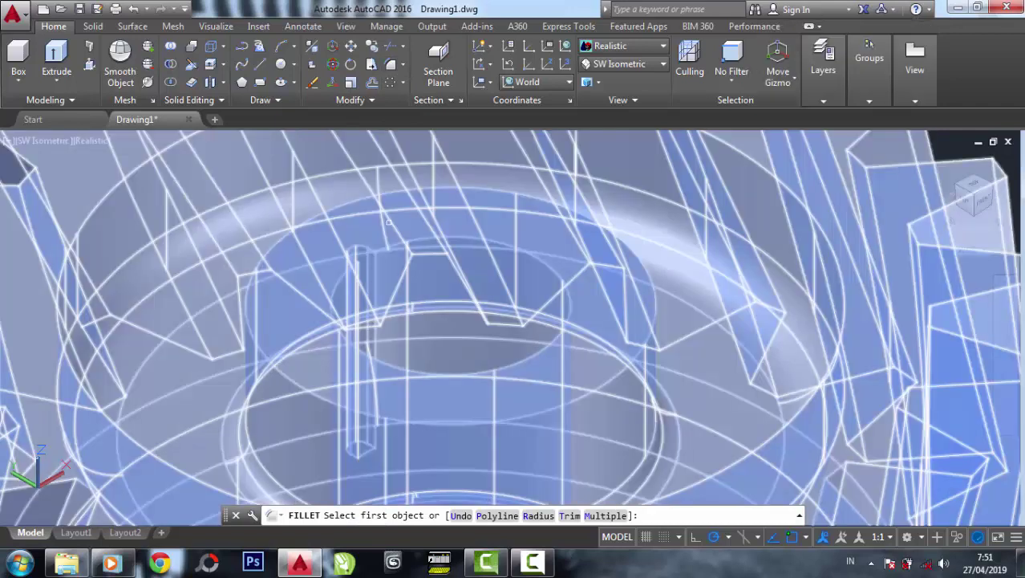
pyautogui.write('r')
# Fillet the bore's top circular edge with a radius of 1
pyautogui.press('Return')
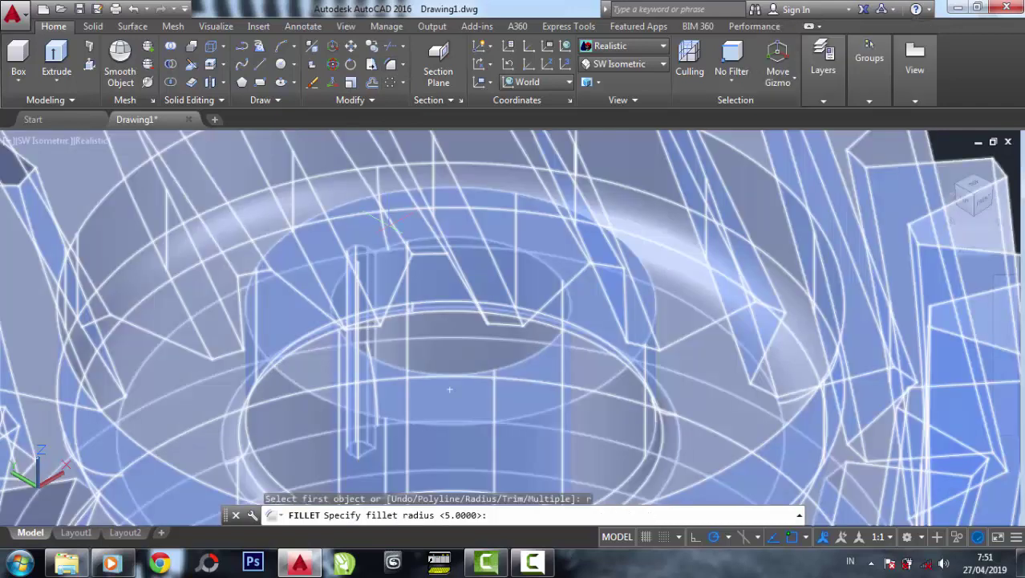
pyautogui.write('1')
pyautogui.press('Return')
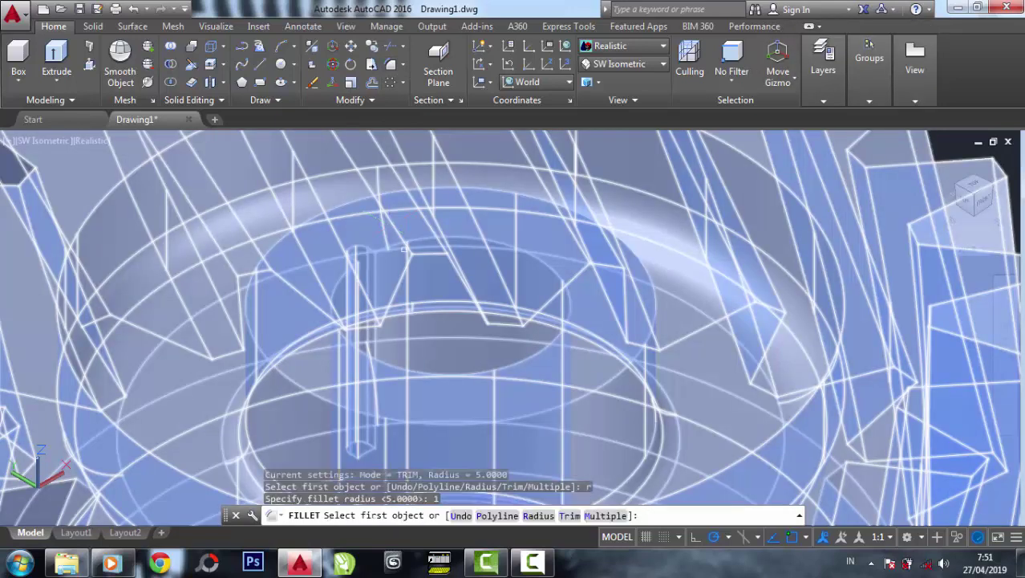
pyautogui.click(412, 240)
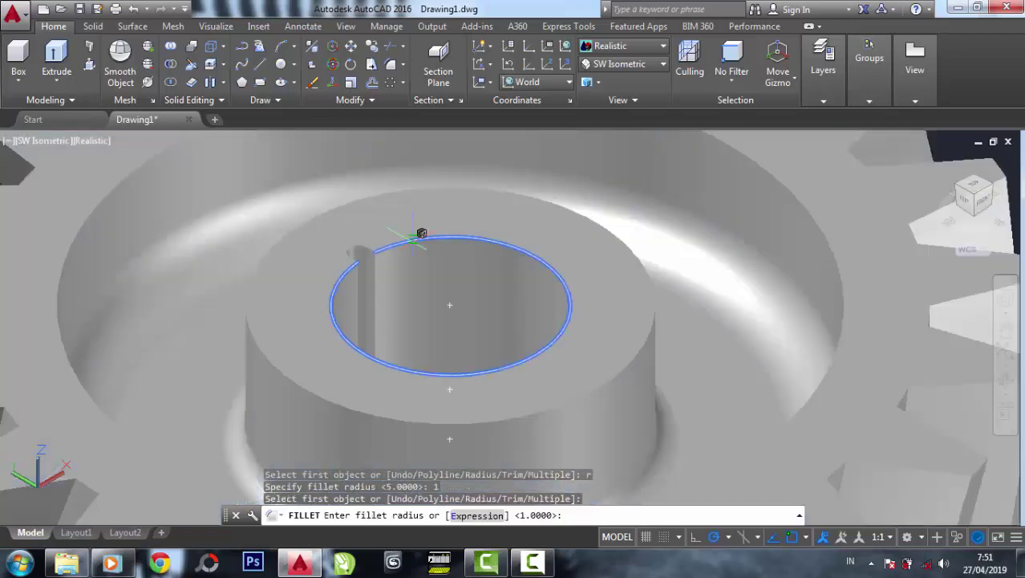
pyautogui.rightClick(415, 244)
pyautogui.click(449, 252)
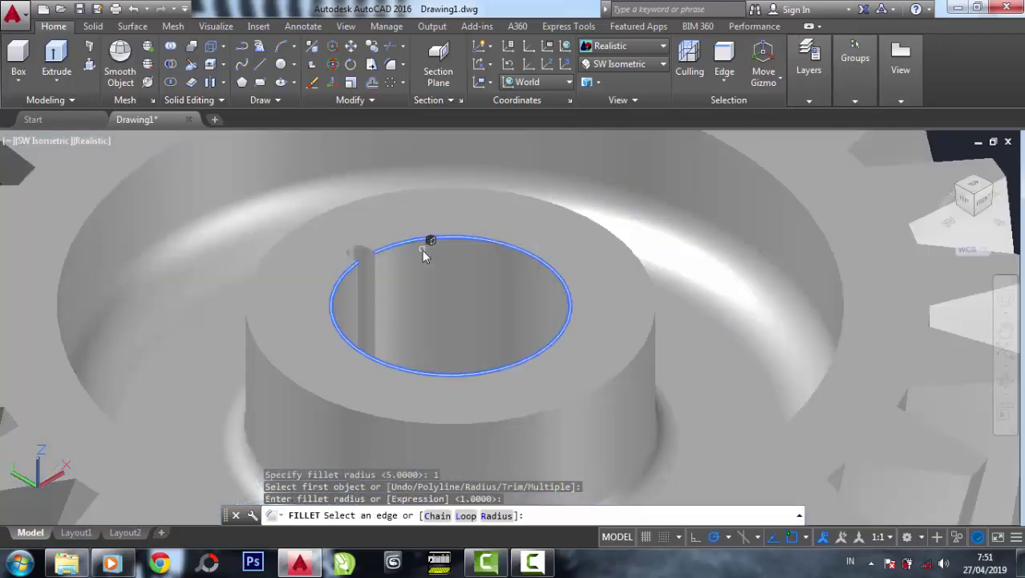
pyautogui.rightClick(426, 255)
pyautogui.click(433, 258)
pyautogui.press('Return')
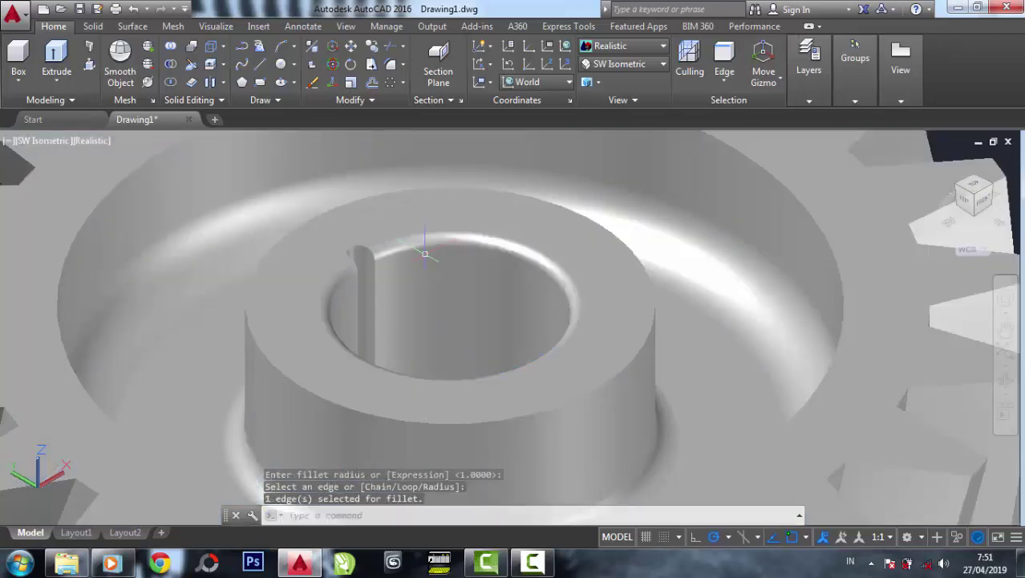
# Zoom and orbit to show the filleted gear beside the leftover sketches
pyautogui.scroll(3, 391, 249)
pyautogui.scroll(-3, 390, 243)
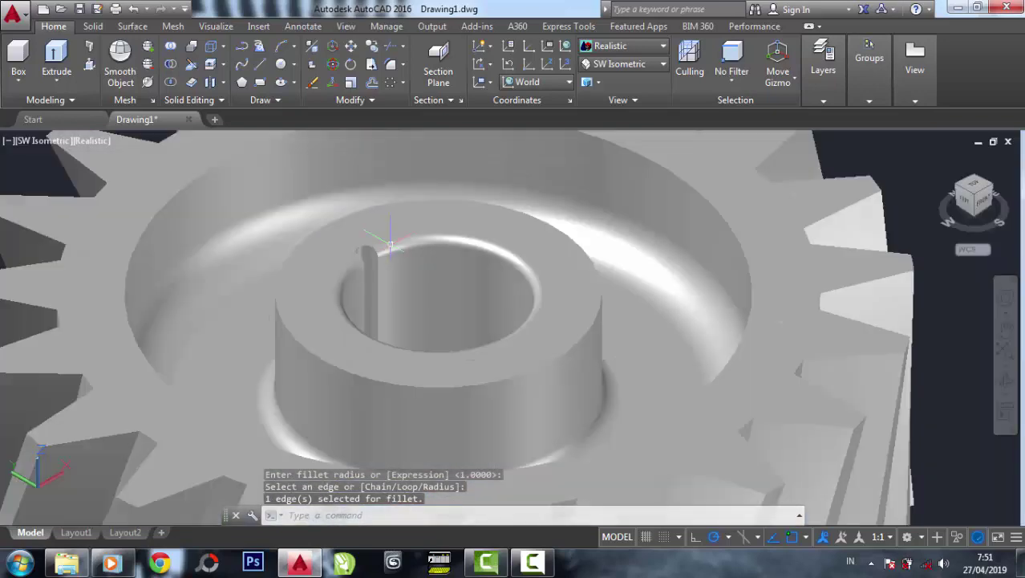
pyautogui.scroll(-3, 390, 245)
pyautogui.moveTo(449, 292)
pyautogui.keyDown('shift'); pyautogui.mouseDown(button='middle')
pyautogui.moveTo(533, 289)
pyautogui.moveTo(770, 347)
pyautogui.mouseUp(button='middle'); pyautogui.keyUp('shift')
pyautogui.scroll(-3, 192, 321)
pyautogui.moveTo(192, 321)
pyautogui.mouseDown(button='middle')
pyautogui.moveTo(549, 354)
pyautogui.moveTo(658, 342)
pyautogui.mouseUp(button='middle')
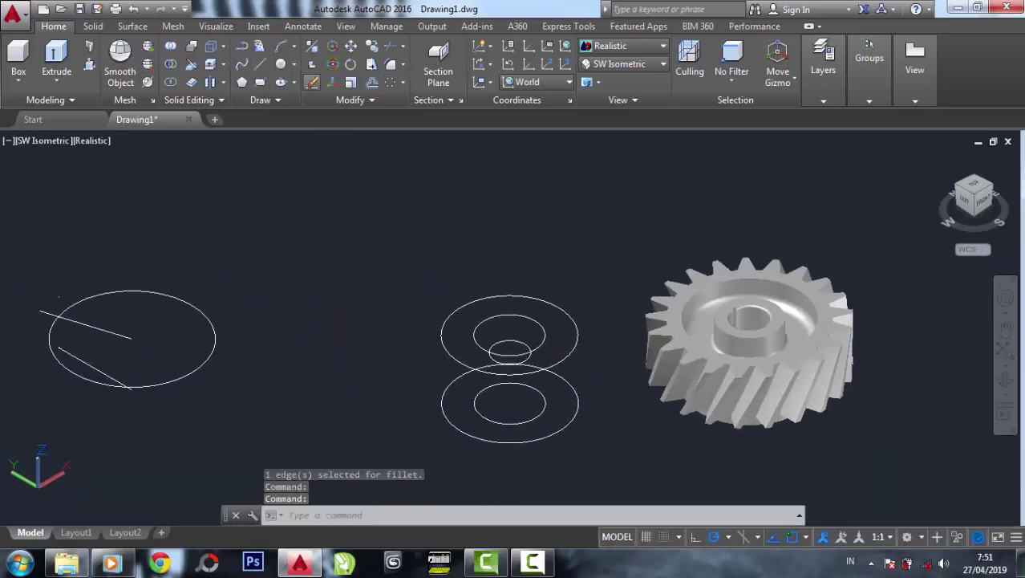
# Erase the five circle outlines and the leftover circle and lines, then centre the gear
pyautogui.click(312, 65)
pyautogui.click(518, 462)
pyautogui.click(412, 208)
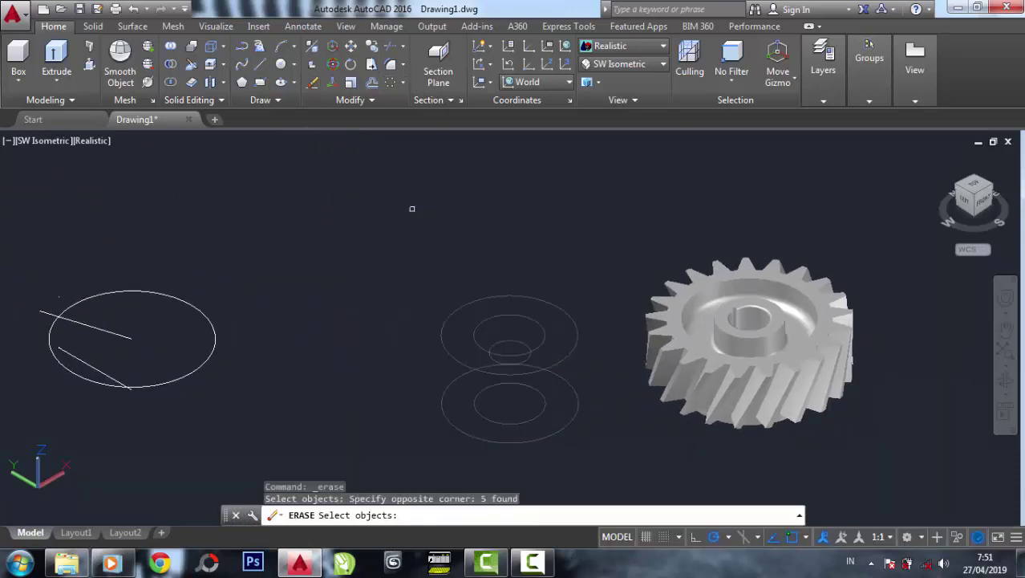
pyautogui.click(282, 409)
pyautogui.click(32, 268)
pyautogui.press('Return')
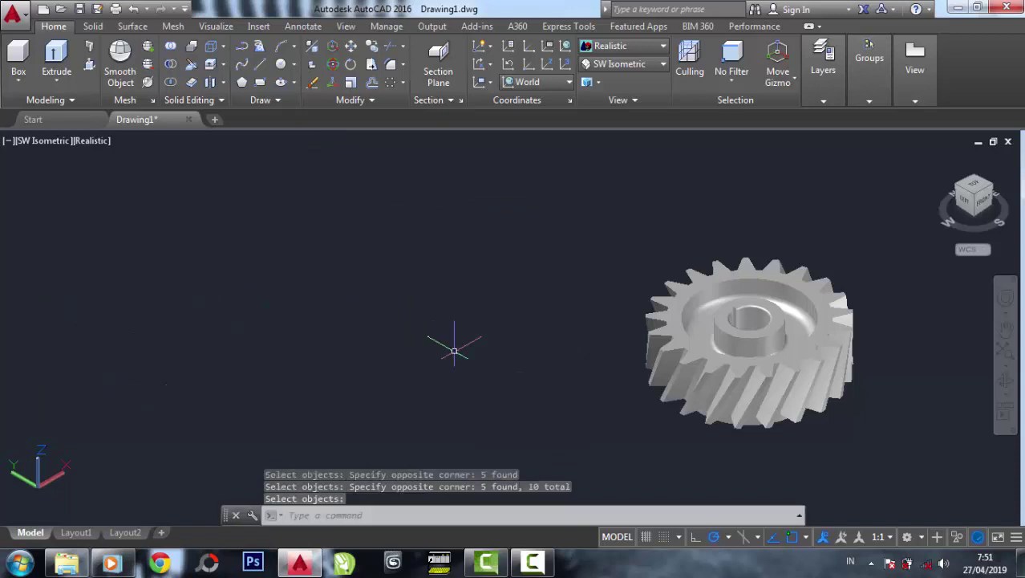
pyautogui.moveTo(455, 348); pyautogui.dragTo(343, 342, button='middle')
pyautogui.press('Return')
pyautogui.moveTo(659, 341); pyautogui.dragTo(602, 371, button='middle')
pyautogui.write('bi')
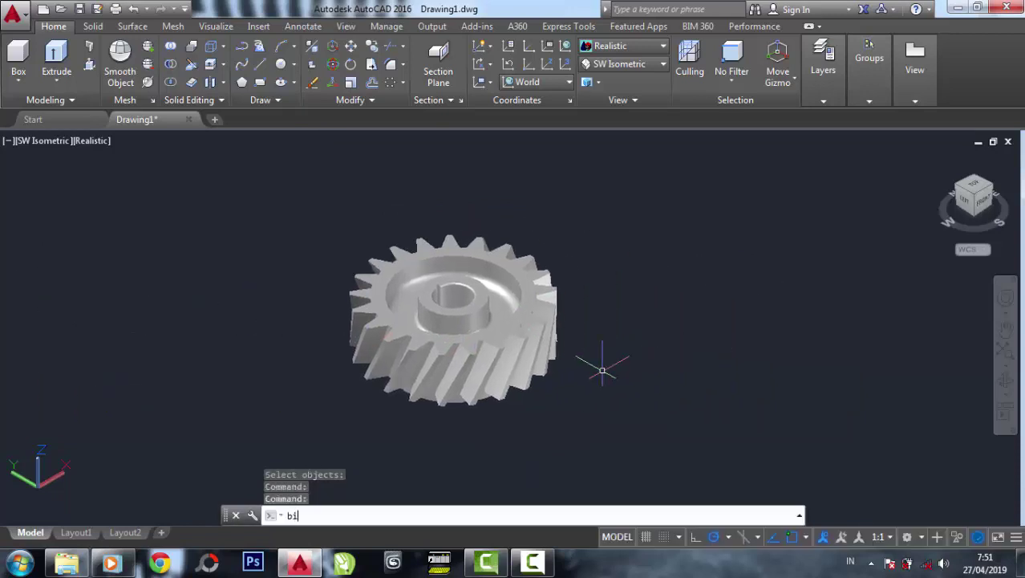
# Orbit the gear freely until you are looking down on its face
pyautogui.write('r')
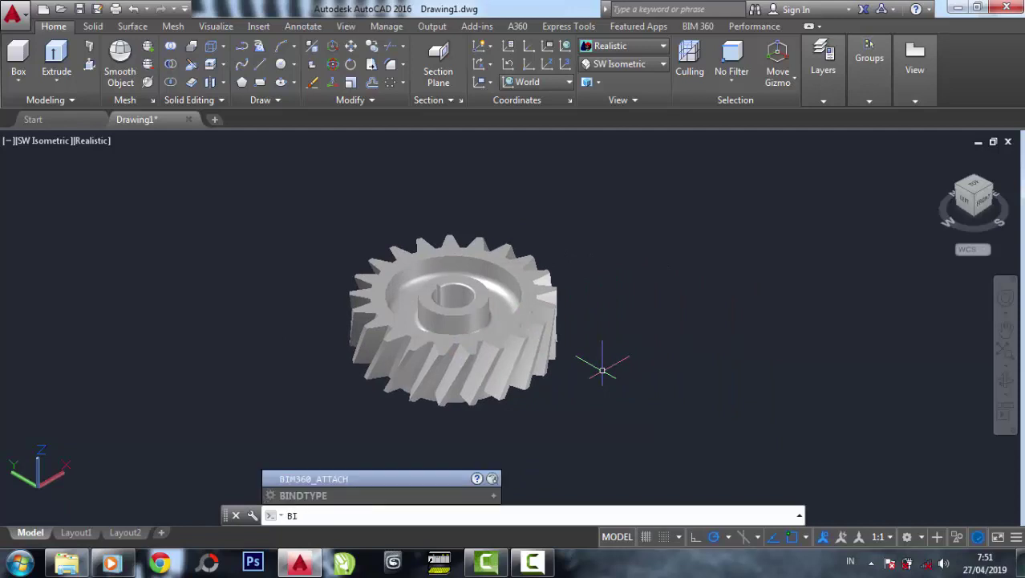
pyautogui.press('Return')
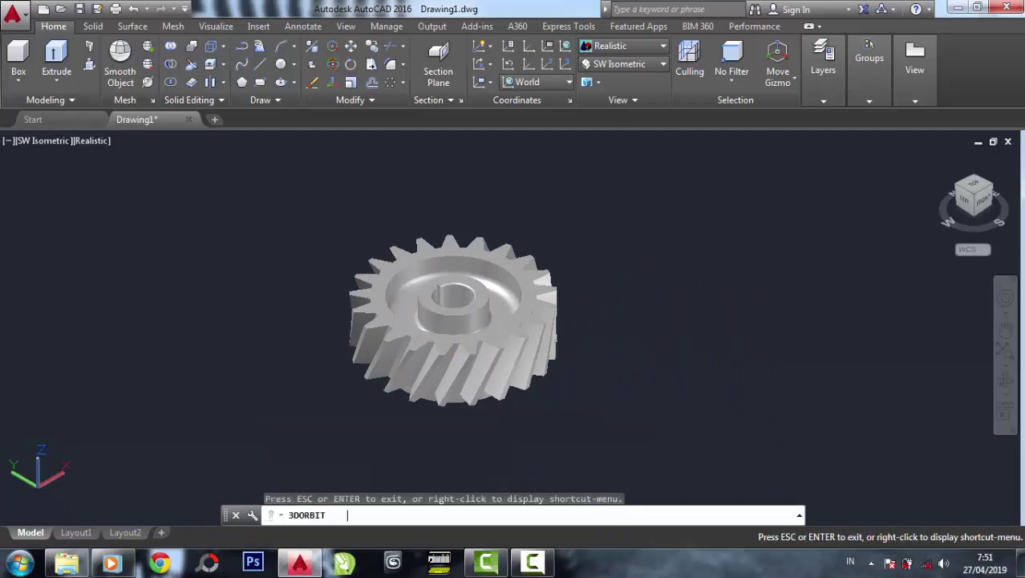
pyautogui.scroll(2, 489, 406)
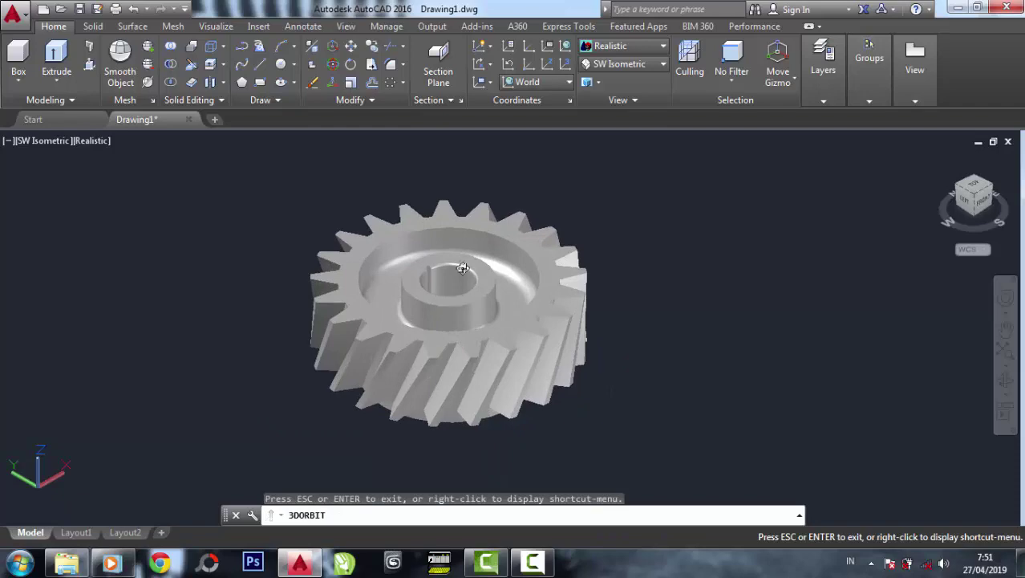
pyautogui.moveTo(463, 268)
pyautogui.mouseDown()
pyautogui.moveTo(451, 282)
pyautogui.moveTo(454, 258)
pyautogui.moveTo(414, 320)
pyautogui.moveTo(516, 231)
pyautogui.moveTo(505, 237)
pyautogui.moveTo(521, 310)
pyautogui.moveTo(539, 280)
pyautogui.moveTo(531, 194)
pyautogui.moveTo(545, 174)
pyautogui.moveTo(551, 182)
pyautogui.moveTo(513, 258)
pyautogui.moveTo(507, 304)
pyautogui.moveTo(547, 322)
pyautogui.mouseUp()
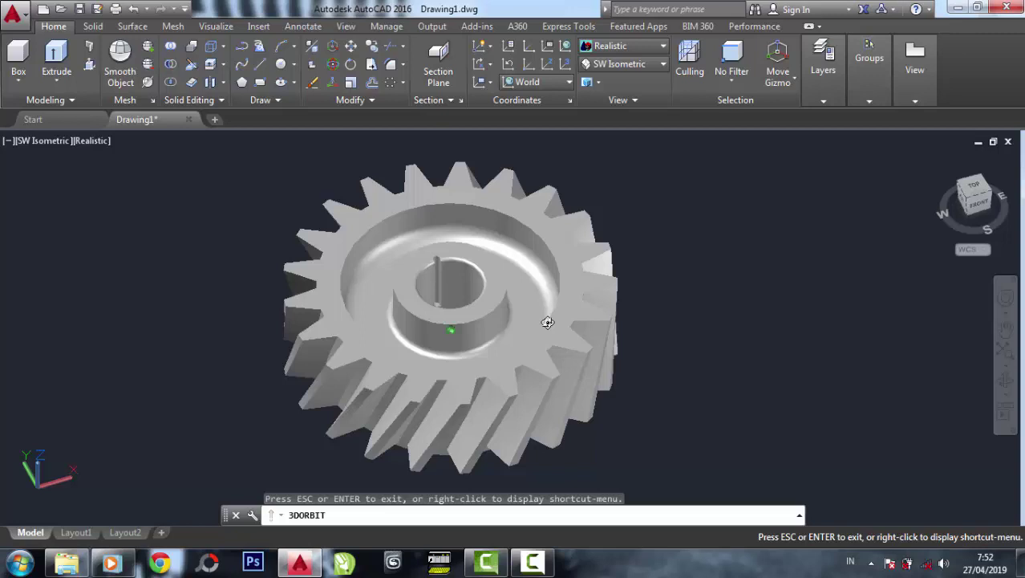
pyautogui.moveTo(547, 322)
pyautogui.mouseDown()
pyautogui.moveTo(488, 241)
pyautogui.moveTo(481, 183)
pyautogui.moveTo(663, 336)
pyautogui.moveTo(755, 320)
pyautogui.moveTo(590, 394)
pyautogui.moveTo(386, 393)
pyautogui.moveTo(238, 242)
pyautogui.moveTo(275, 295)
pyautogui.moveTo(493, 375)
pyautogui.moveTo(719, 290)
pyautogui.moveTo(521, 430)
pyautogui.moveTo(448, 382)
pyautogui.moveTo(521, 363)
pyautogui.moveTo(727, 350)
pyautogui.moveTo(661, 365)
pyautogui.moveTo(562, 198)
pyautogui.moveTo(678, 336)
pyautogui.moveTo(675, 437)
pyautogui.mouseUp()
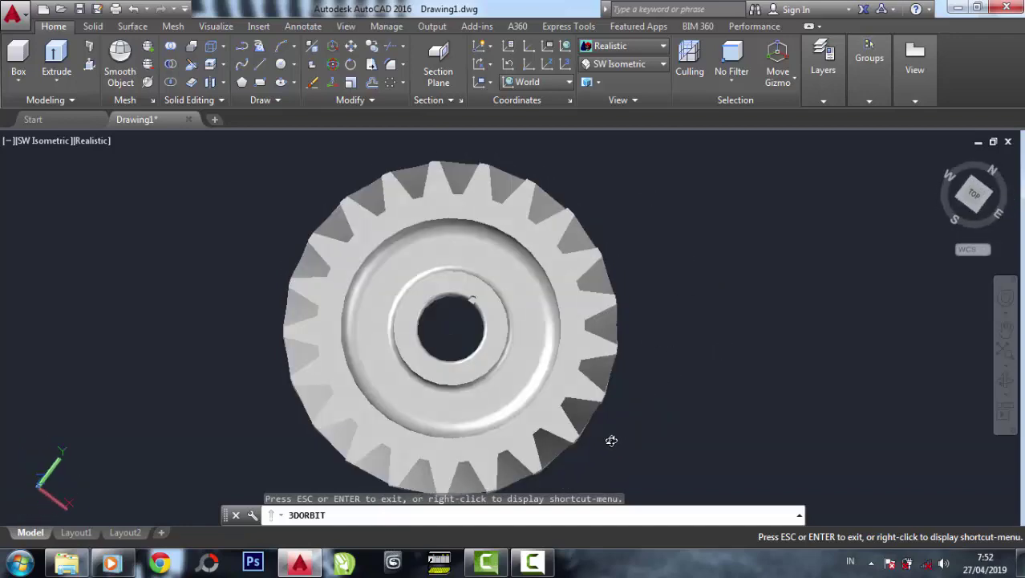